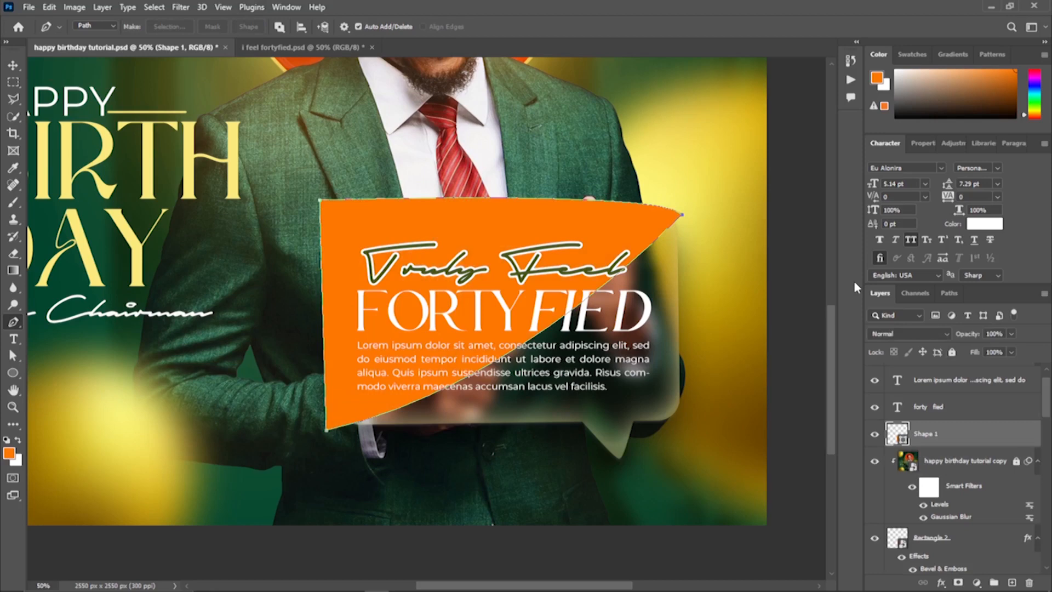
Change the fill colour of Shape 1 to white (ffffff).
double_click(898, 434)
left_click(679, 112)
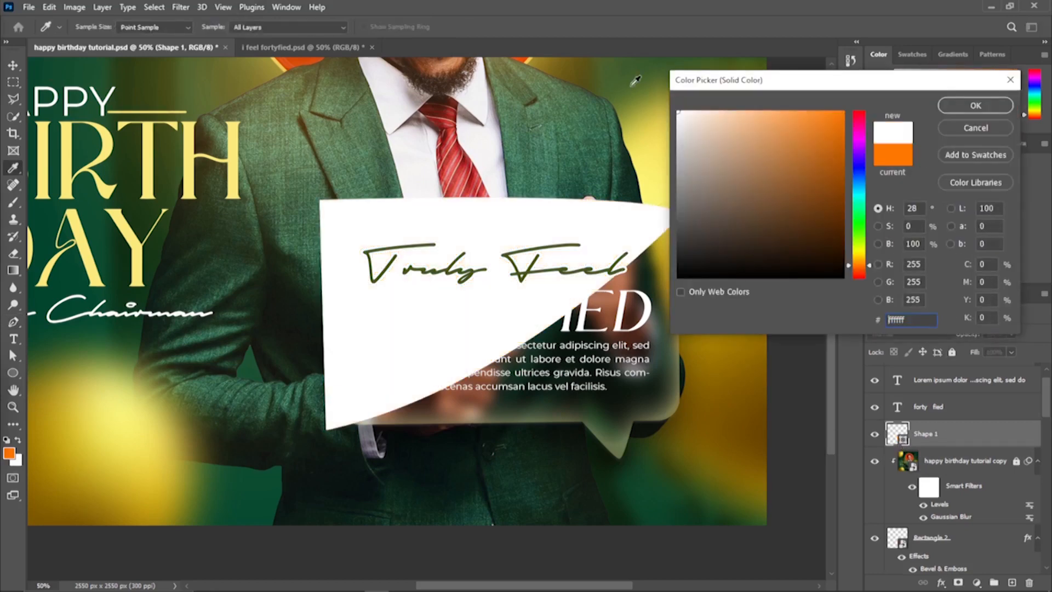
key("Return")
key("p")
left_click_drag(959, 340, 920, 347)
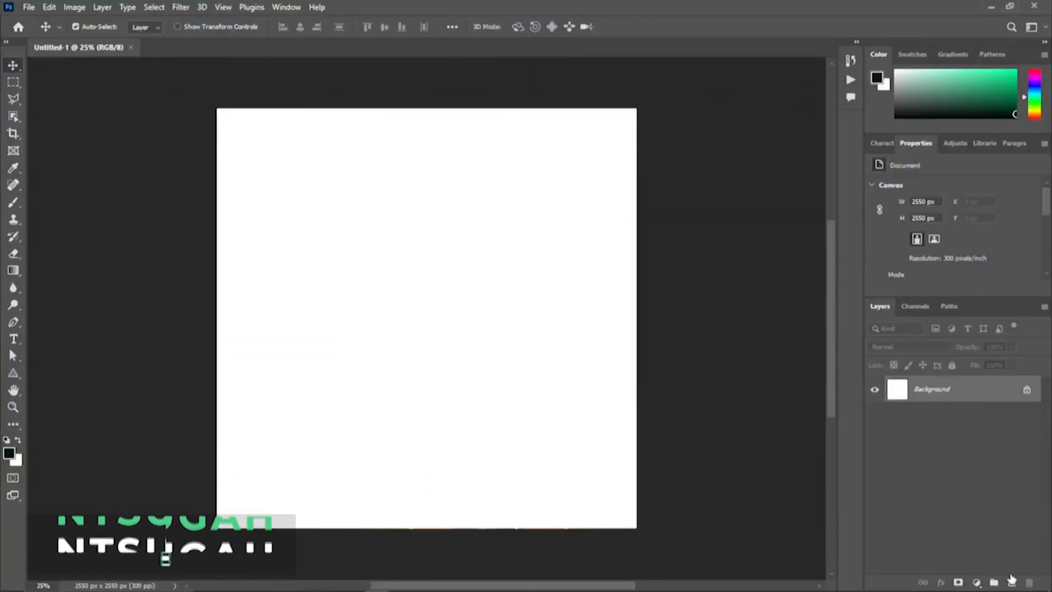
Add a Solid Color fill layer in dark green 00190f above the Background.
left_click(1012, 583)
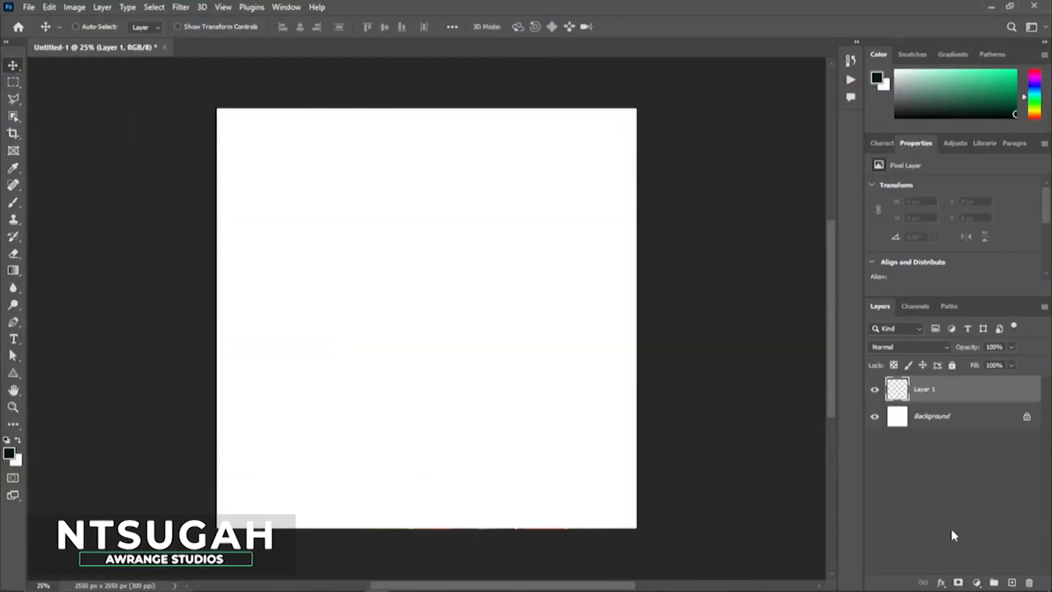
key("ctrl+z")
left_click(976, 583)
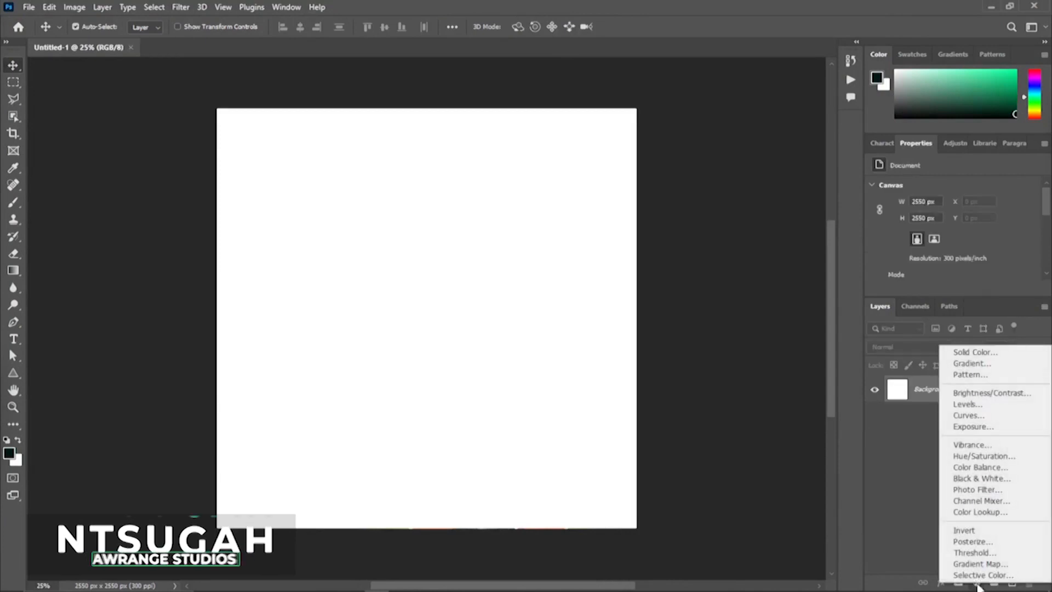
left_click(971, 352)
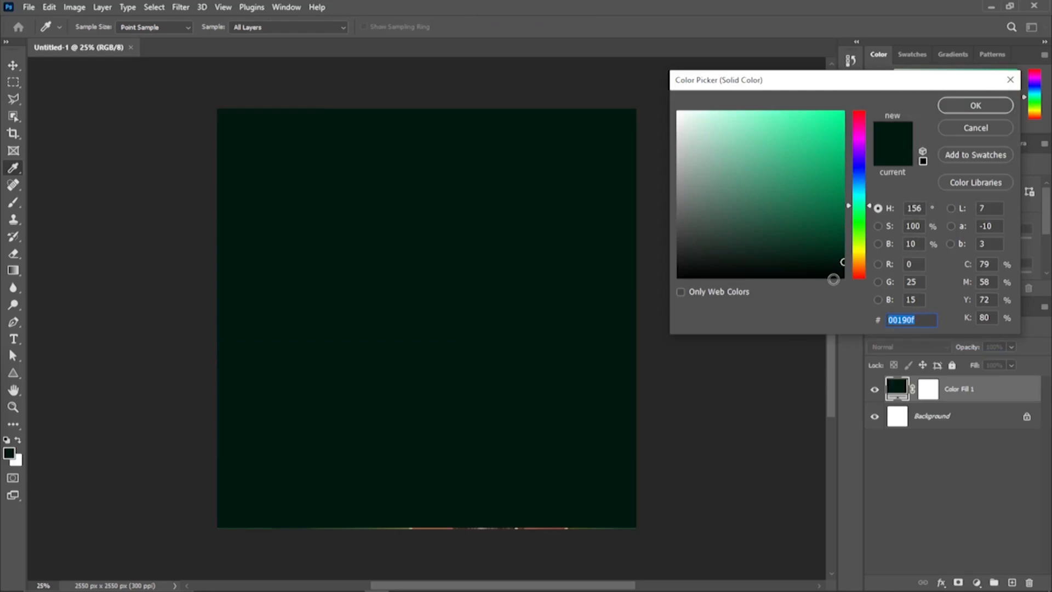
type("00190f")
left_click(970, 105)
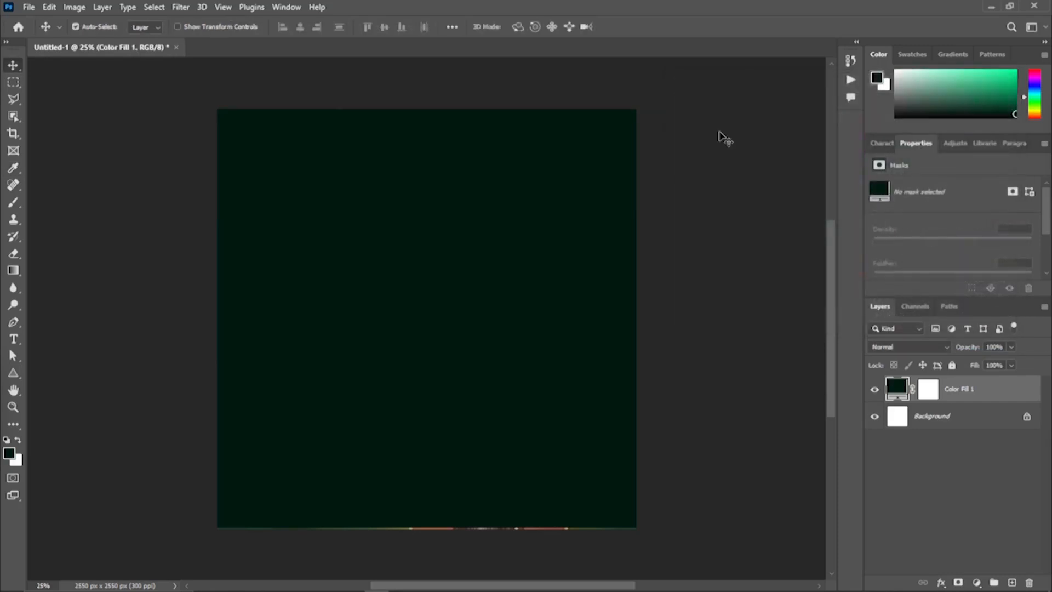
Place the Heavenly pillars image, scale it to the full 2550 px canvas width and align it with the canvas's top edge.
left_click_drag(725, 140, 445, 358)
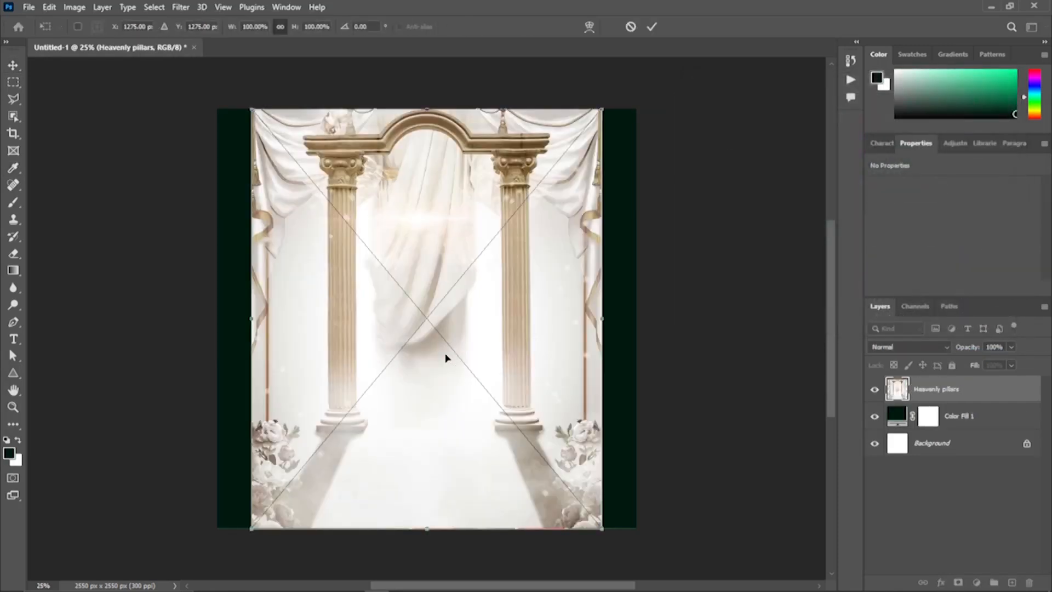
left_click_drag(602, 320, 638, 332)
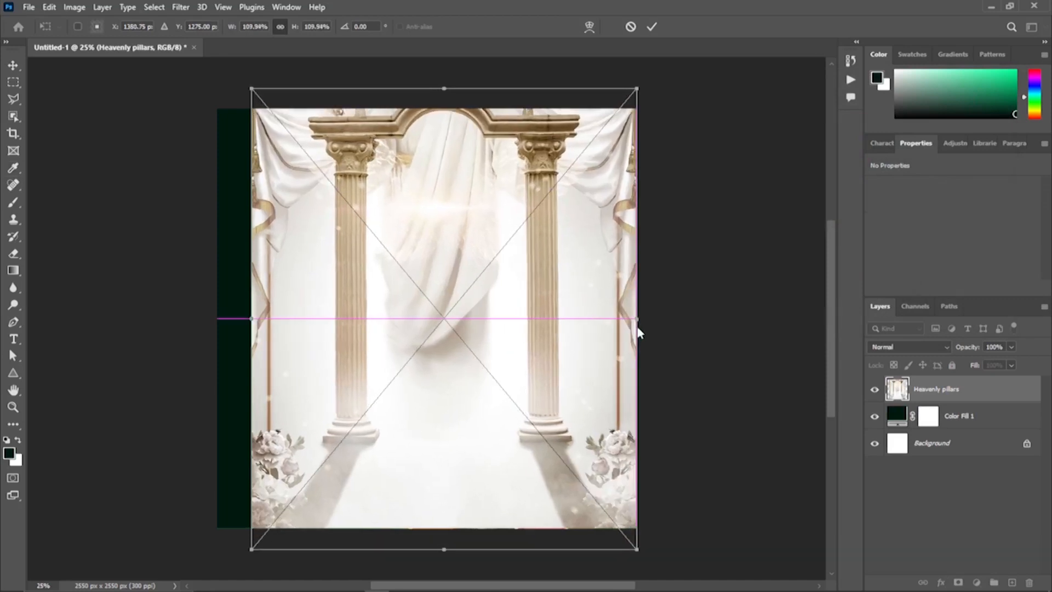
left_click_drag(251, 317, 214, 319)
left_click_drag(390, 237, 388, 272)
key("Return")
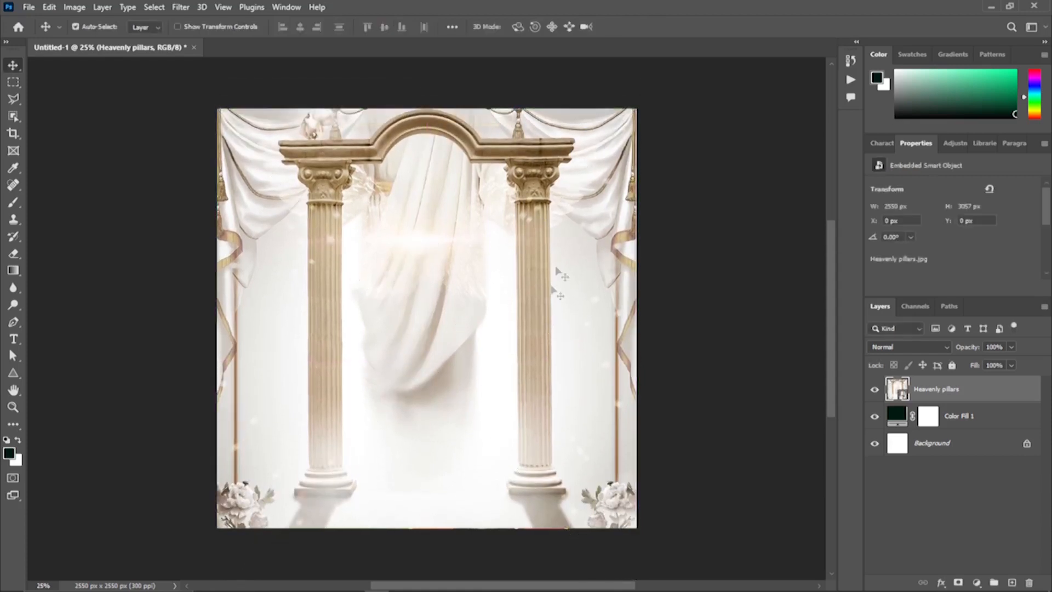
Set the Heavenly pillars layer's blend mode to Soft Light and apply a Gaussian Blur with a 12.5-pixel radius.
left_click(893, 349)
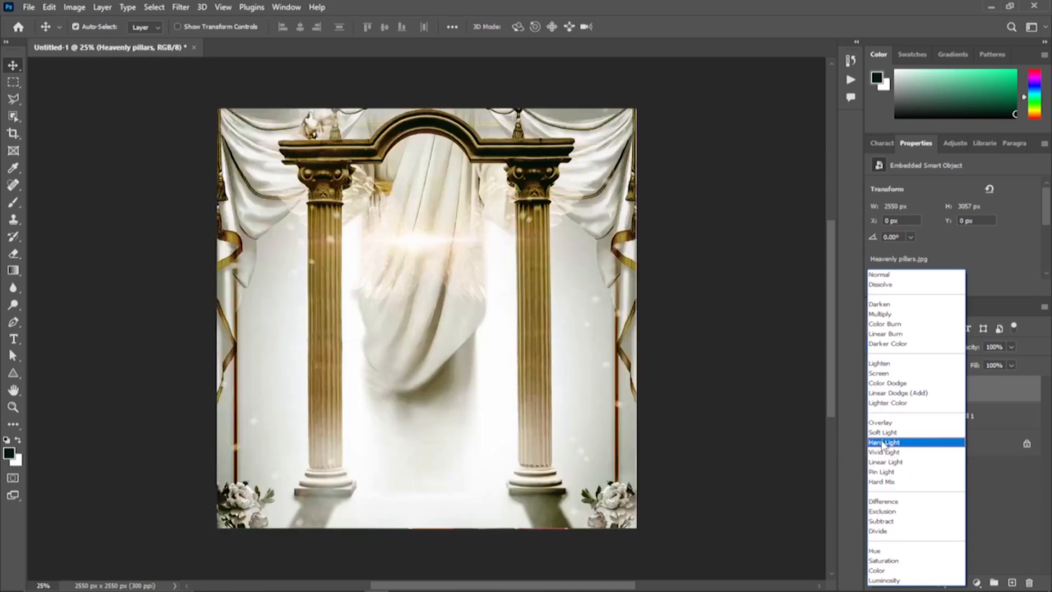
left_click(882, 433)
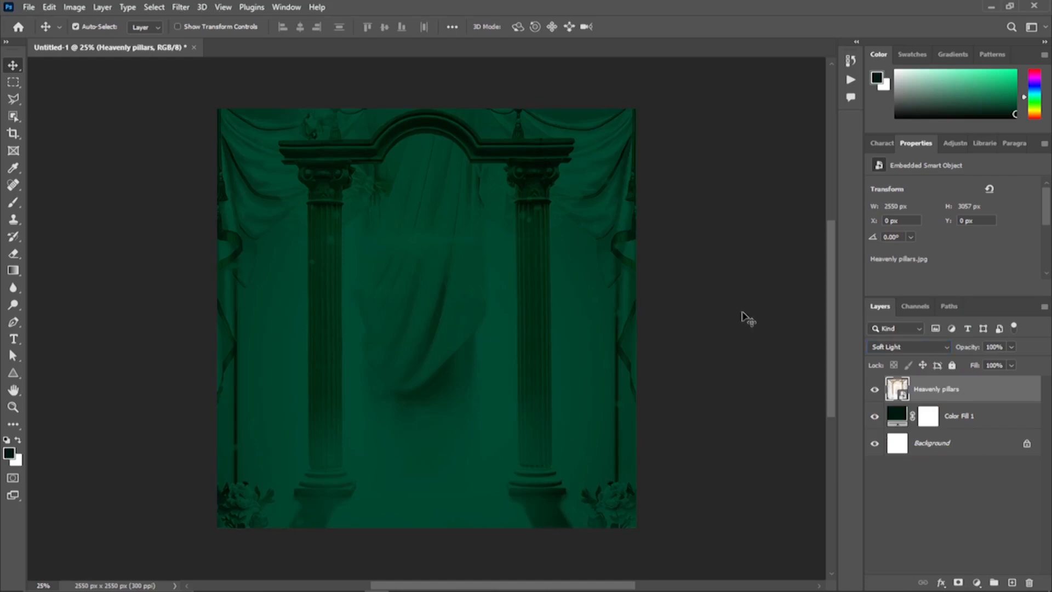
left_click(181, 8)
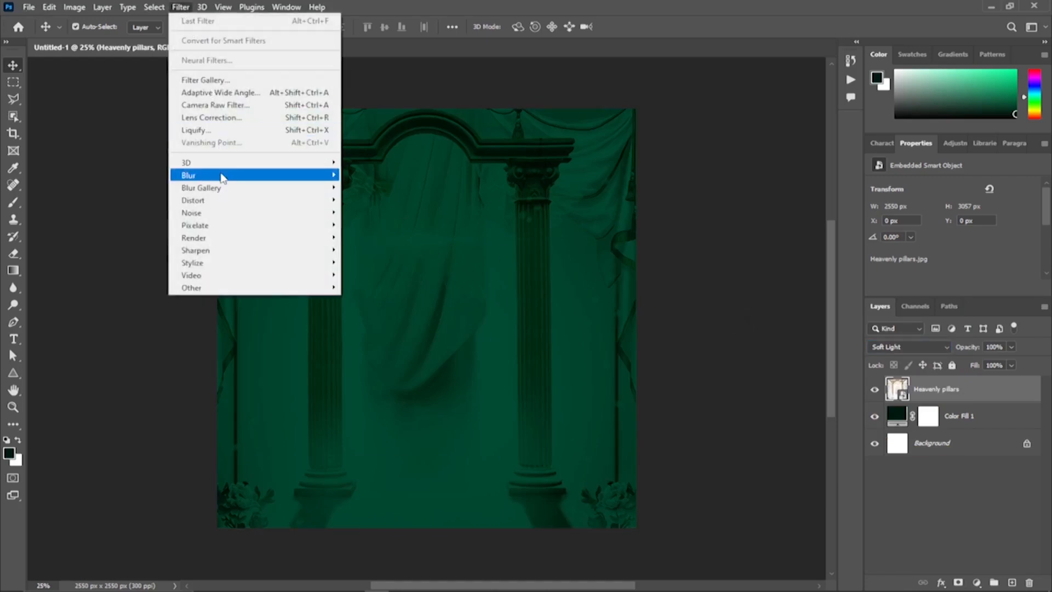
mouse_move(222, 177)
left_click(387, 225)
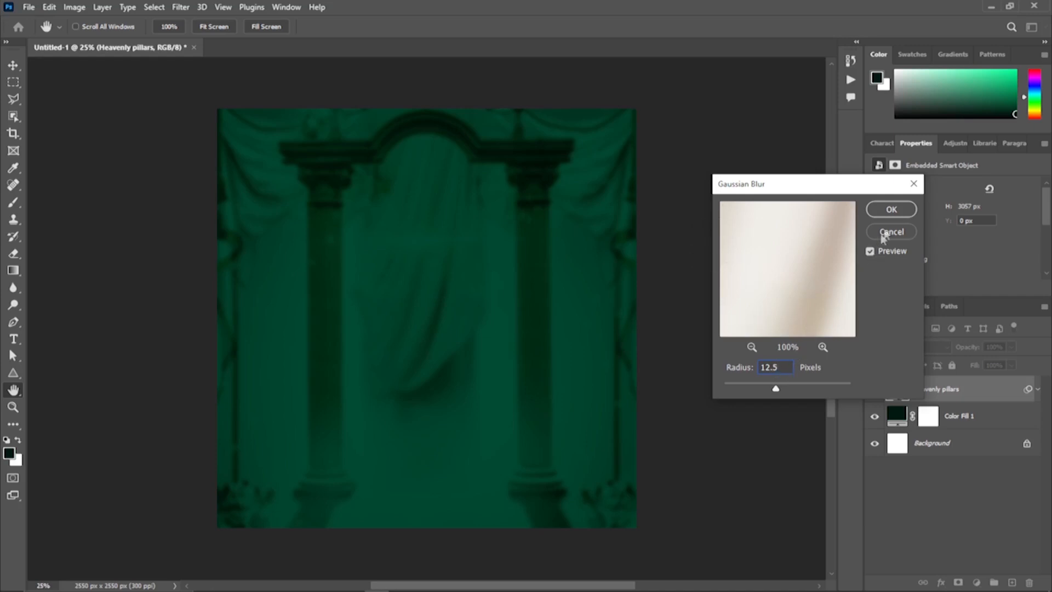
left_click(891, 211)
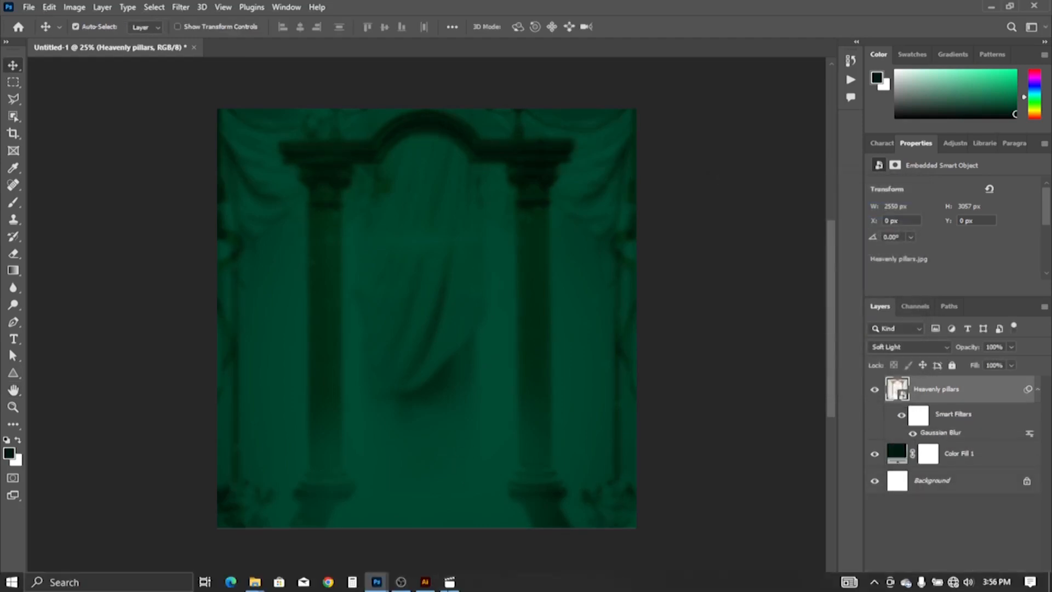
Bring the gold balloon from Illustrator into the Photoshop document as a smart object and move it to the canvas's lower-right corner.
left_click(425, 582)
left_click_drag(470, 305, 497, 328)
key("v")
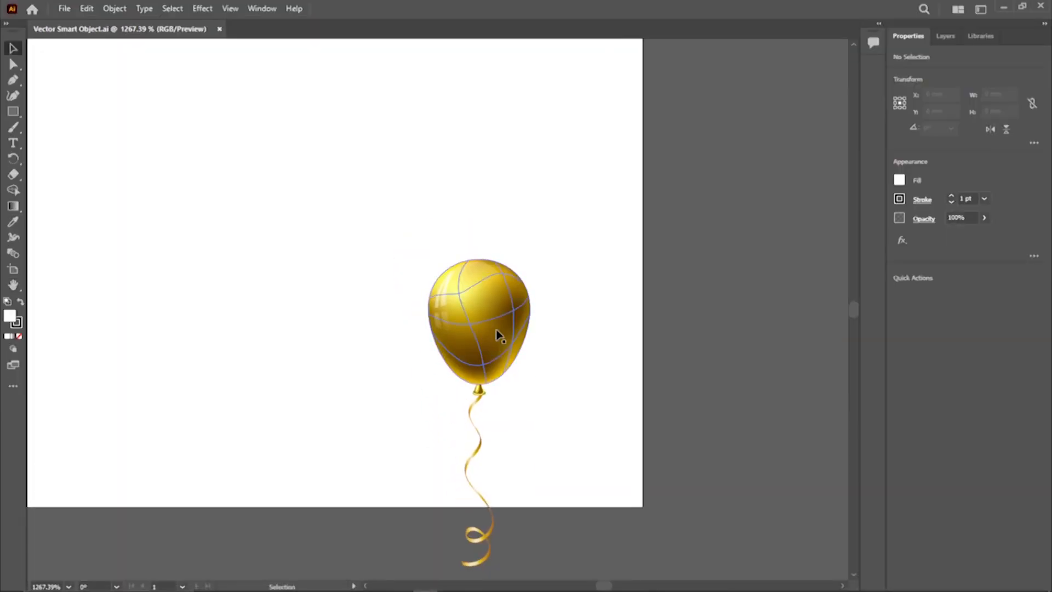
left_click(480, 318)
left_click_drag(477, 315, 400, 327)
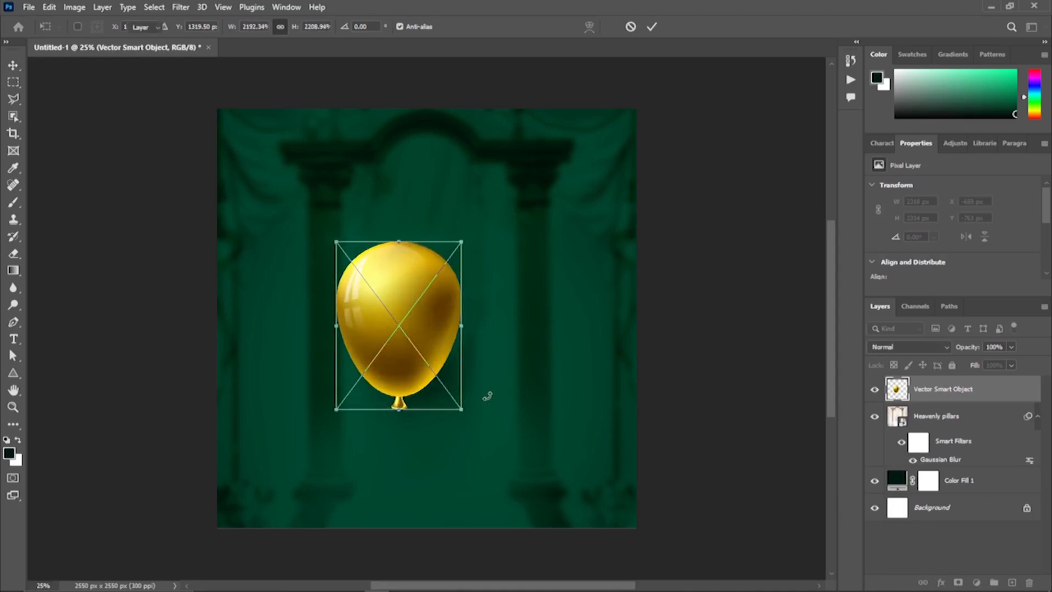
key("Return")
left_click_drag(395, 339, 599, 483)
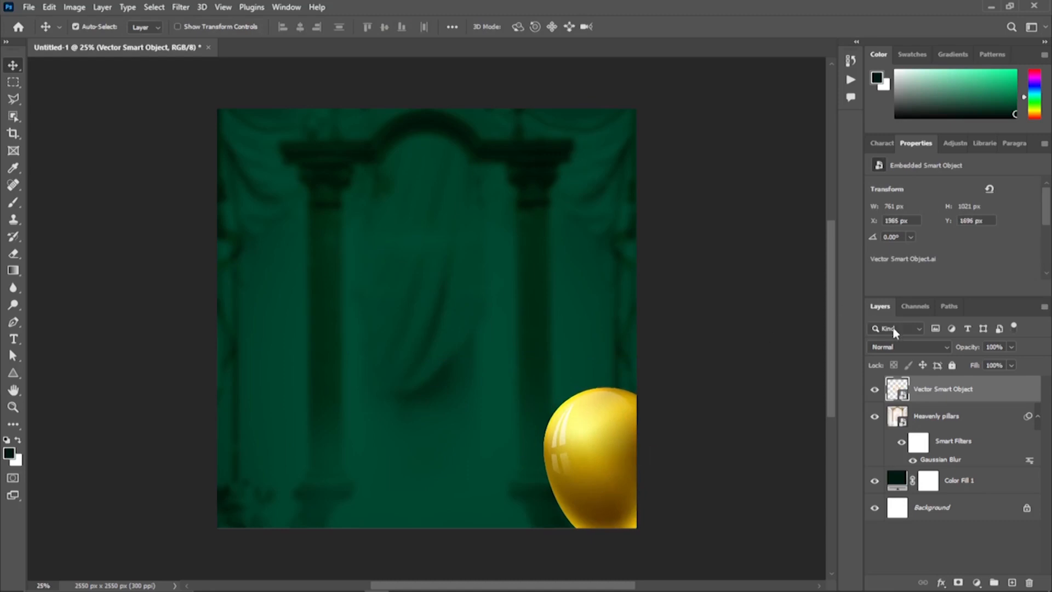
Apply a Gaussian Blur to the balloon in the lower-right corner.
left_click(181, 7)
mouse_move(329, 176)
left_click(371, 226)
left_click_drag(778, 389, 796, 389)
left_click(890, 210)
Enlarge the blurred balloon and adjust its position in the canvas's lower-right corner.
key("ctrl+t")
key("Return")
left_click_drag(541, 387, 514, 351)
left_click_drag(703, 459, 697, 417)
key("Return")
Duplicate the blurred balloon, move the copy to the canvas's upper-left corner and resize it.
key("ctrl+j")
left_click_drag(606, 456, 285, 219)
key("ctrl+t")
left_click_drag(329, 285, 345, 268)
key("Return")
left_click_drag(307, 181, 318, 165)
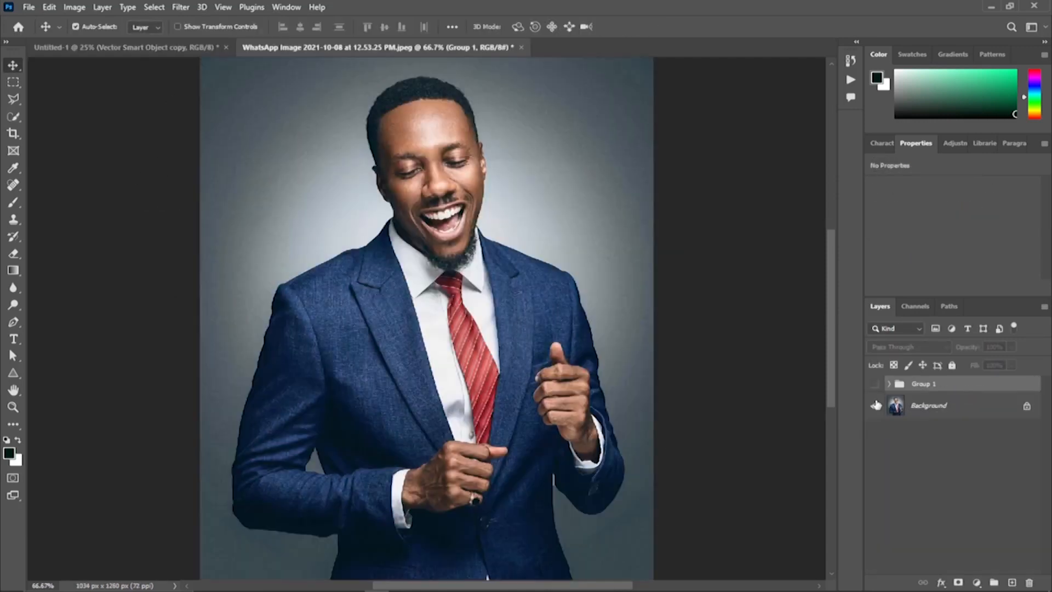
key("ctrl+minus")
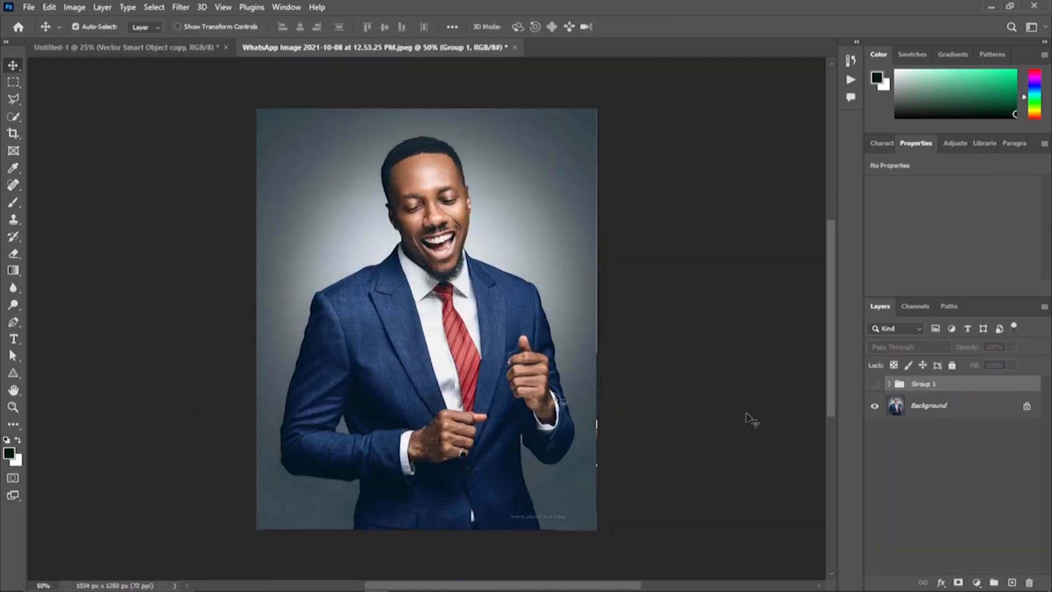
left_click(152, 7)
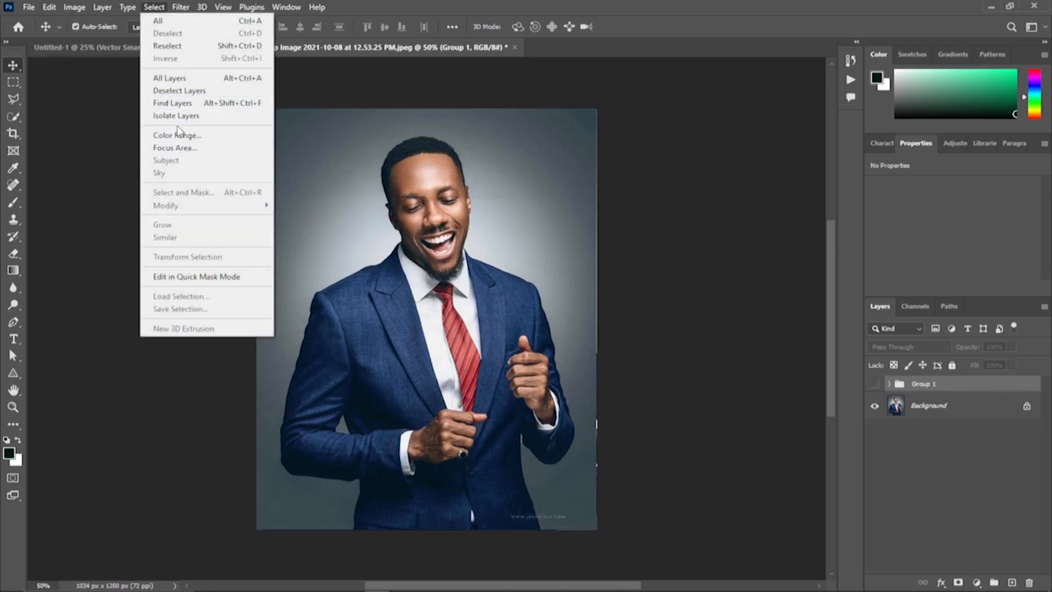
left_click(444, 326)
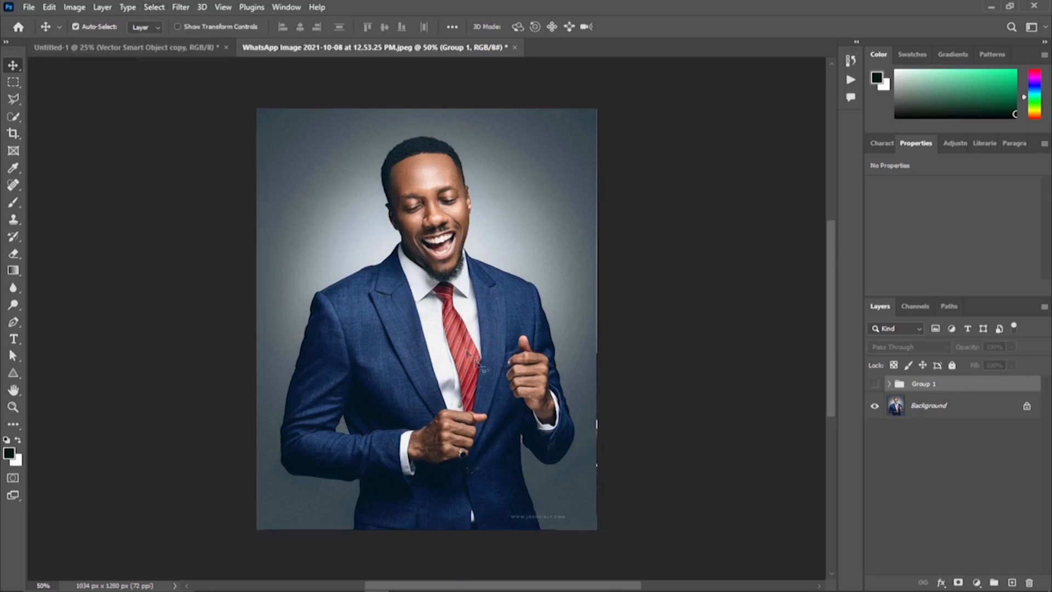
left_click(915, 406)
left_click(647, 364)
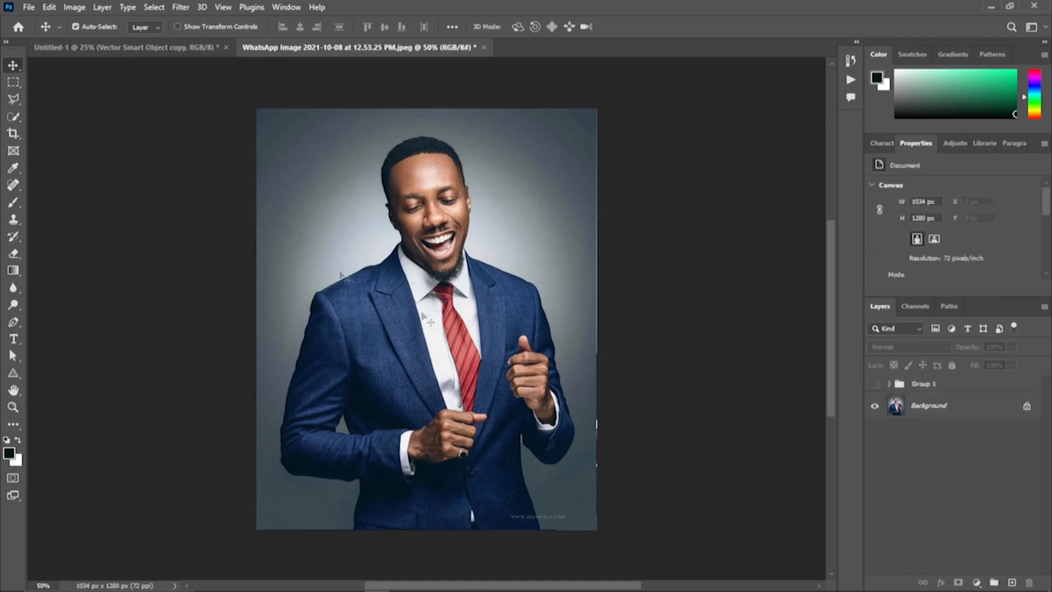
left_click(152, 8)
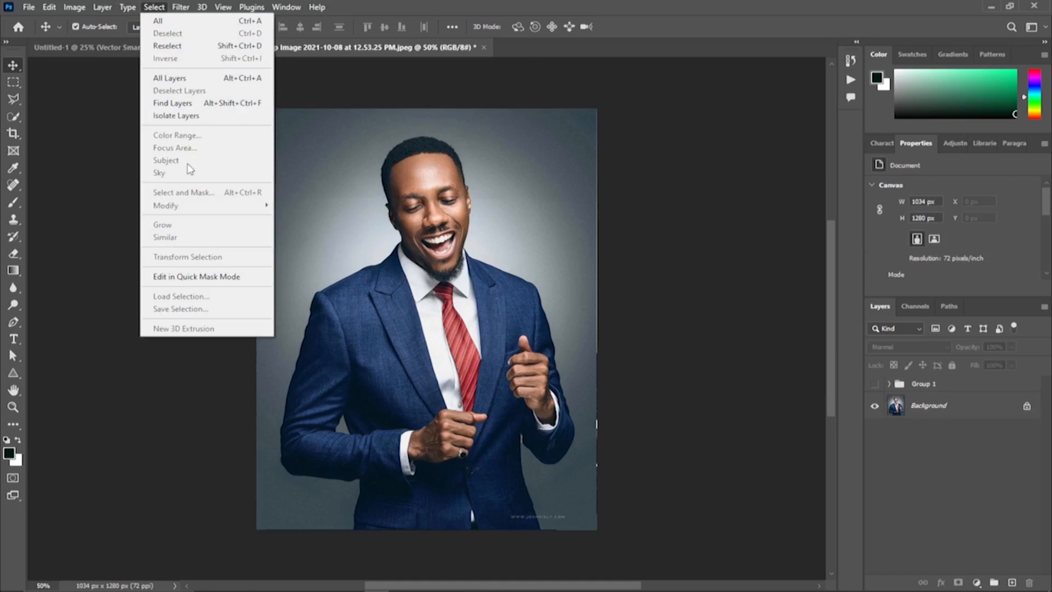
Select the man on the Background layer of the portrait photo using Select Subject.
left_click(960, 407)
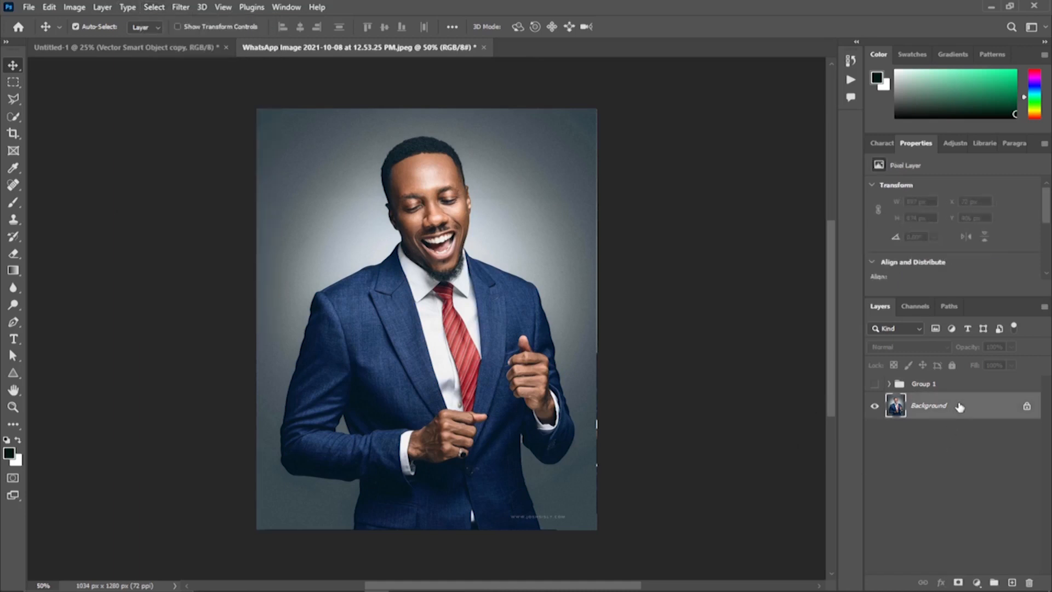
left_click(153, 7)
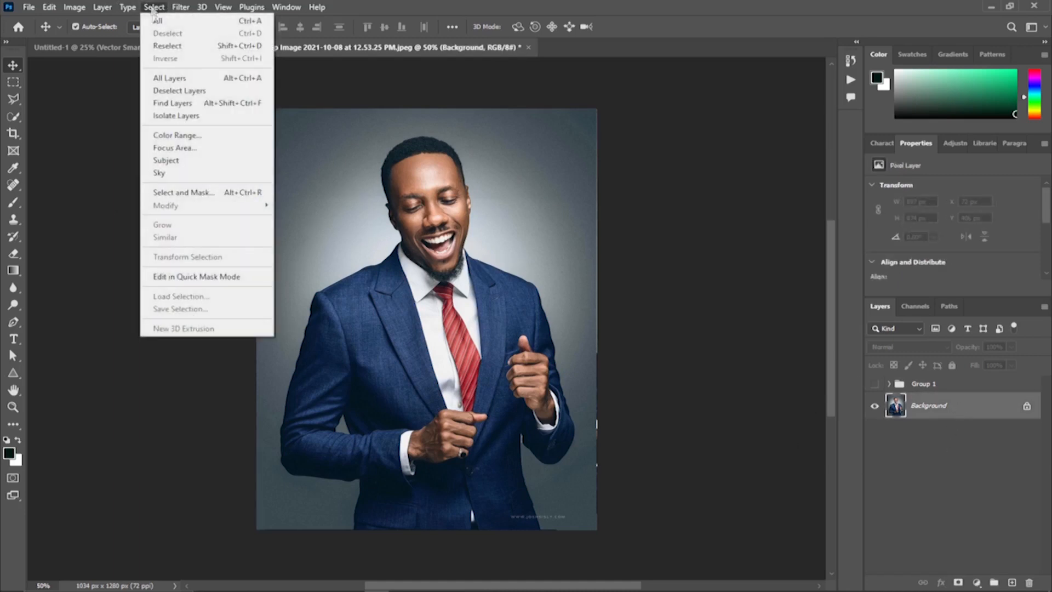
left_click(166, 160)
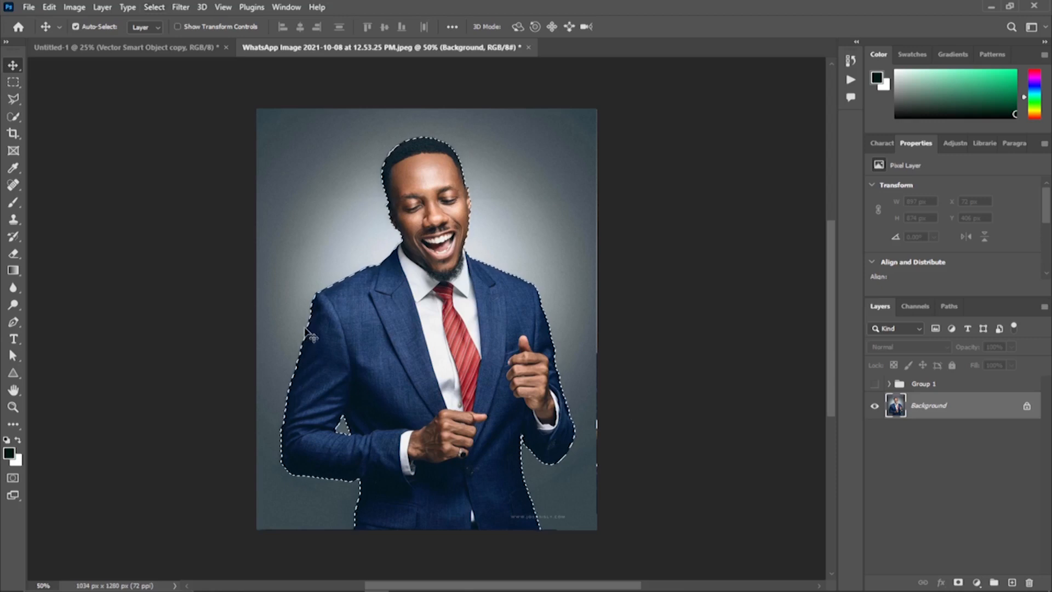
Copy the selected man and paste him onto a new layer above the Background.
left_click(74, 8)
mouse_move(55, 9)
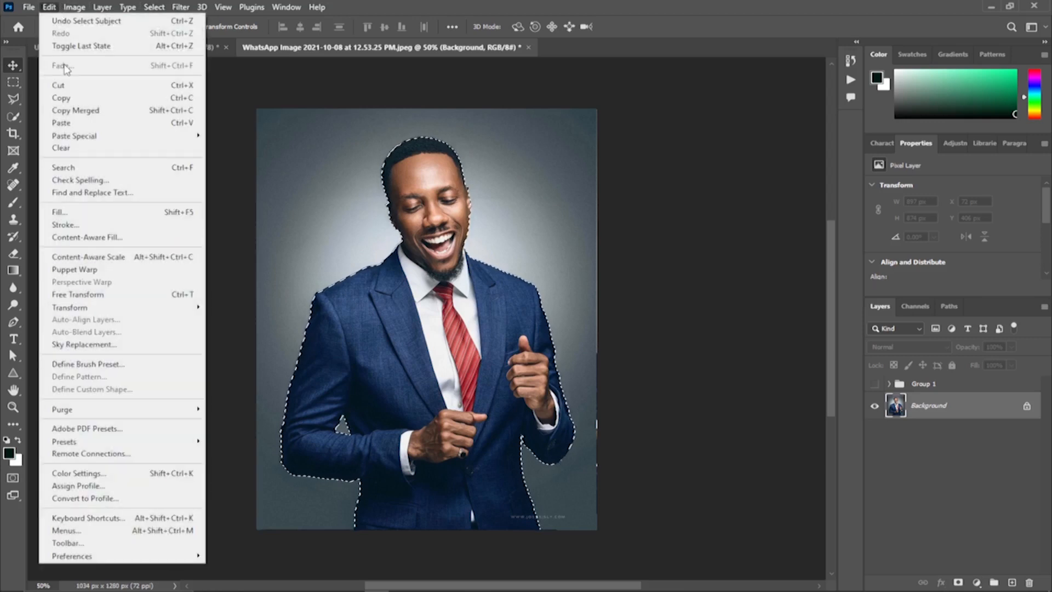
left_click(66, 99)
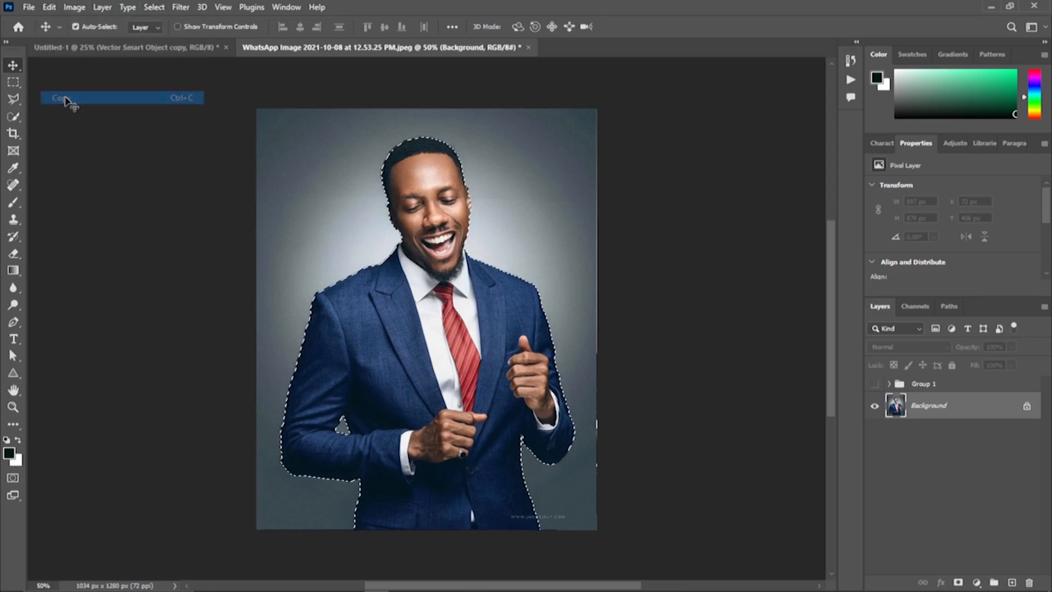
left_click(75, 8)
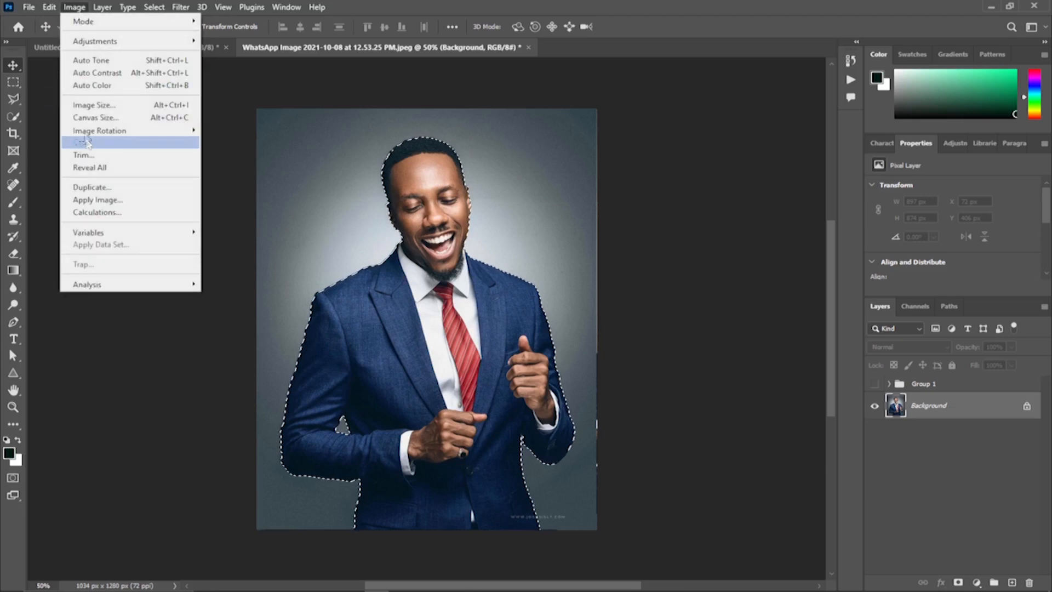
mouse_move(49, 8)
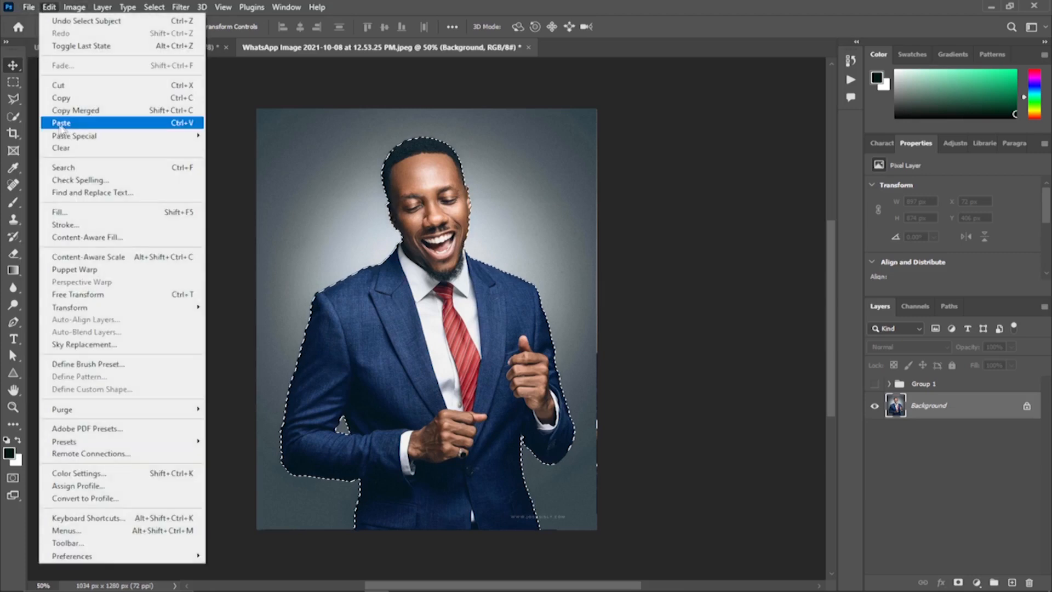
left_click(61, 123)
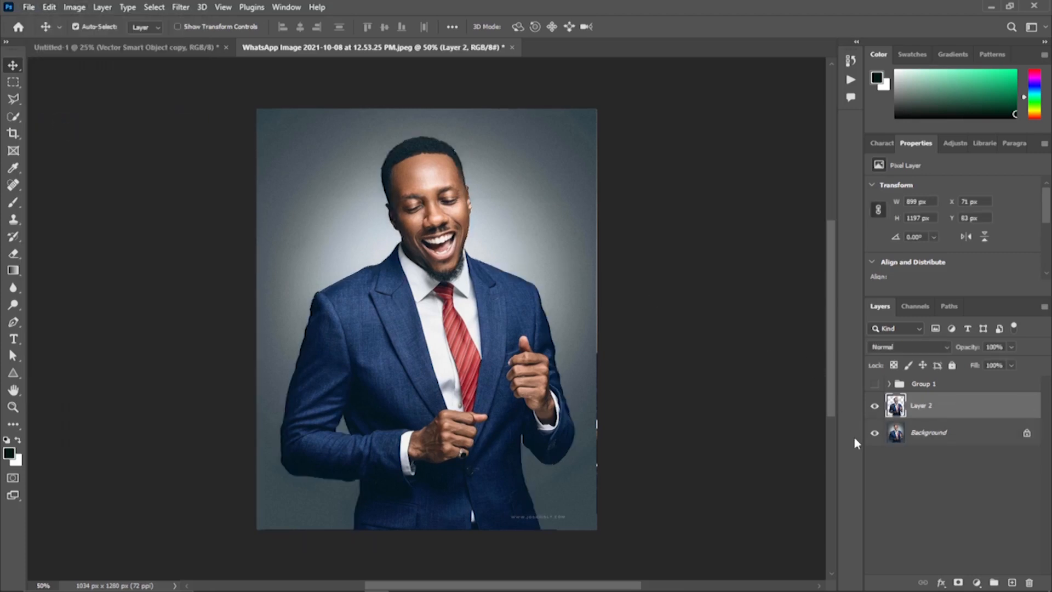
Hide the portrait's Background layer so only the cut-out is displayed.
left_click(873, 433)
left_click(872, 433)
left_click(873, 434)
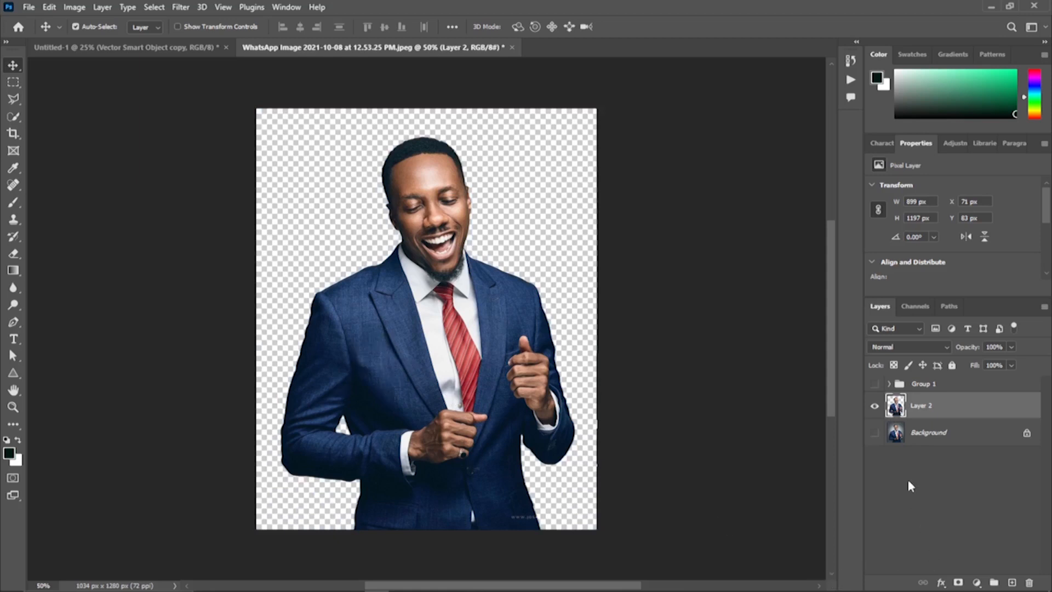
Select the man's suit on Layer 2 with the Quick Selection tool, then reduce the selection brush size.
left_click(13, 117)
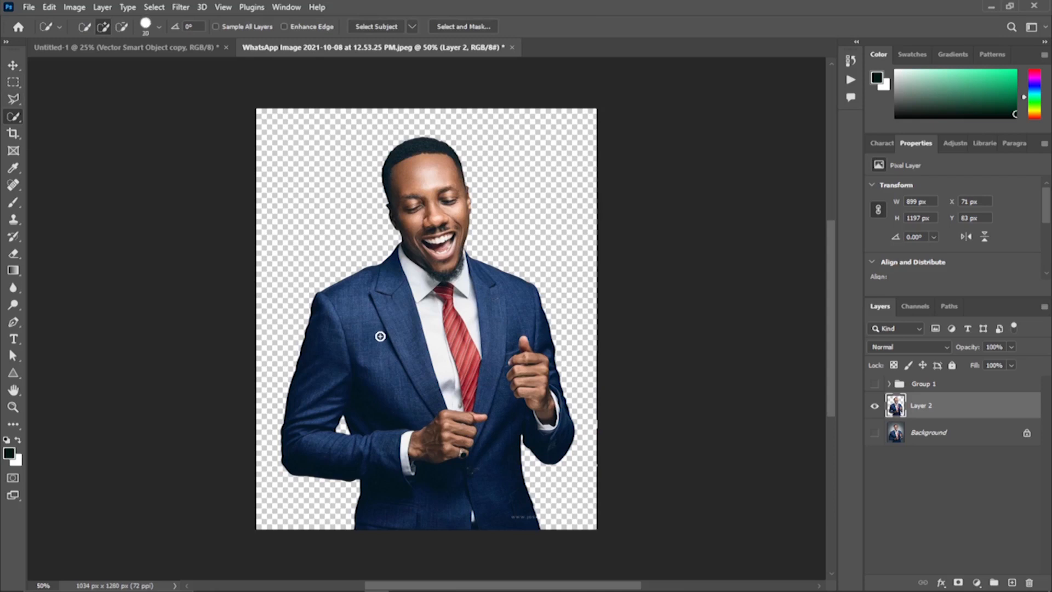
mouse_move(378, 326)
left_mouse_down()
mouse_move(360, 303)
mouse_move(377, 293)
mouse_move(333, 329)
mouse_move(318, 370)
mouse_move(350, 442)
mouse_move(325, 454)
mouse_move(390, 455)
mouse_move(400, 494)
left_mouse_up()
key("bracketleft")
key("bracketleft")
key("bracketleft")
In Quick Mask mode, paint the inner shirt cuff beneath the man's lower hand out of the suit selection with a small black brush.
key("ctrl+plus")
key("ctrl+plus")
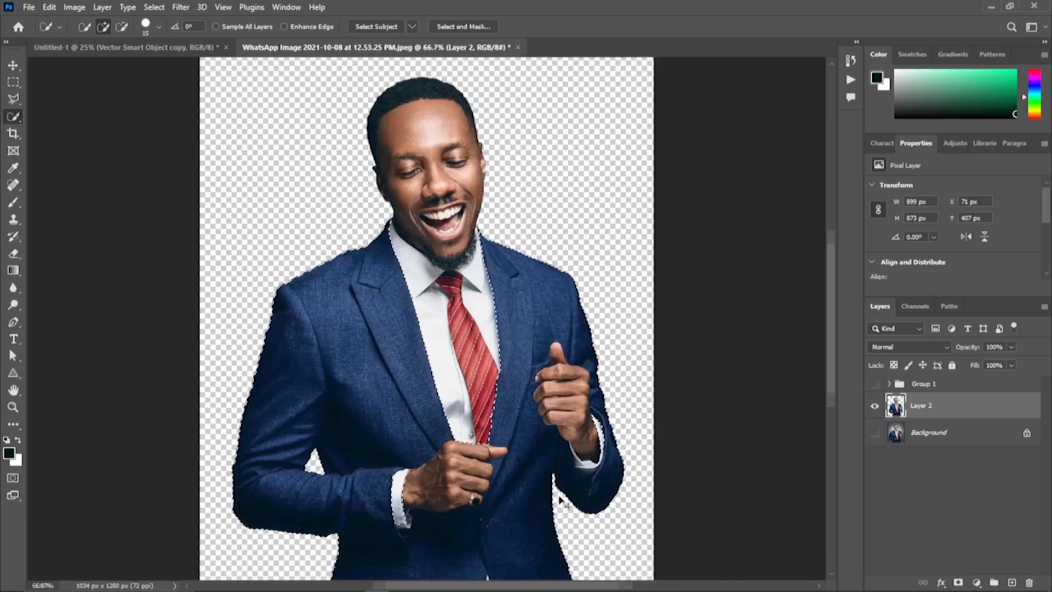
scroll(559, 496, "down", 3)
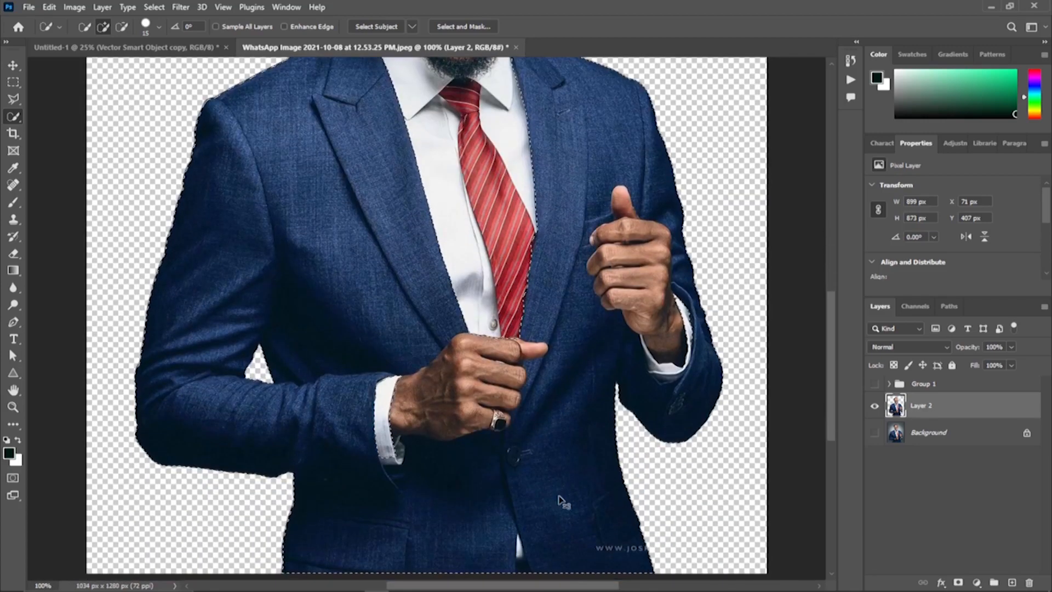
key("ctrl+plus")
scroll(558, 496, "down", 3)
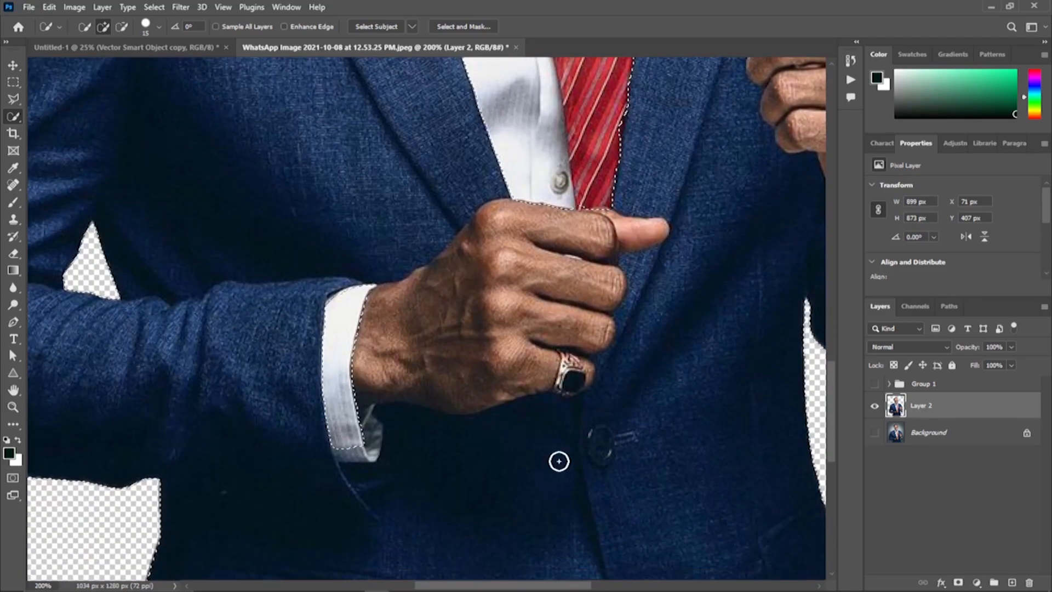
scroll(559, 461, "down", 2)
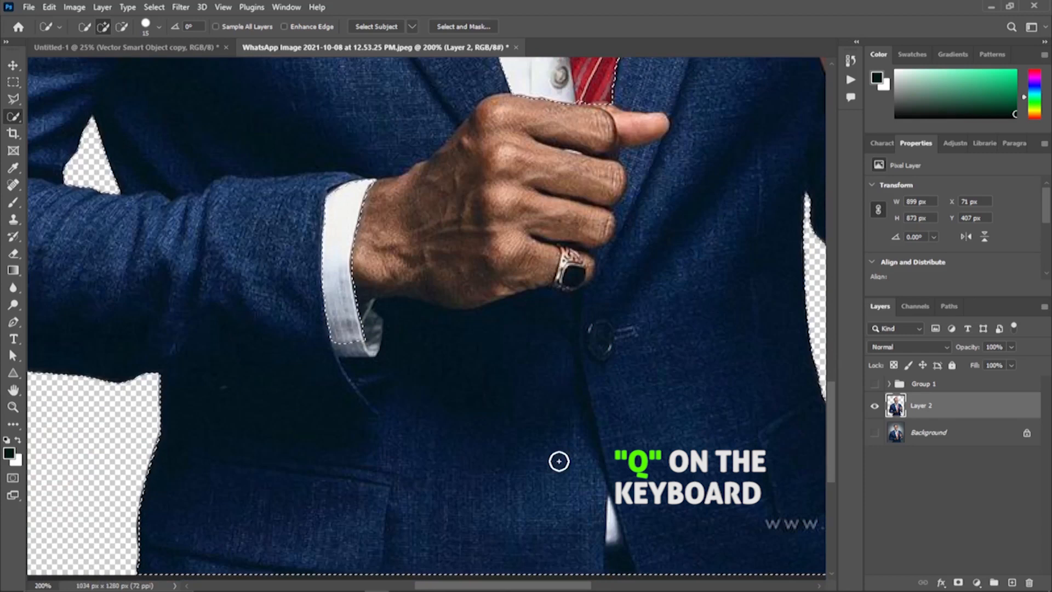
key("q")
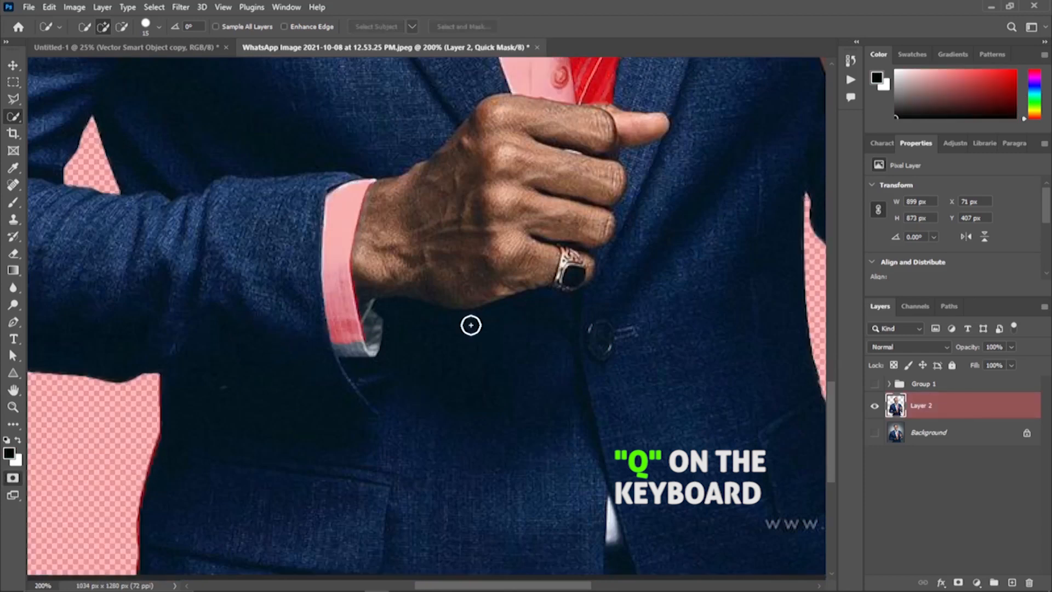
key("b")
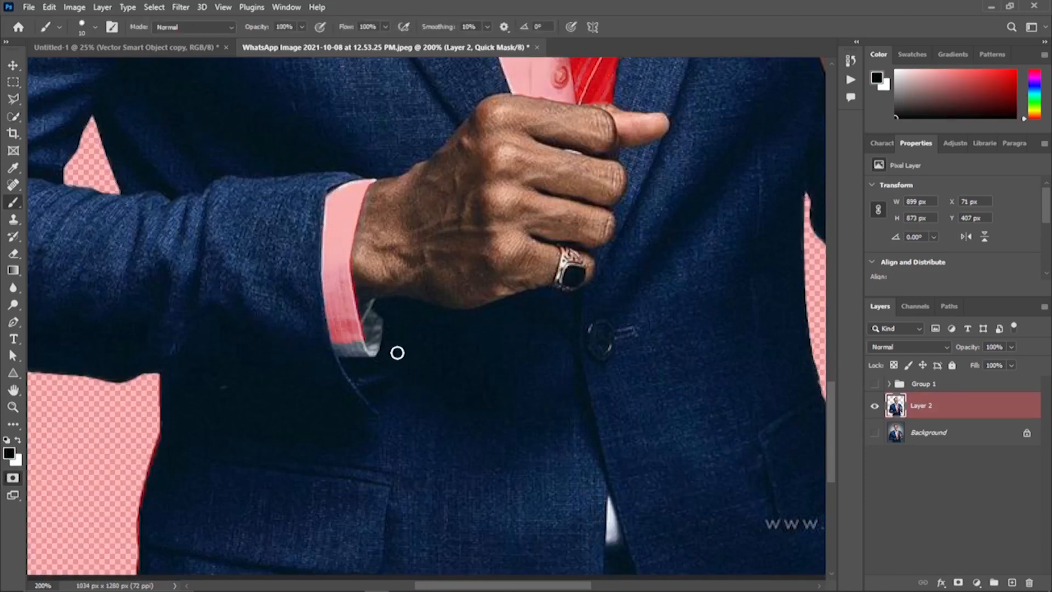
mouse_move(366, 347)
left_mouse_down()
mouse_move(371, 308)
mouse_move(348, 345)
left_mouse_up()
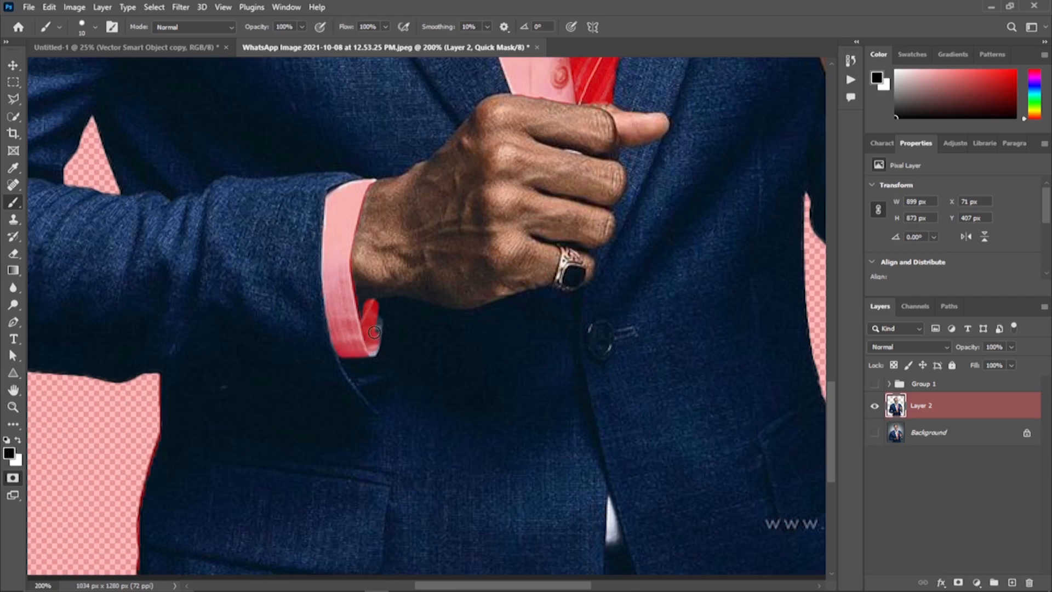
mouse_move(365, 296)
left_mouse_down()
mouse_move(368, 287)
mouse_move(376, 330)
left_mouse_up()
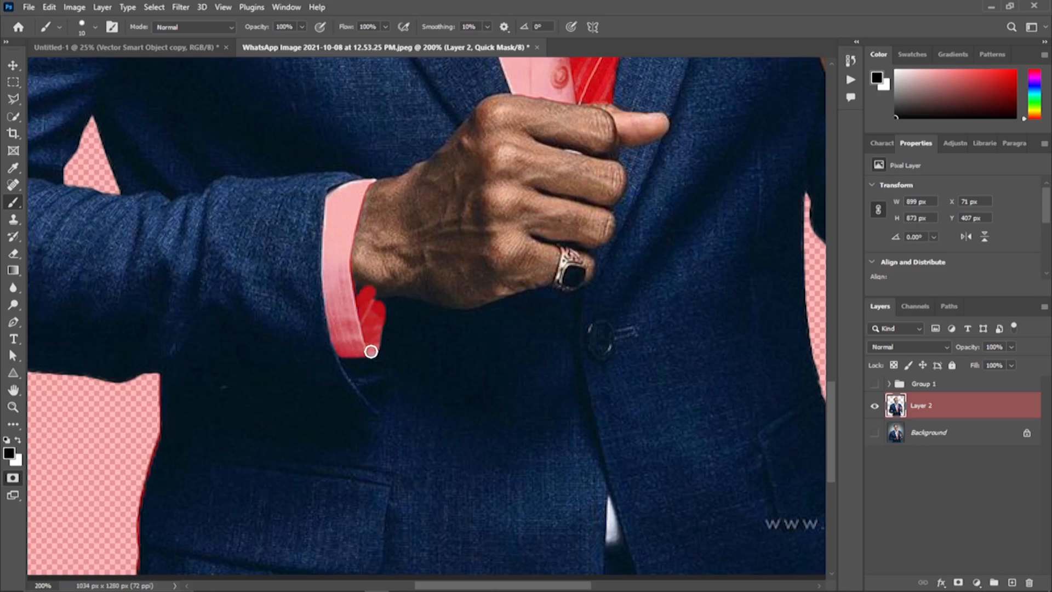
Mask both hands out of the suit selection with a larger brush and leave Quick Mask mode.
key("bracketright")
key("bracketright")
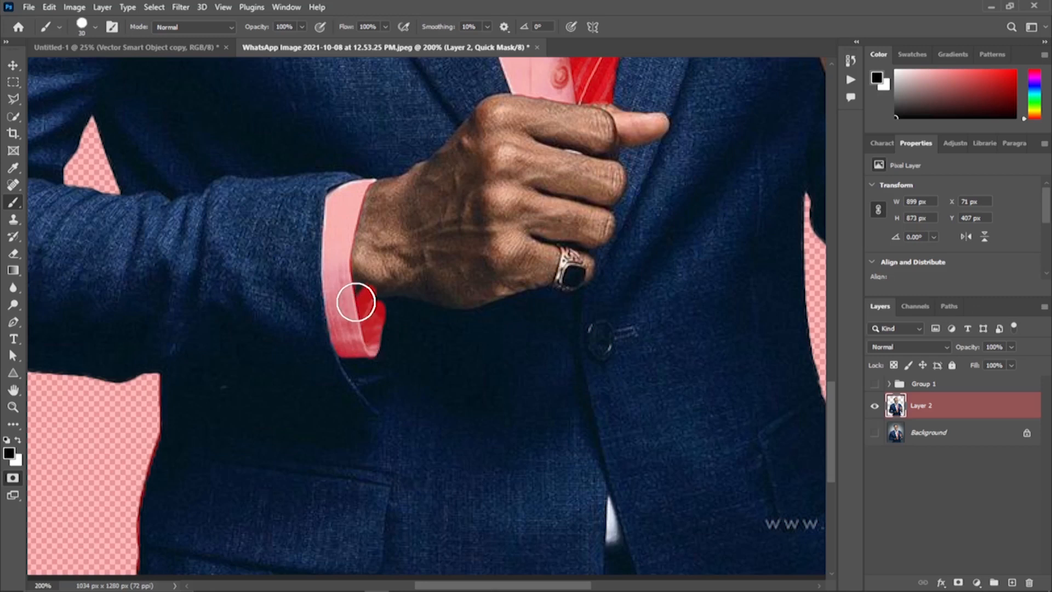
mouse_move(356, 302)
left_mouse_down()
mouse_move(358, 281)
mouse_move(447, 240)
mouse_move(427, 219)
mouse_move(364, 223)
mouse_move(363, 255)
mouse_move(380, 212)
mouse_move(356, 199)
mouse_move(442, 180)
mouse_move(502, 128)
mouse_move(407, 202)
mouse_move(478, 148)
mouse_move(559, 124)
mouse_move(503, 118)
mouse_move(589, 118)
mouse_move(576, 198)
mouse_move(423, 275)
mouse_move(477, 278)
left_mouse_up()
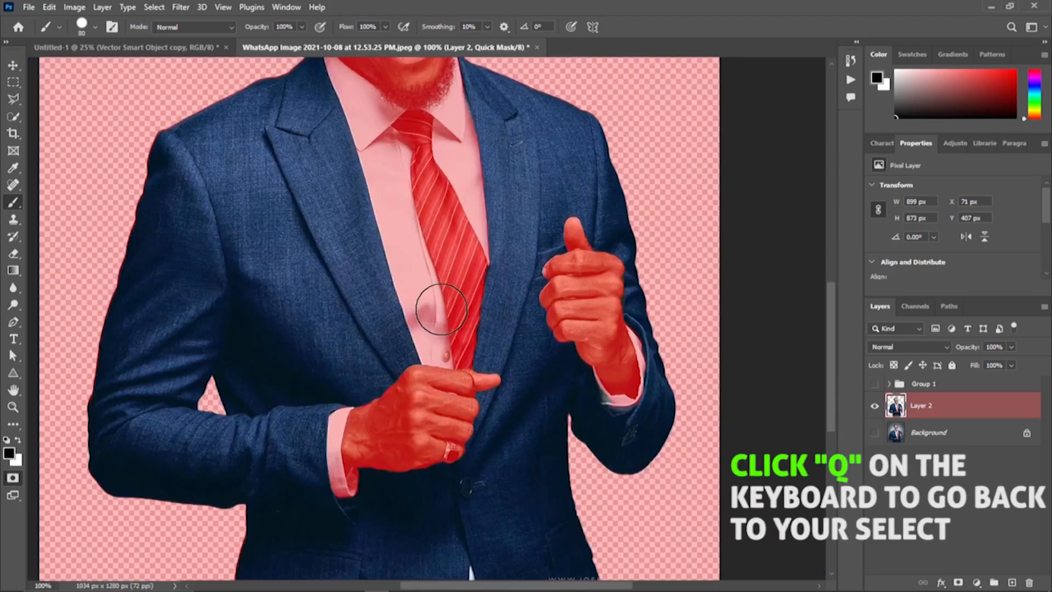
key("q")
Add a Hue/Saturation adjustment to the selected suit and set its Blues to hue -76 and saturation -15.
key("ctrl+minus")
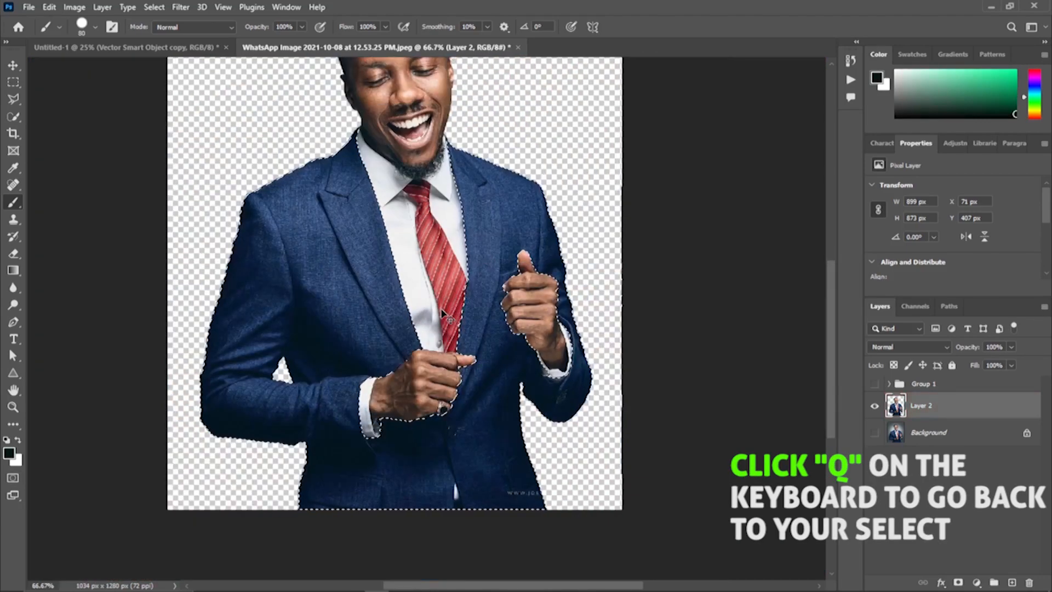
key("ctrl+minus")
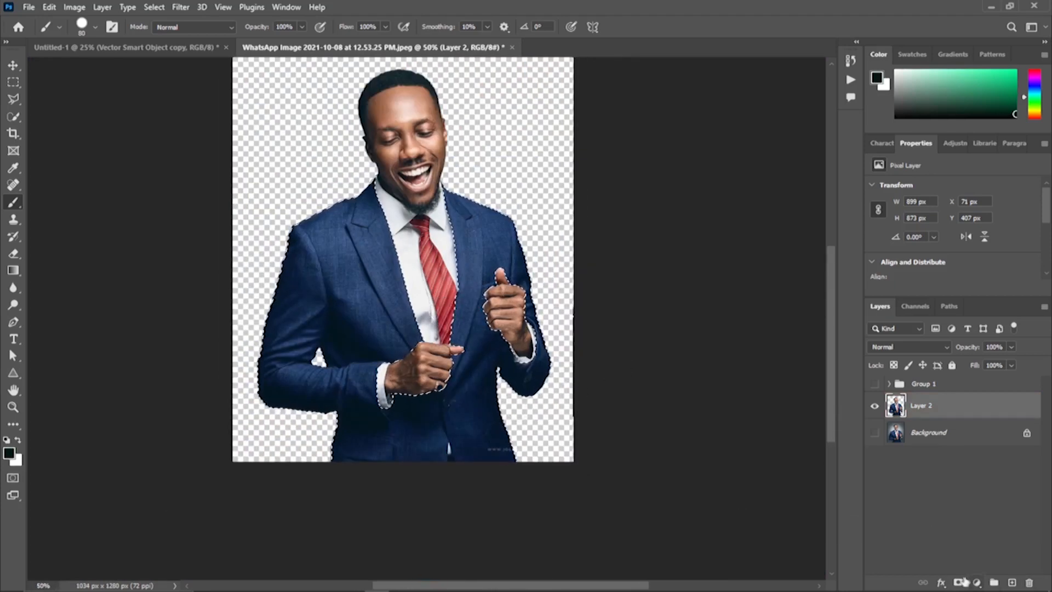
left_click(976, 583)
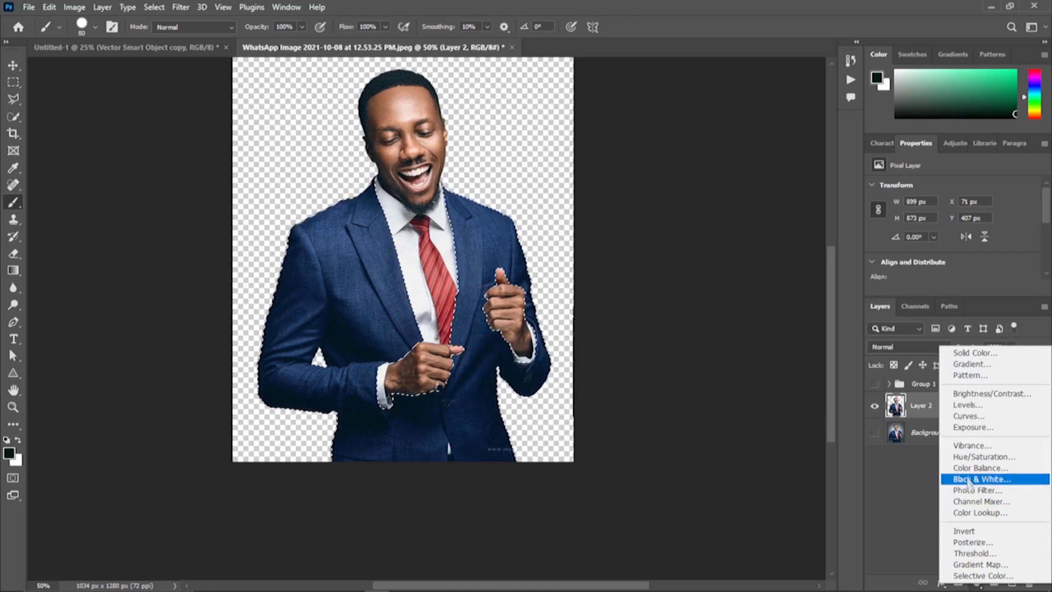
left_click(976, 457)
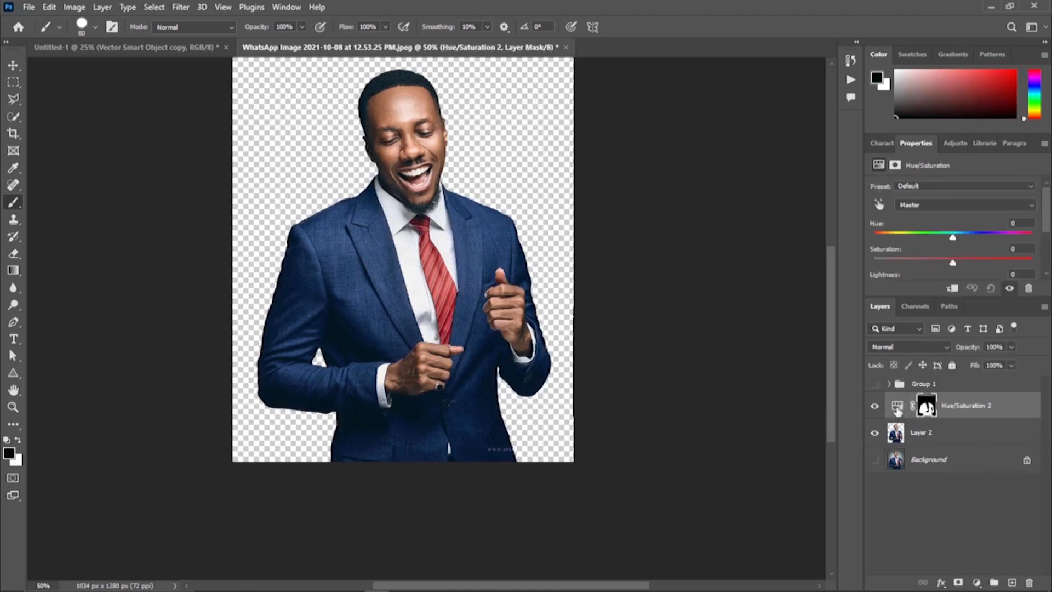
left_click(879, 205)
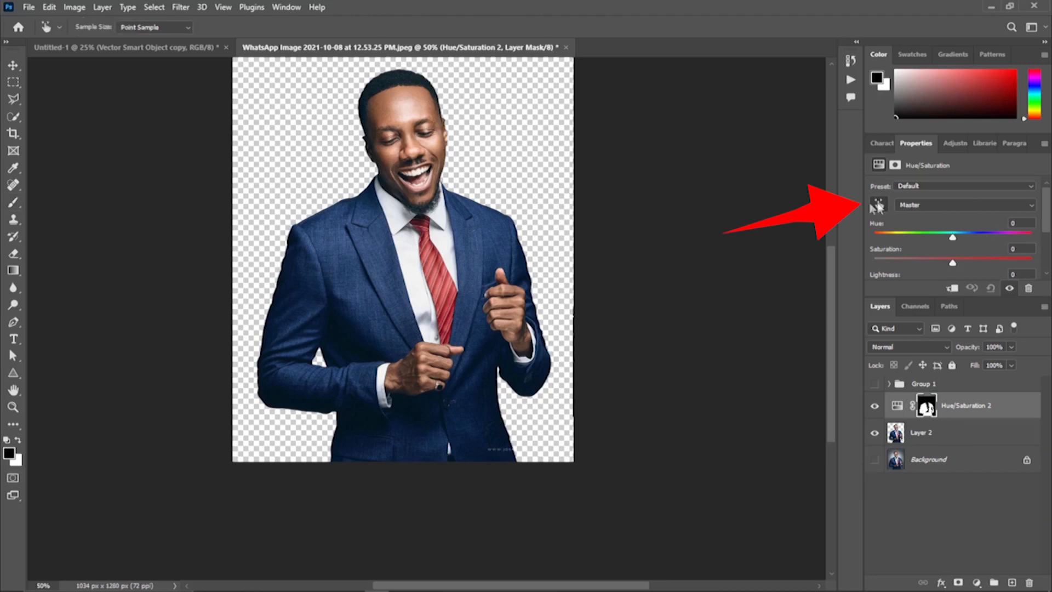
left_click(478, 248)
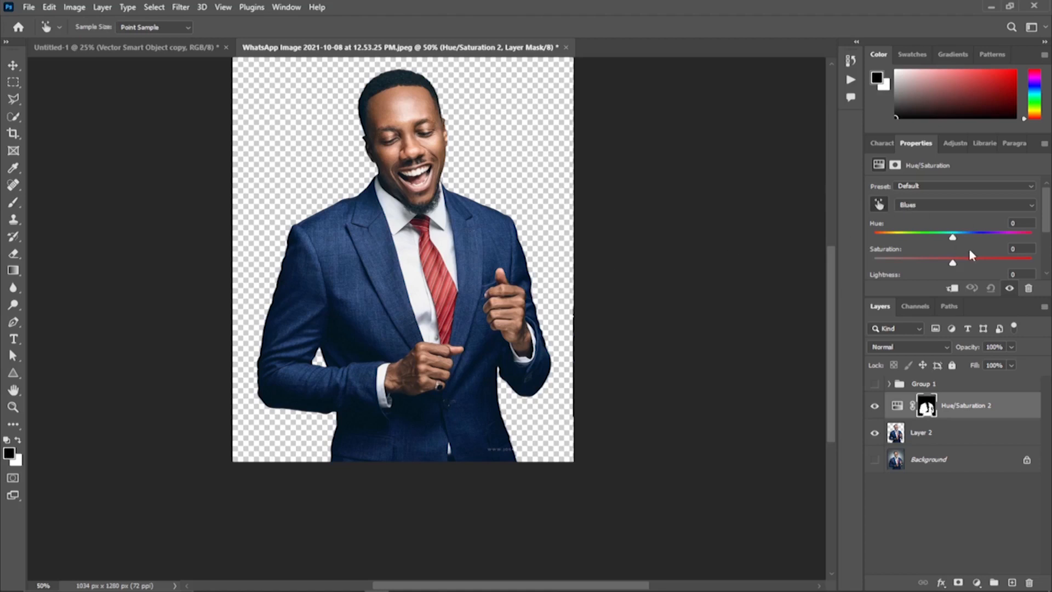
left_click_drag(951, 240, 948, 265)
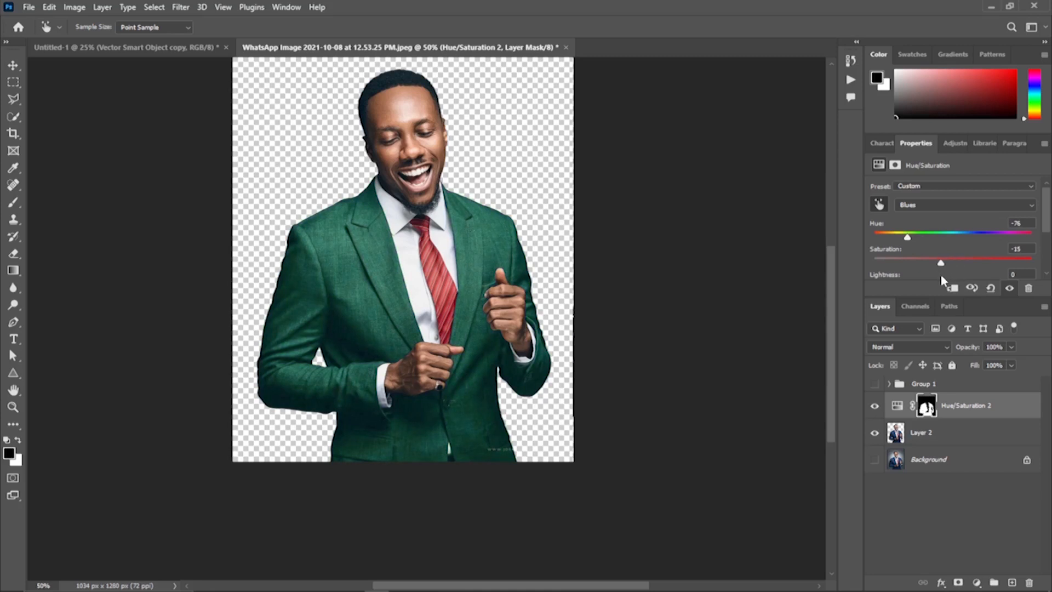
Group Layer 2 with its Hue/Saturation adjustment and convert the group to a smart object.
key("b")
left_click(947, 432)
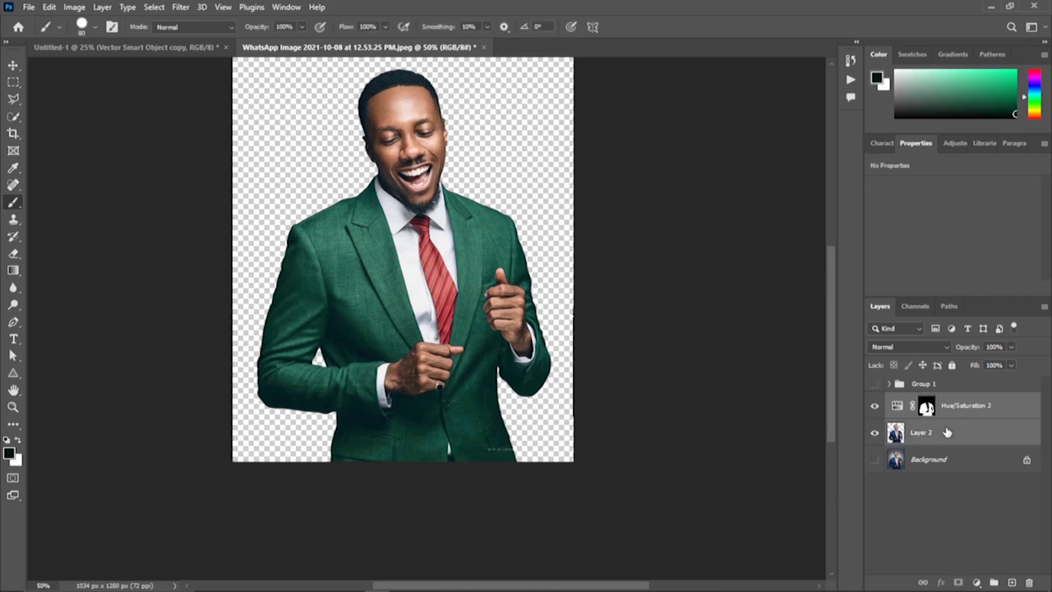
left_click(993, 583)
right_click(928, 405)
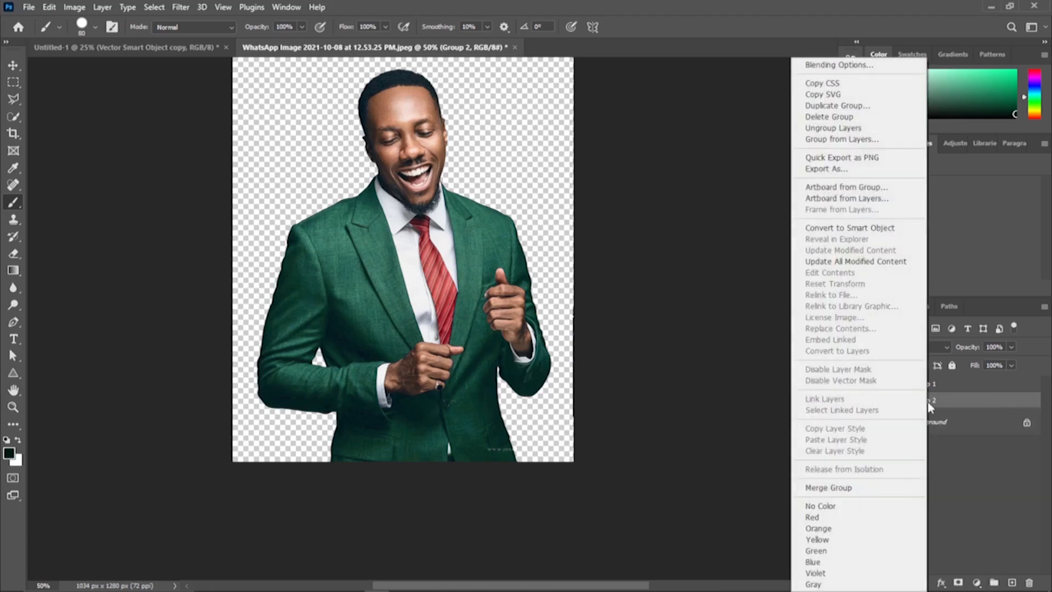
left_click(802, 227)
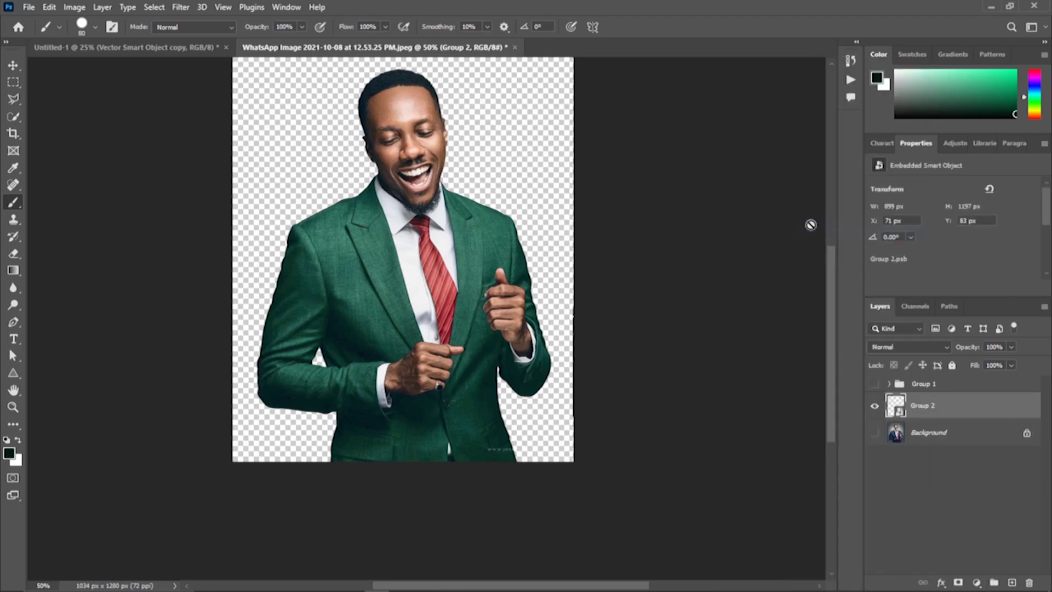
Bring the cut-out man into the Untitled-1 flyer, scale him to about 1463 × 1948 px and place him at the canvas's lower centre.
key("v")
left_click_drag(639, 244, 469, 466)
key("ctrl+t")
left_click_drag(472, 368, 473, 247)
left_click_drag(499, 406, 471, 373)
key("Return")
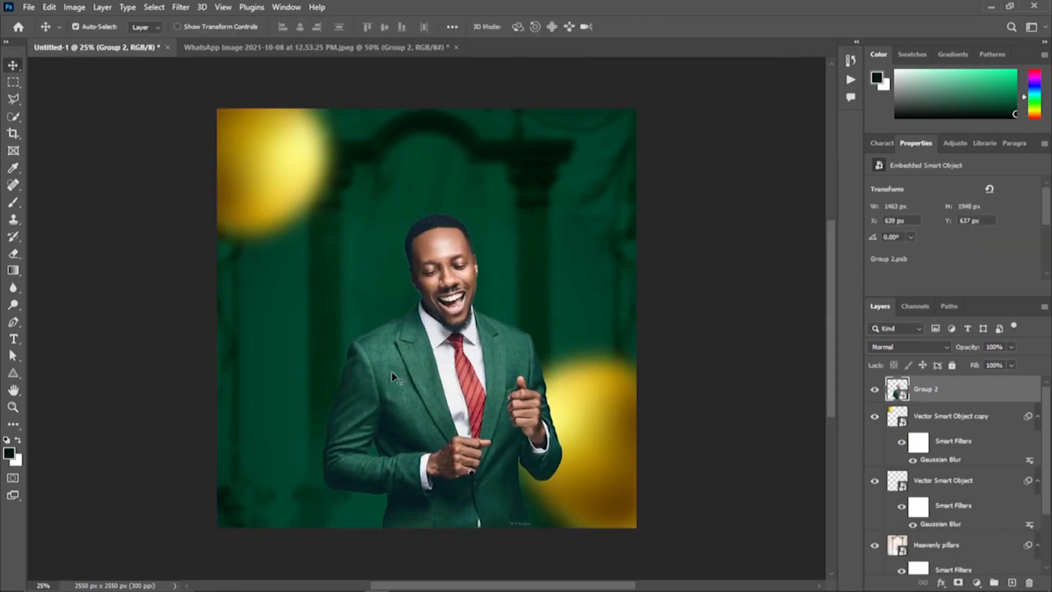
Add a Color Balance adjustment layer clipped to the man's Group 2 layer.
scroll(431, 419, "up", 2)
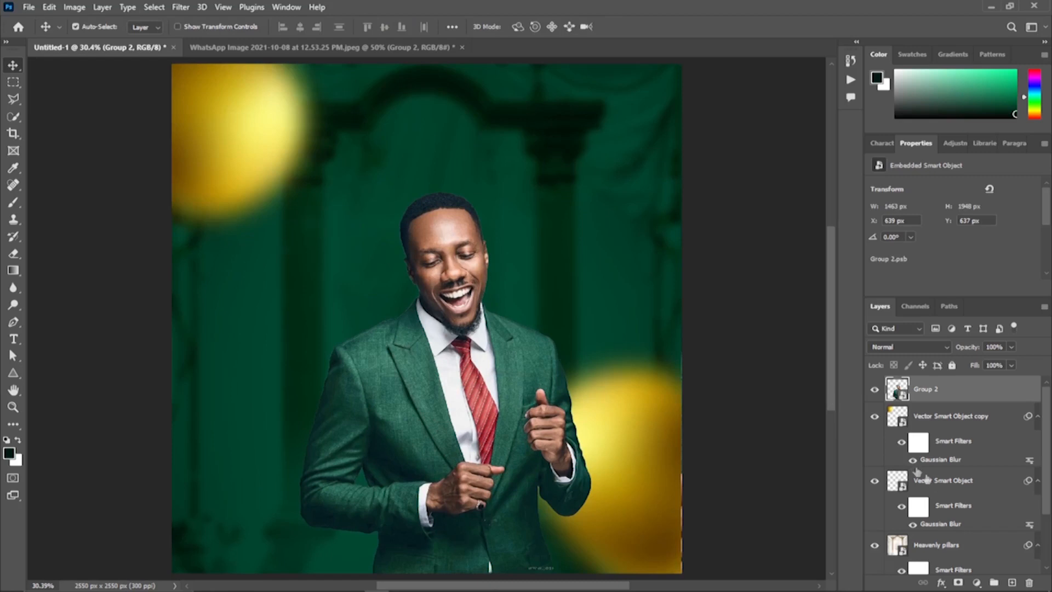
left_click(977, 583)
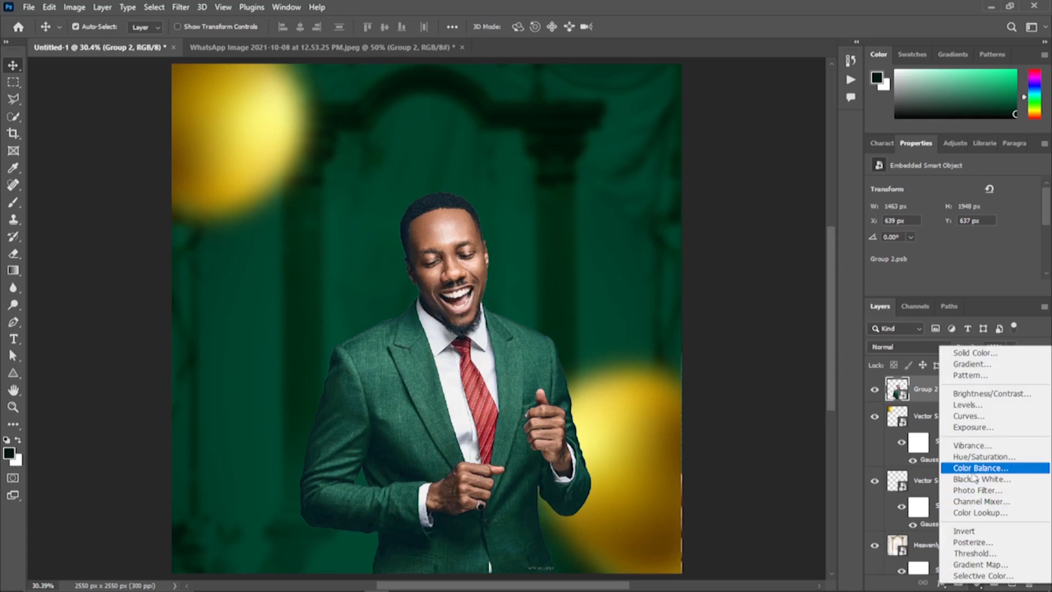
left_click(974, 469)
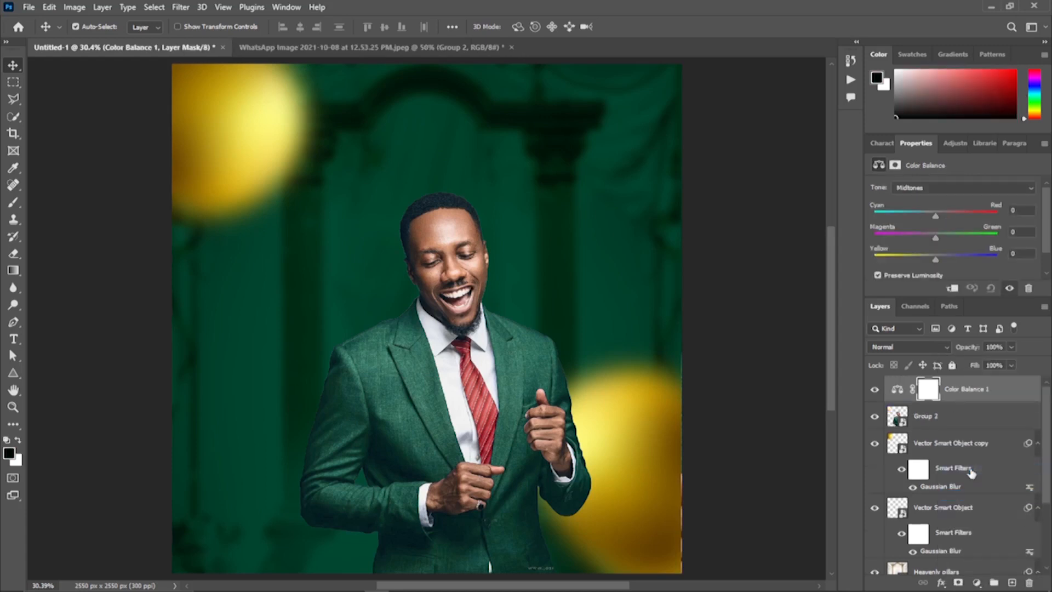
left_click(953, 289)
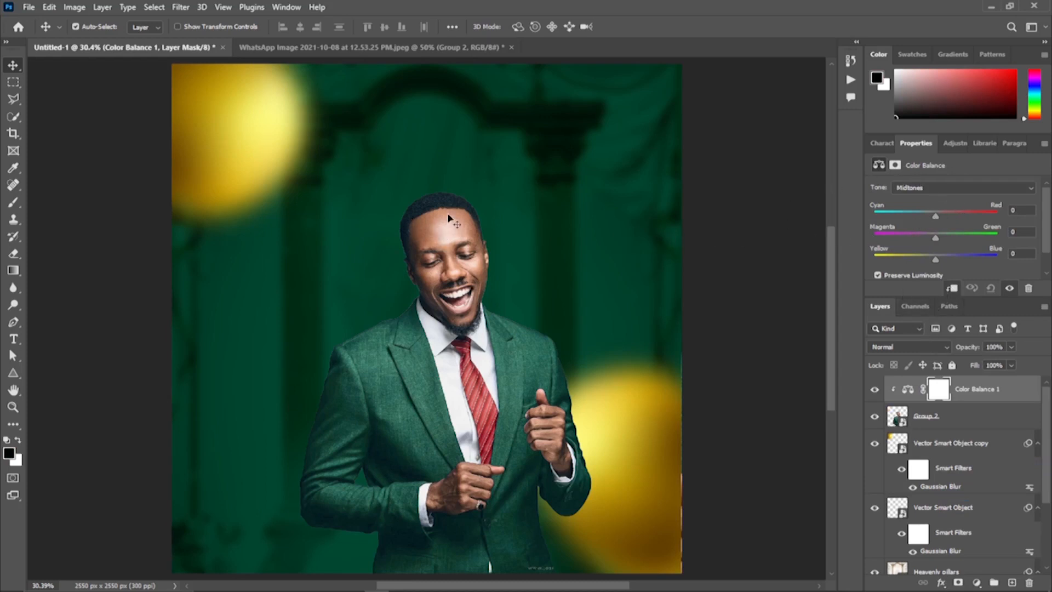
Set the Color Balance midtones to +16 for Cyan/Red, -4 for Magenta/Green and -4 for Yellow/Blue.
scroll(498, 277, "up", 4)
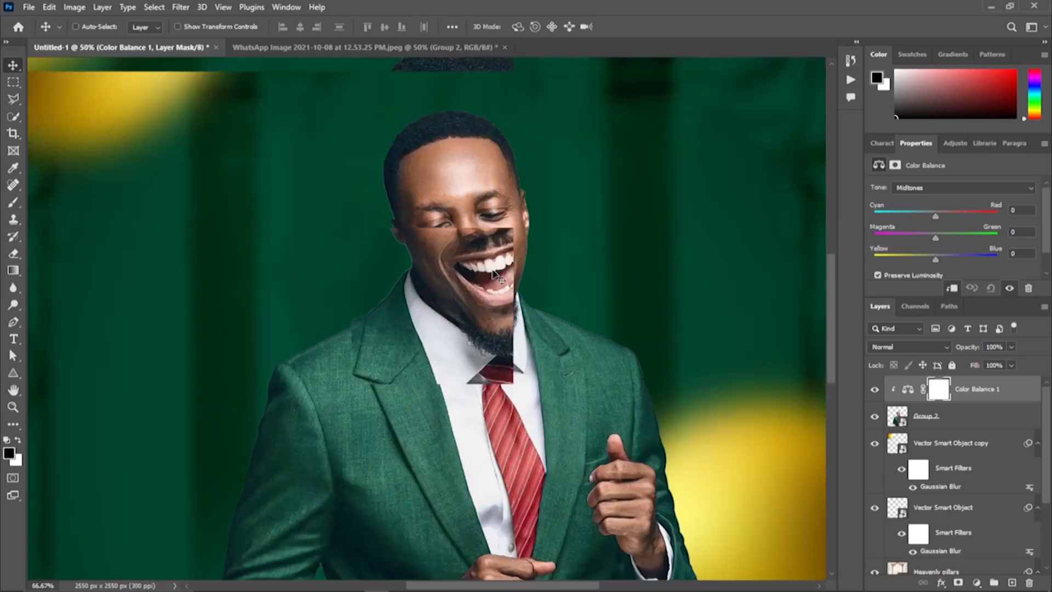
scroll(497, 440, "up", 5)
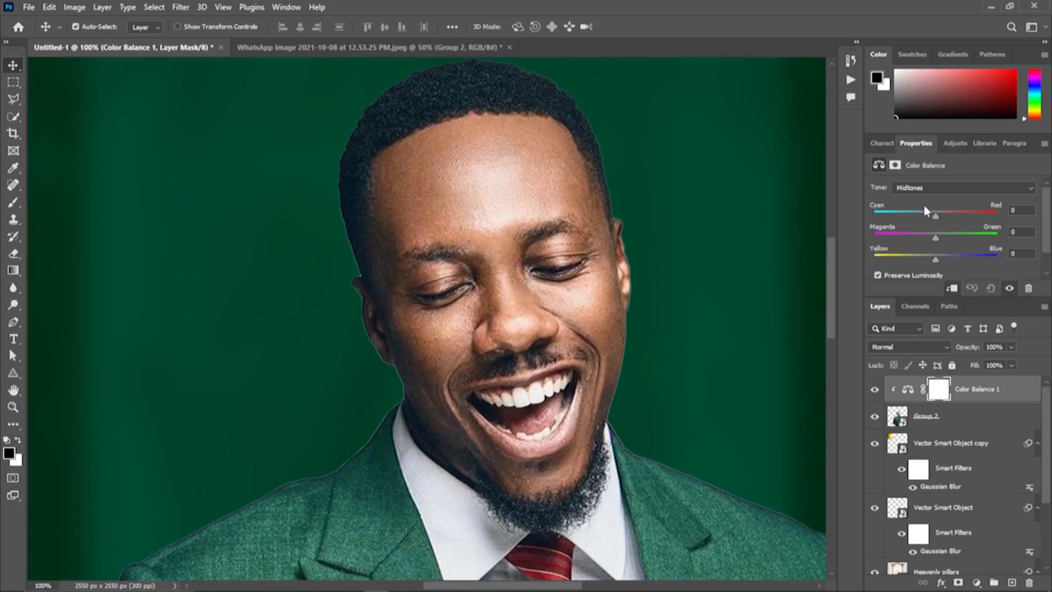
left_click_drag(934, 216, 946, 218)
left_click(934, 259)
left_click(938, 238)
left_click_drag(937, 238, 934, 238)
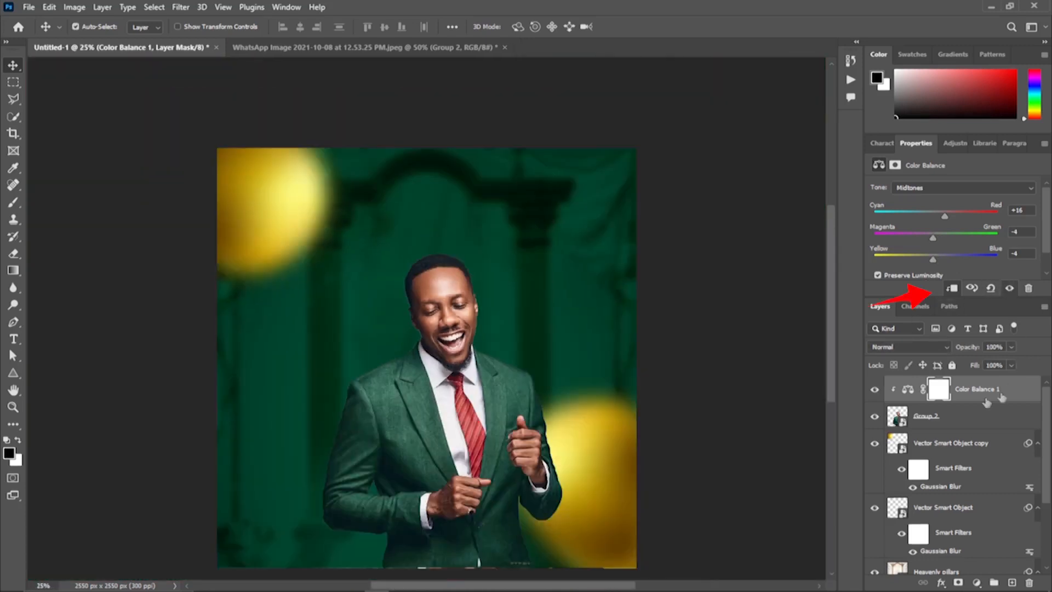
Add a Curves adjustment clipped to Group 2 and shape its RGB curve into a gentle S with darker shadows and brighter highlights.
left_click(974, 420)
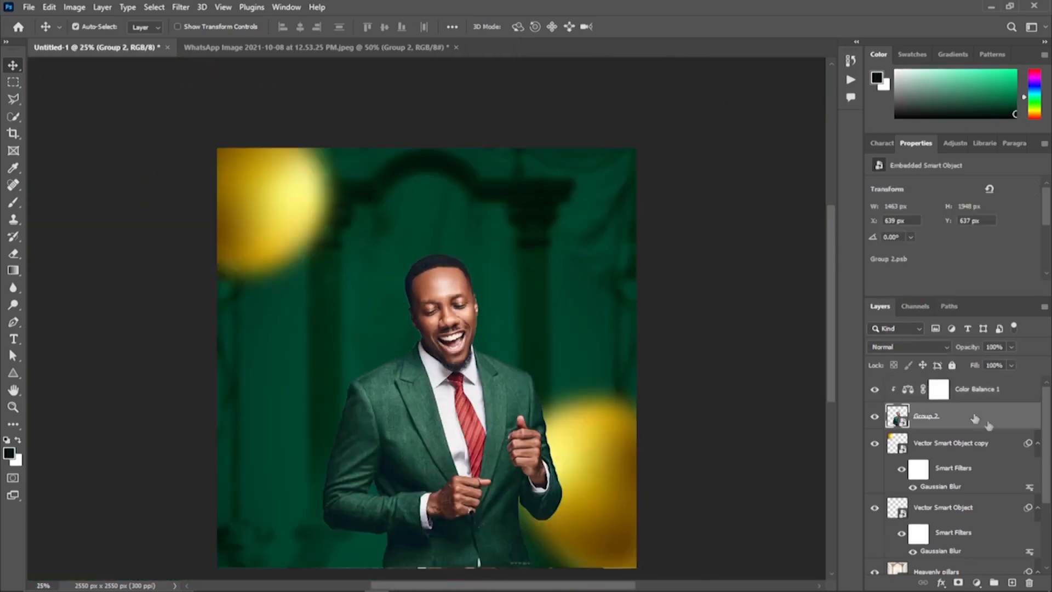
left_click(976, 583)
left_click(960, 422)
left_click(879, 205)
left_click(474, 286)
mouse_move(957, 294)
left_mouse_down()
mouse_move(947, 309)
mouse_move(955, 293)
left_mouse_up()
left_click(932, 320)
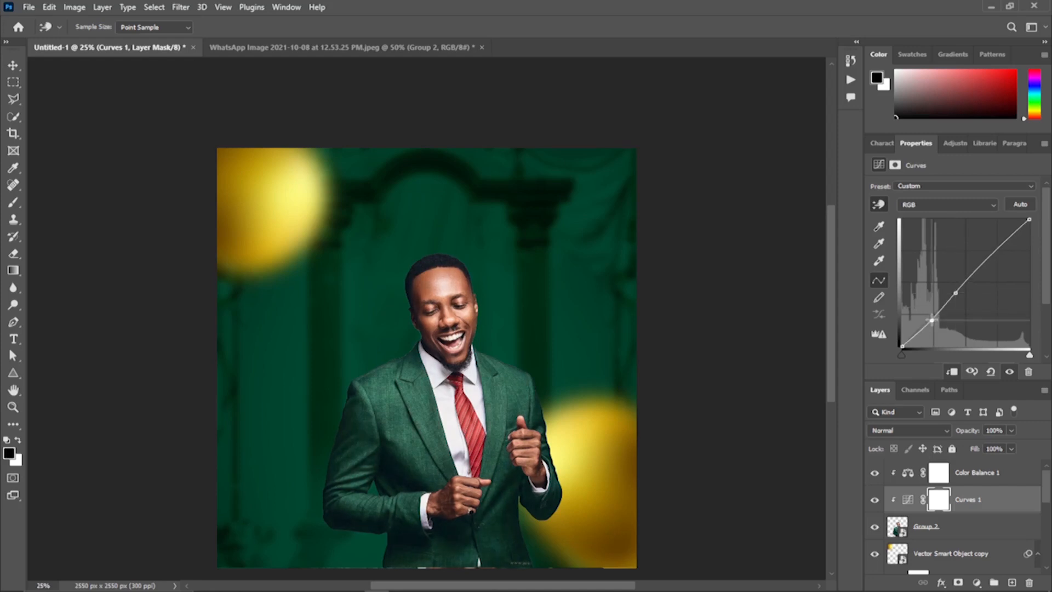
left_click(1002, 242)
left_click_drag(931, 321, 950, 300)
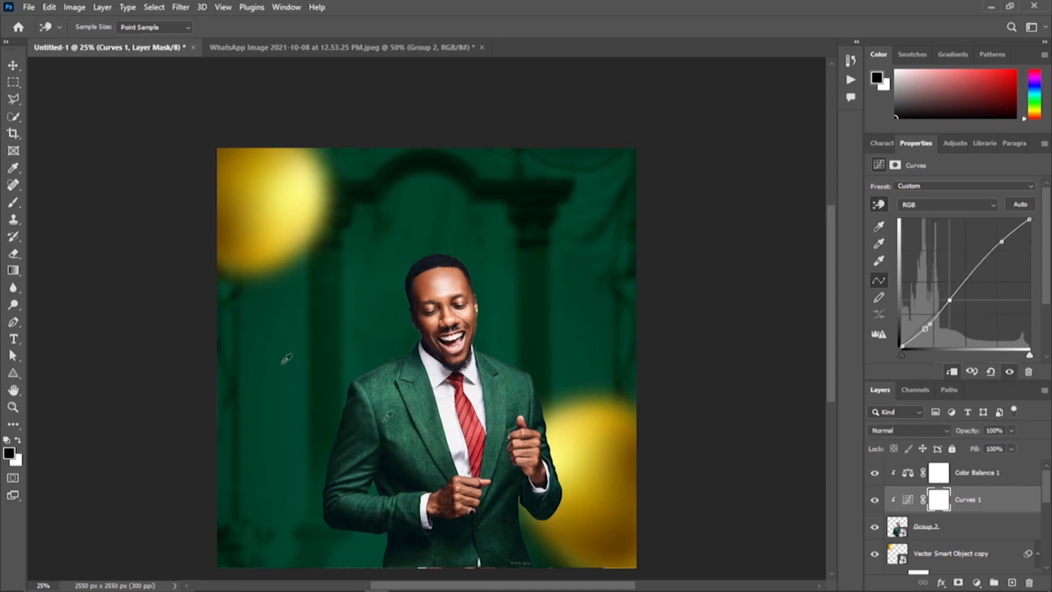
Compare the man close up with the Curves adjustment switched off and on.
key("ctrl+plus")
scroll(470, 404, "down", 3)
left_click(1010, 373)
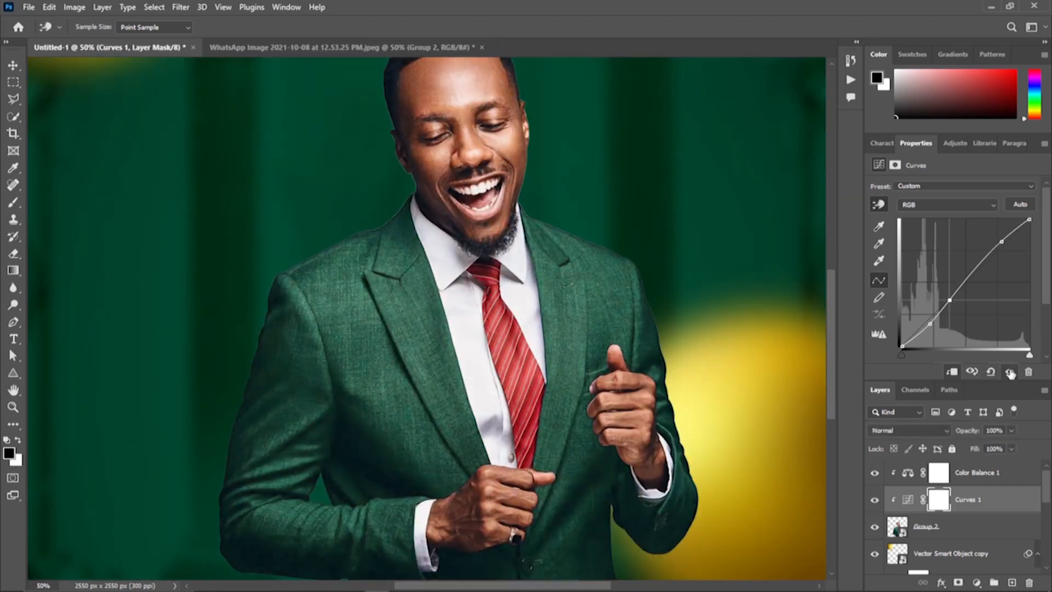
left_click(1011, 373)
Select the man's Group 2 layer beneath the Curves adjustment.
key("ctrl+minus")
key("ctrl+minus")
left_click(967, 533)
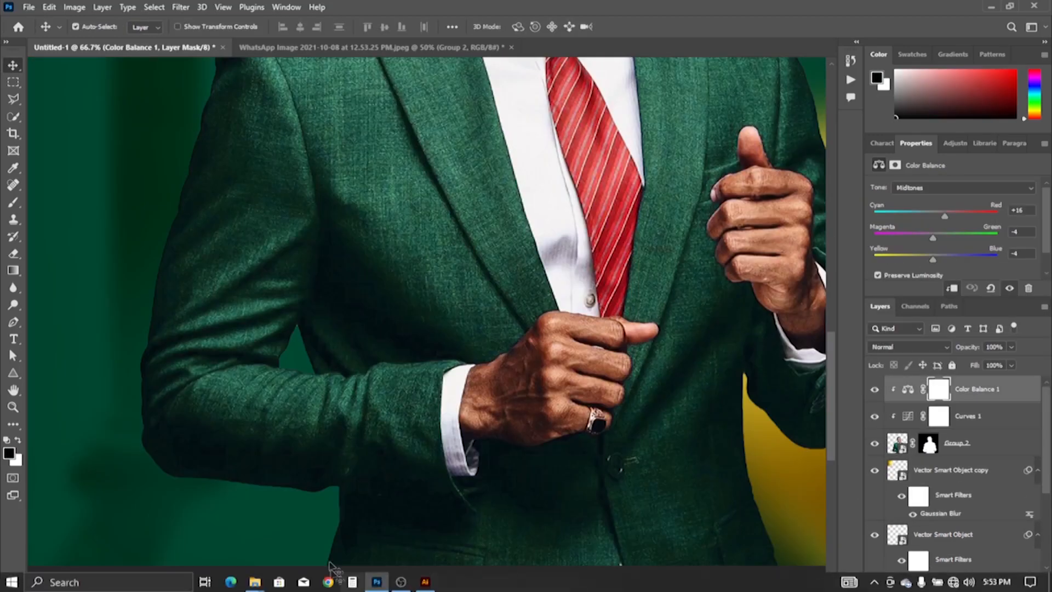
Place the golden light-burst image from the stock pics folder into the flyer document.
mouse_move(255, 582)
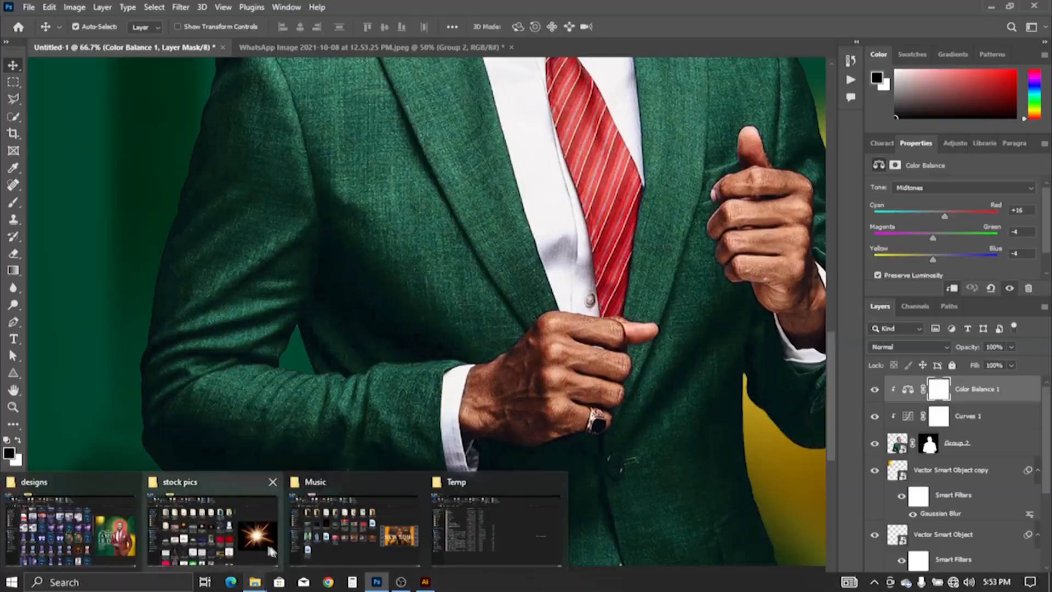
left_click(219, 526)
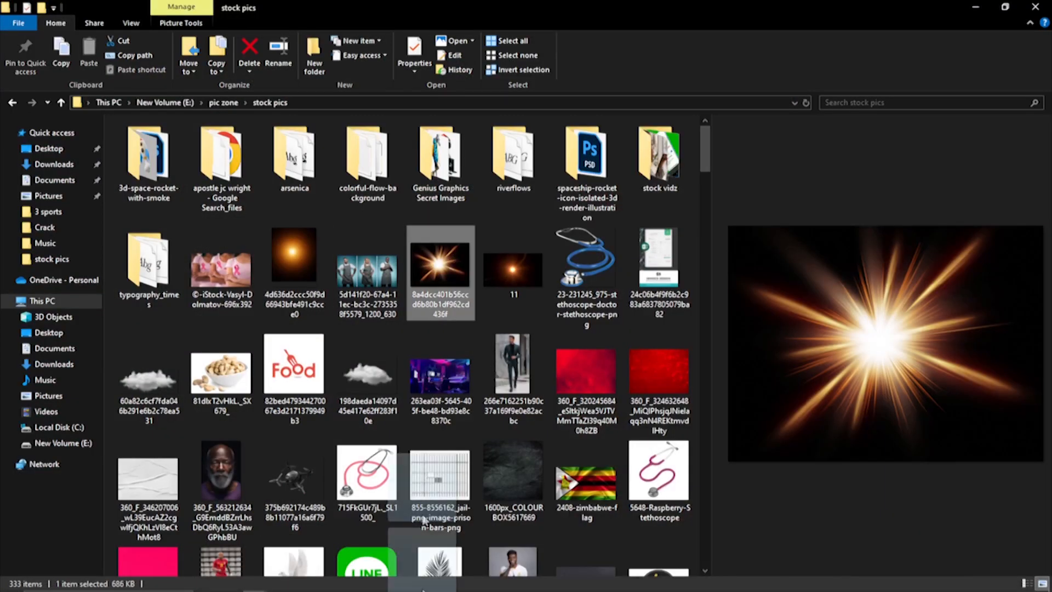
left_click(378, 584)
left_click_drag(381, 587, 595, 422)
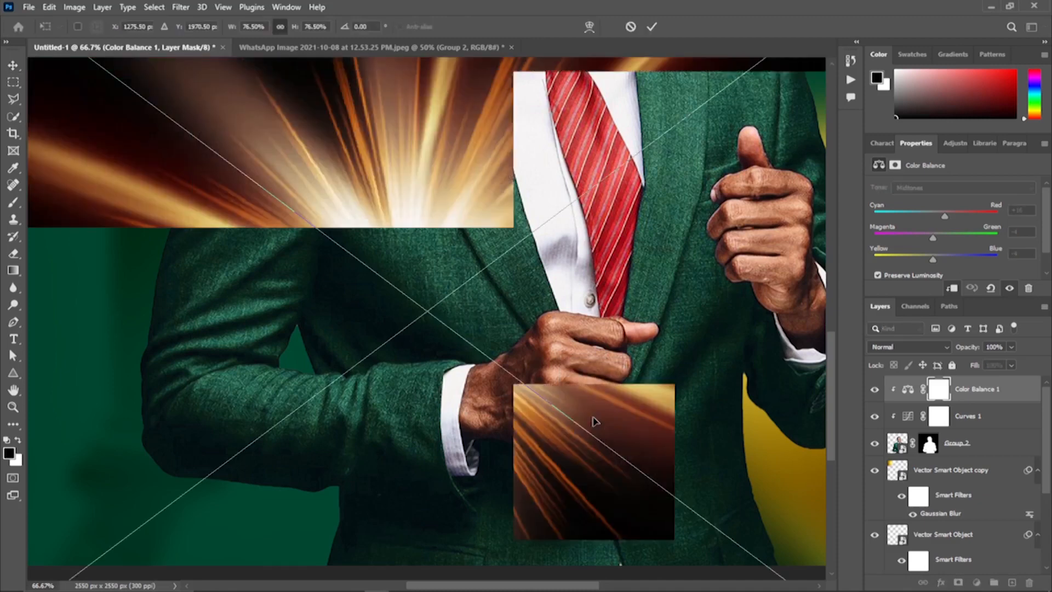
Shrink the light burst to about 179 × 133 px over the man's lower hand and set its blend mode to Screen.
key("ctrl+minus")
key("ctrl+minus")
key("ctrl+minus")
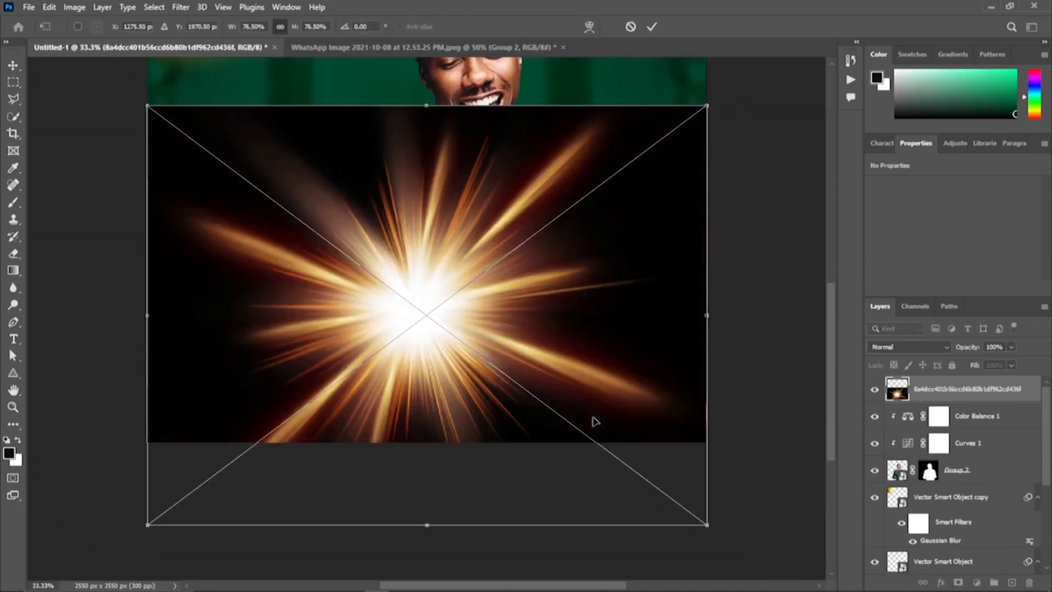
left_click_drag(427, 475, 476, 342)
key("Return")
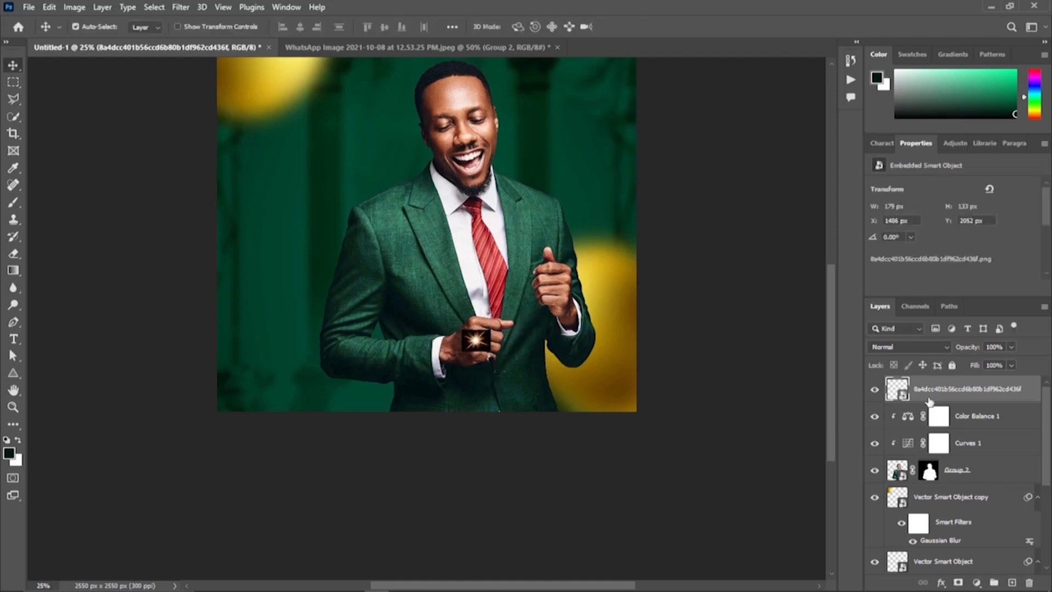
left_click(899, 347)
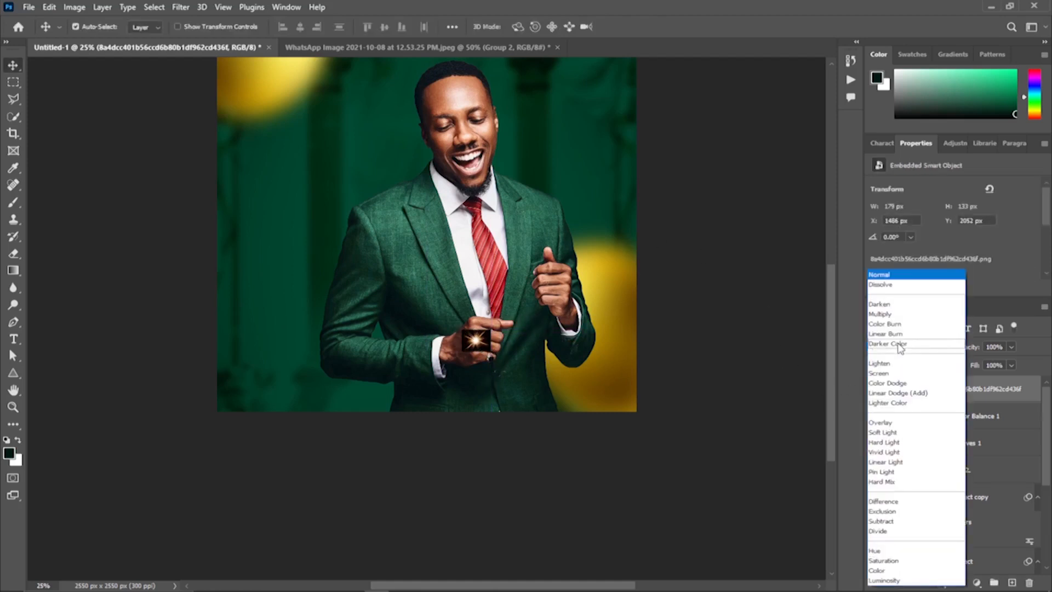
left_click(878, 373)
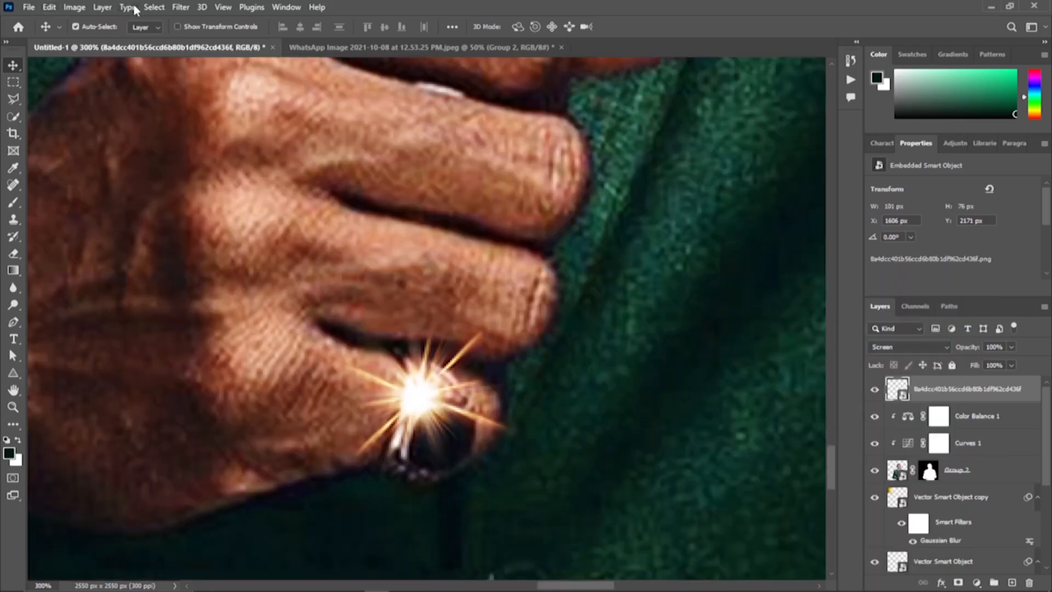
Apply a slight Gaussian Blur to the light burst and nudge it onto the man's ring.
left_click(180, 7)
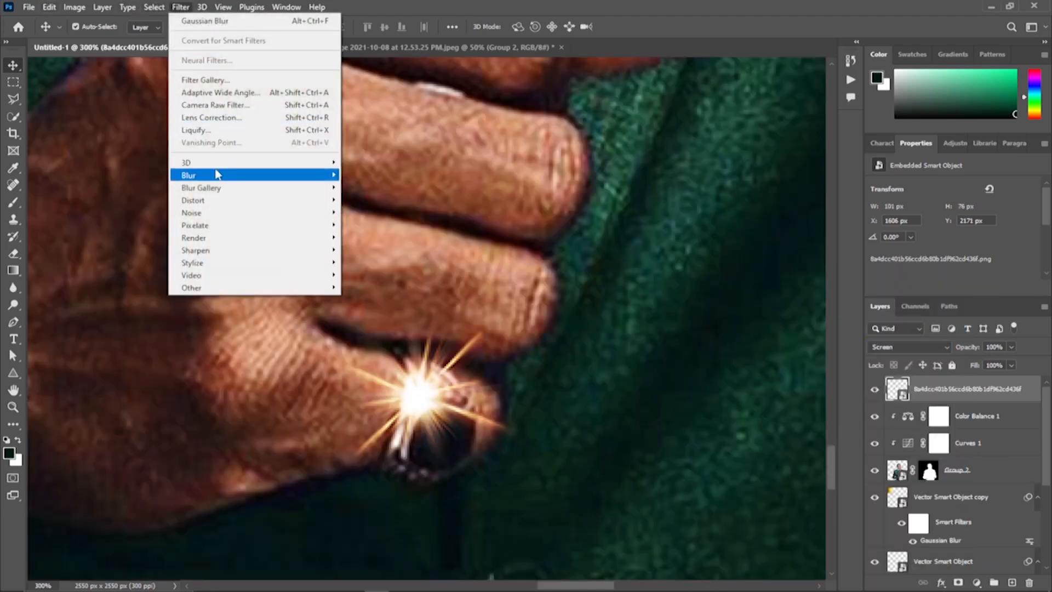
mouse_move(220, 175)
left_click(377, 225)
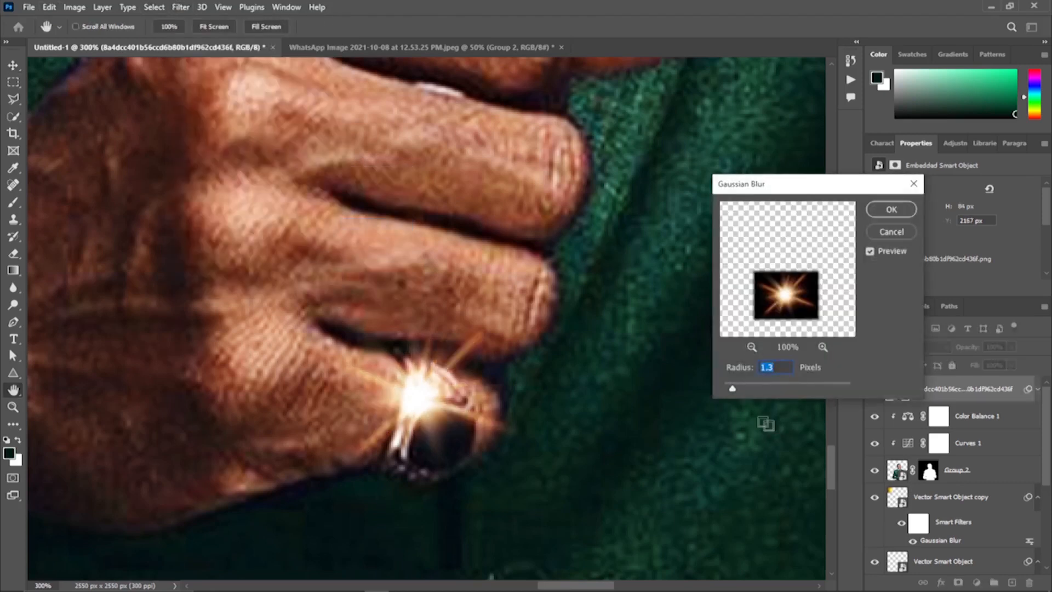
key("Down")
key("Return")
left_click_drag(418, 404, 423, 412)
key("ctrl+minus")
key("ctrl+minus")
key("ctrl+minus")
key("ctrl+minus")
key("ctrl+minus")
key("ctrl+minus")
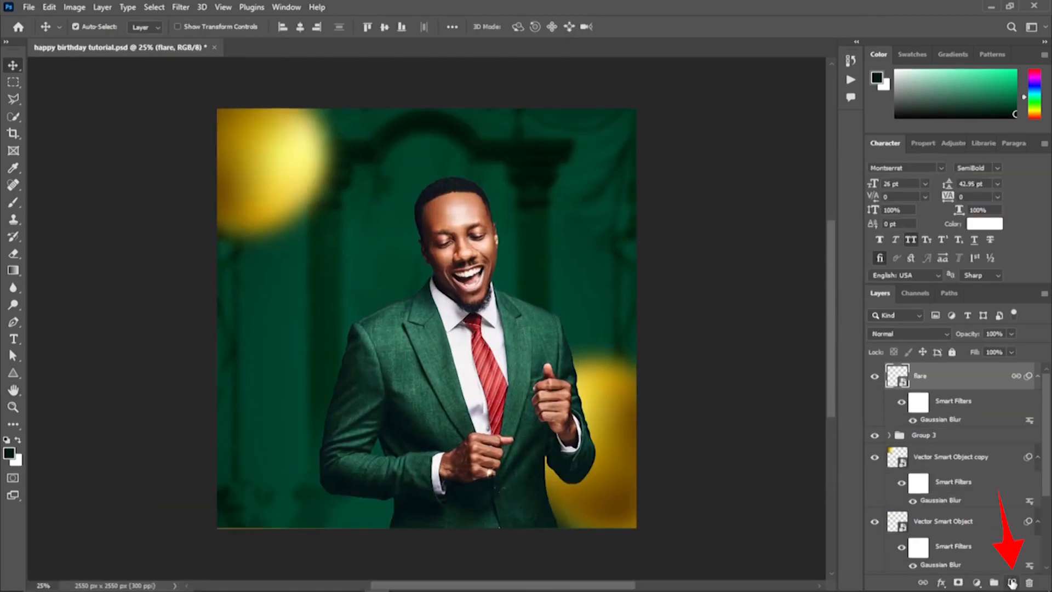
Add a new empty layer above the flare and choose a saturated orange with hue 28° for the Brush tool.
left_click(1012, 582)
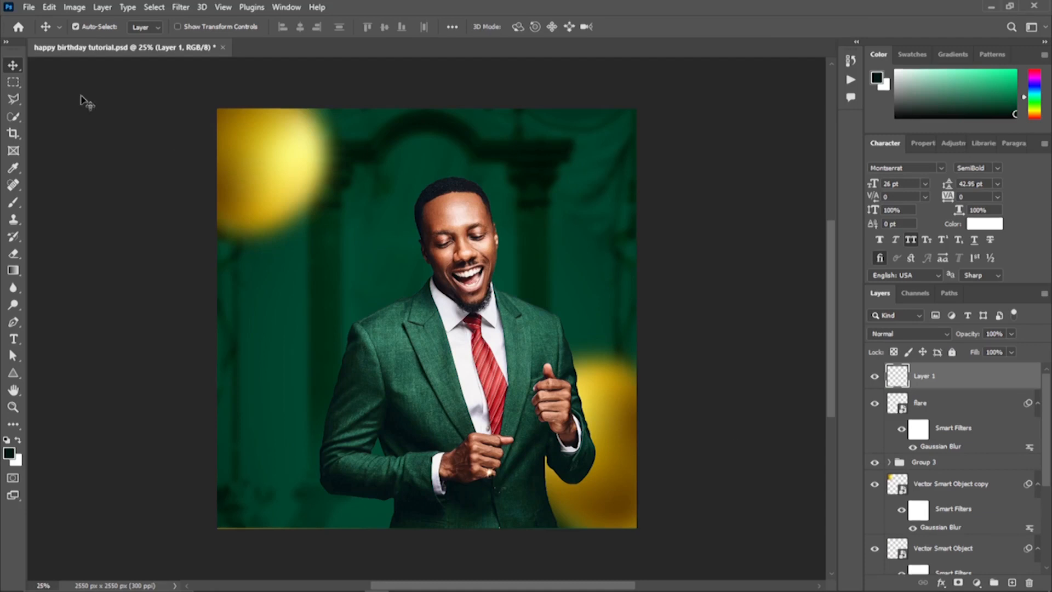
left_click(13, 202)
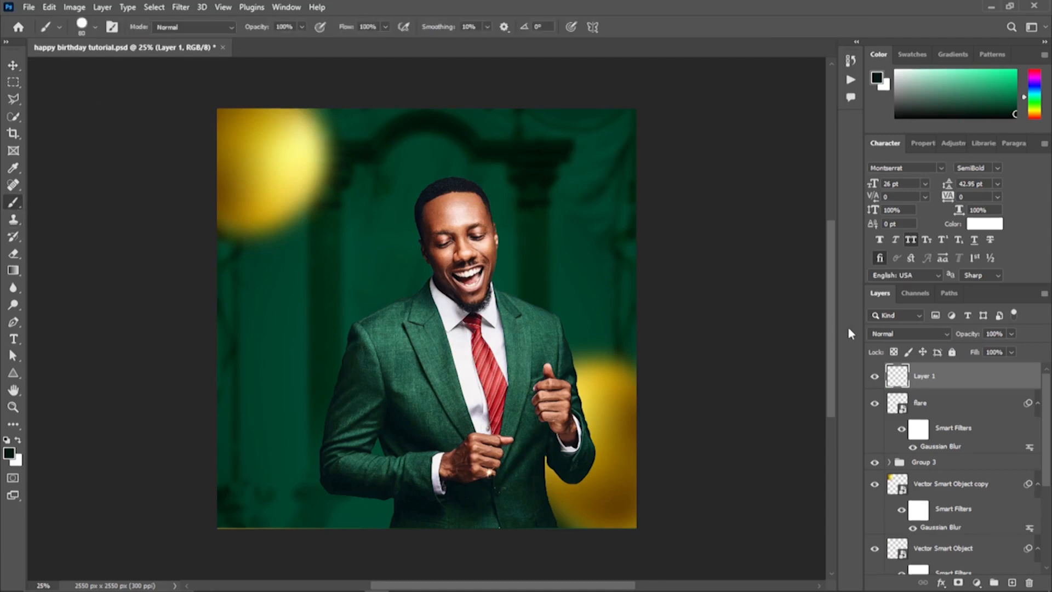
left_click(985, 223)
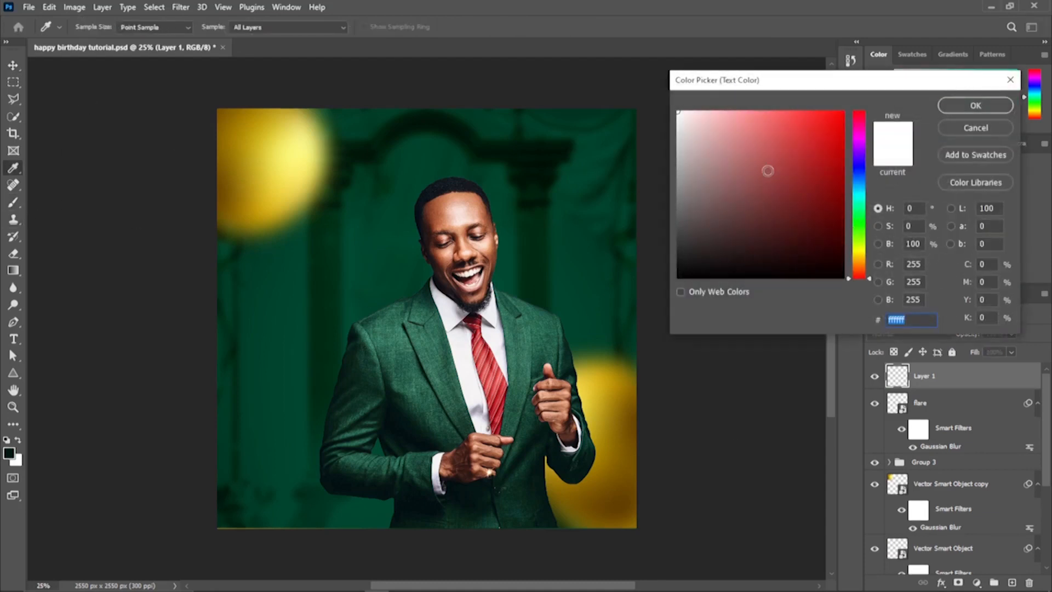
left_click(860, 261)
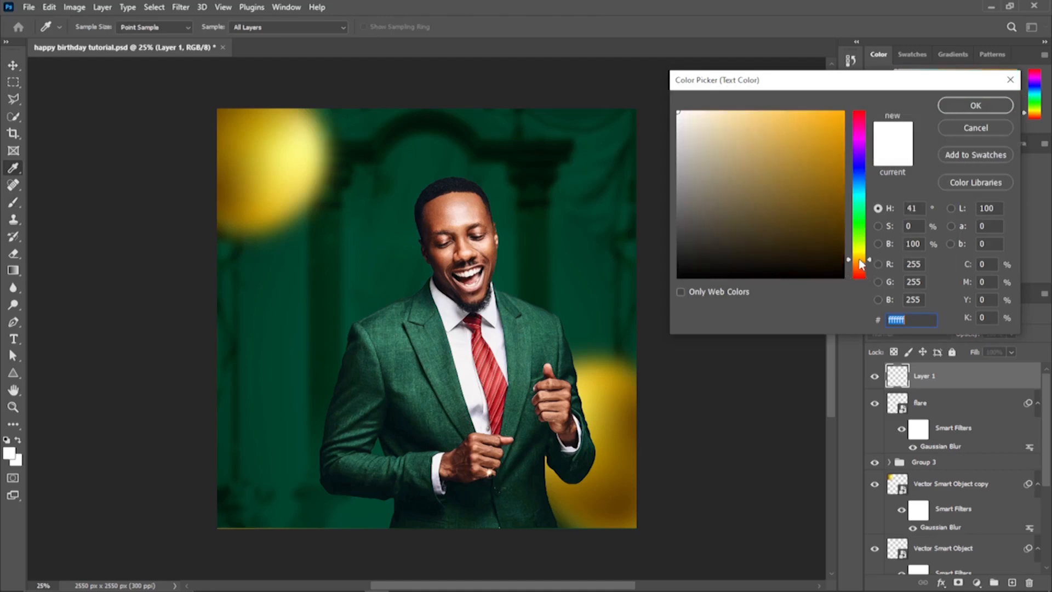
left_click_drag(861, 262, 861, 269)
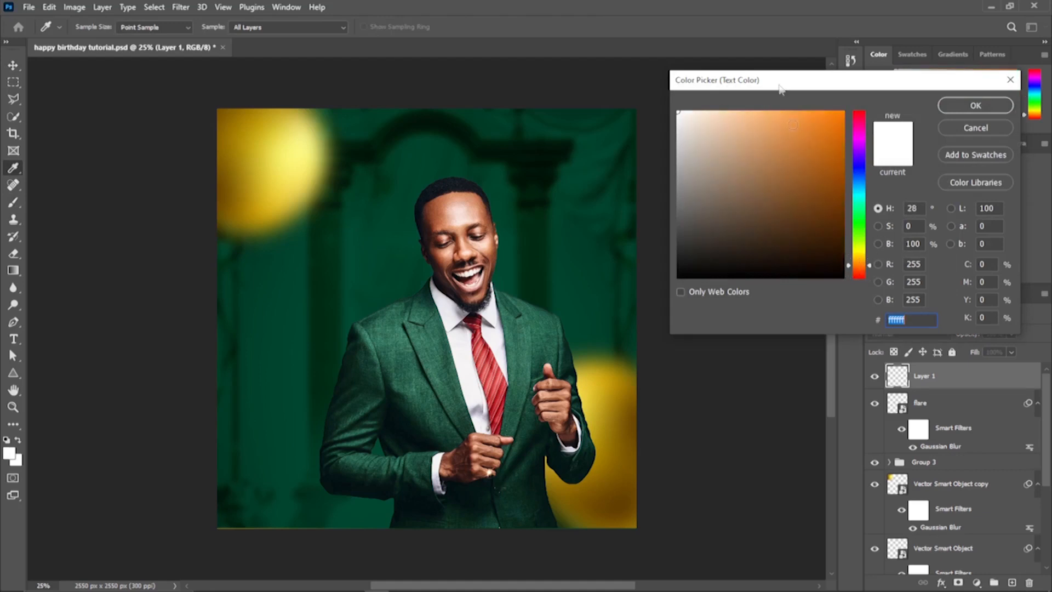
left_click(824, 114)
key("Return")
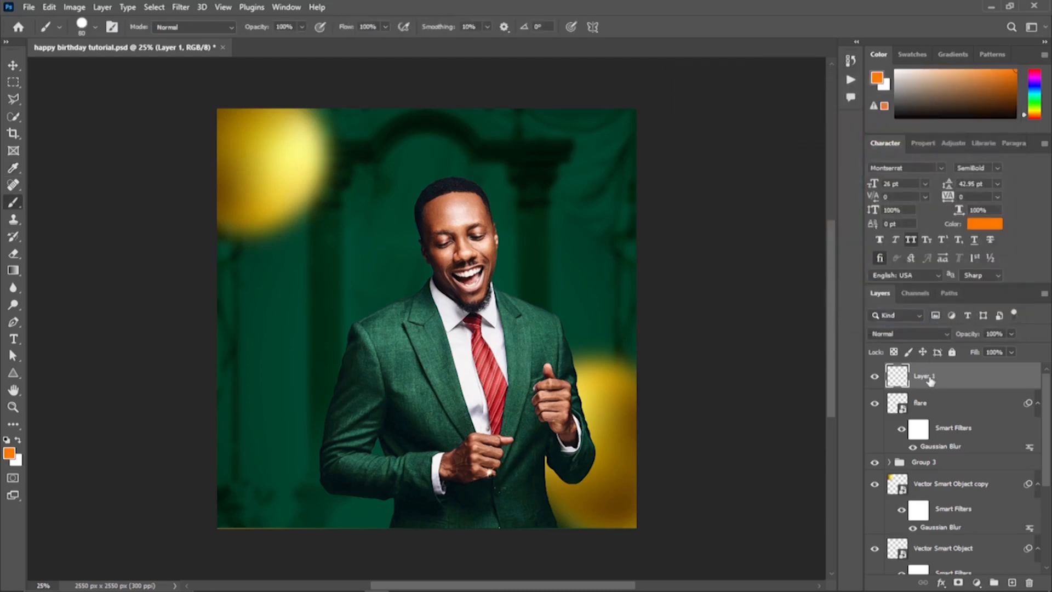
Set the new layer's blend mode to Screen and rename it light flare.
left_click(906, 334)
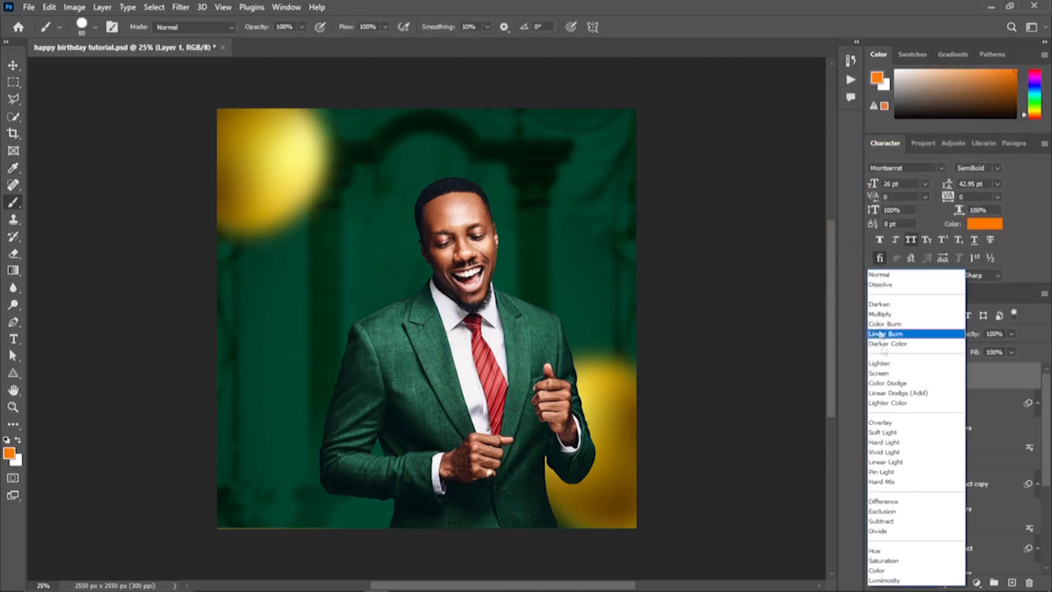
left_click(880, 374)
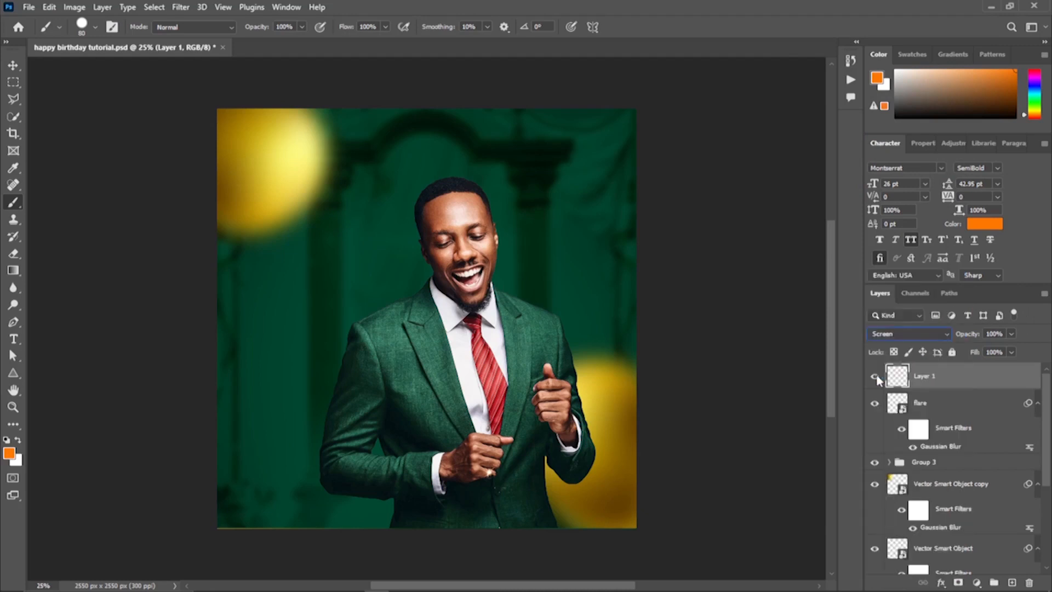
double_click(925, 378)
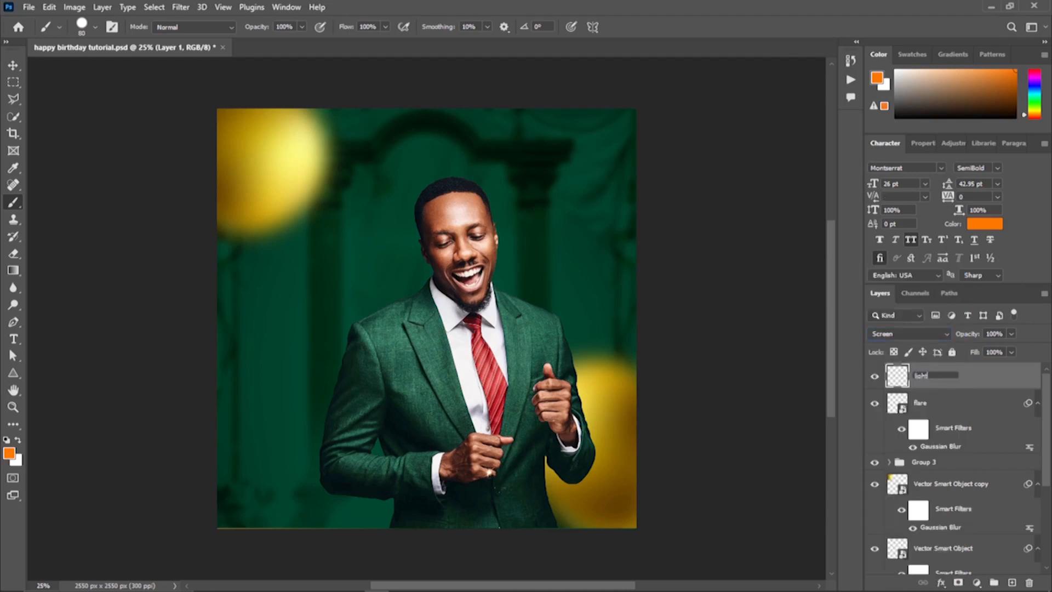
key("Return")
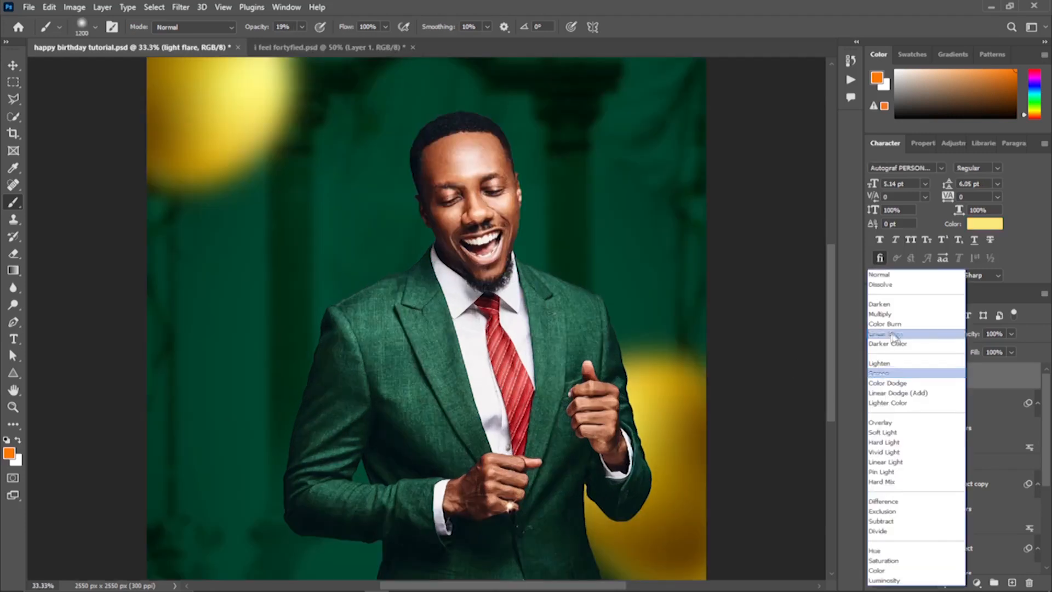
left_click(880, 374)
Paint a soft orange glow around the man's shoulder and neck at 16% brush opacity, starting with a 1200 px brush.
left_click_drag(258, 26, 255, 43)
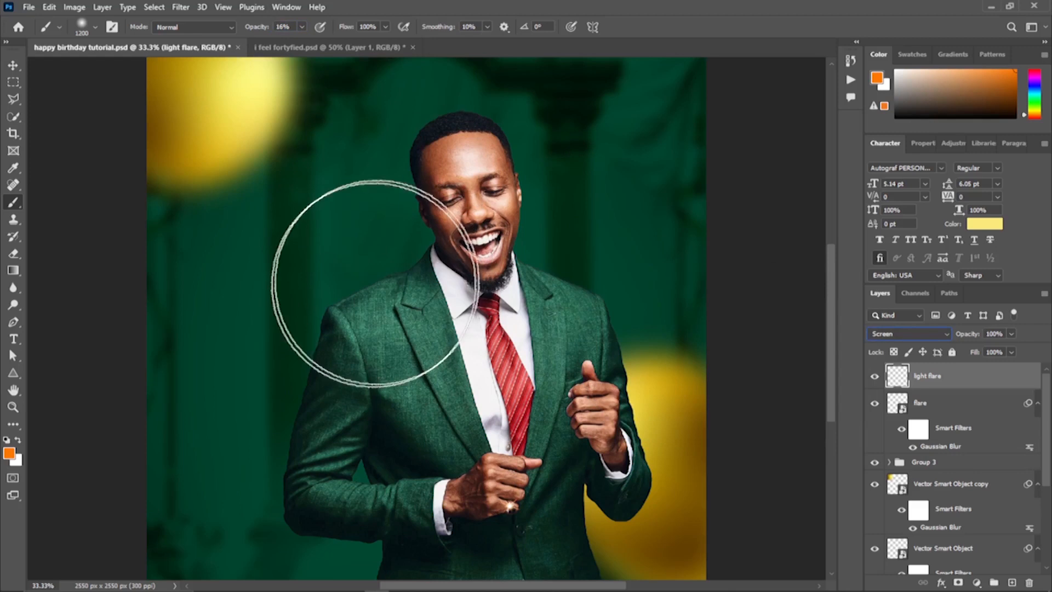
left_click(381, 274)
key("bracketleft")
key("bracketleft")
key("bracketleft")
key("bracketleft")
key("bracketleft")
key("bracketleft")
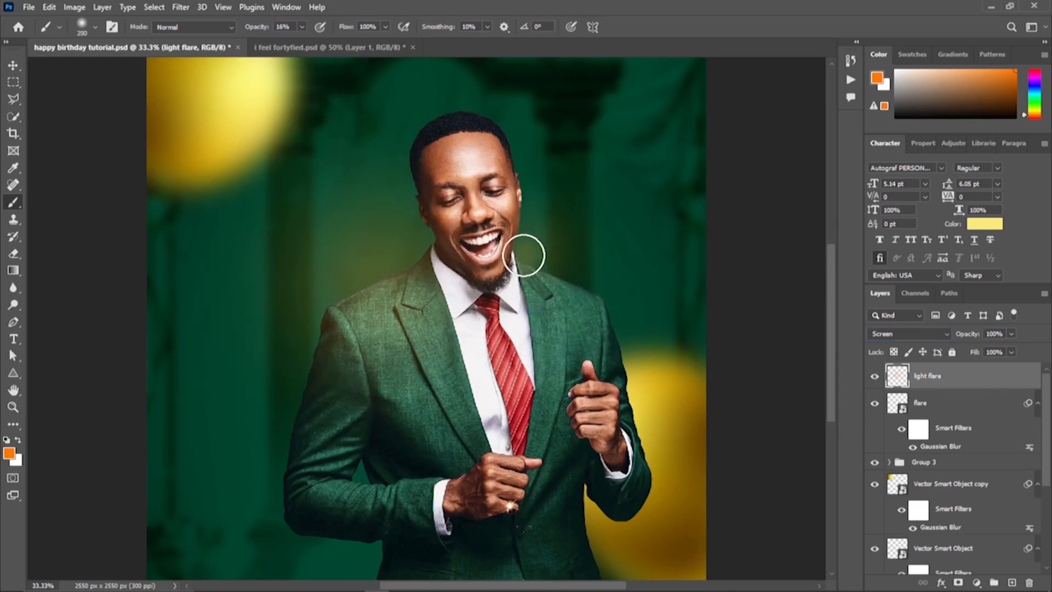
key("bracketright")
Build up a fainter orange glow around the man at 7% brush opacity, varying the brush size up to 1500 px.
left_click_drag(259, 27, 250, 30)
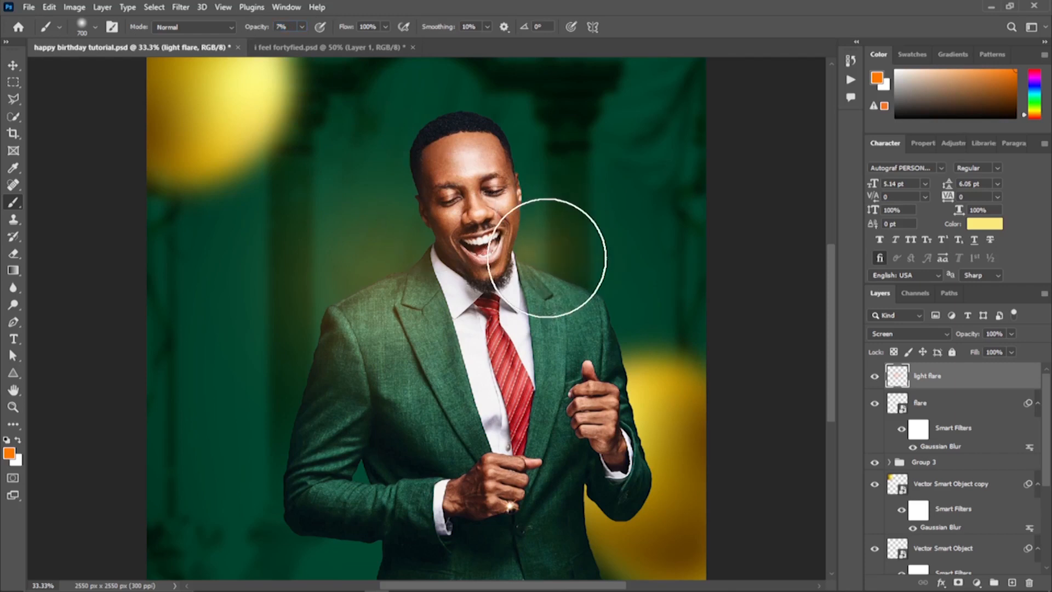
key("bracketright")
key("bracketright")
key("bracketright")
key("bracketright")
key("bracketright")
key("bracketleft")
key("bracketleft")
key("bracketleft")
key("bracketleft")
key("bracketleft")
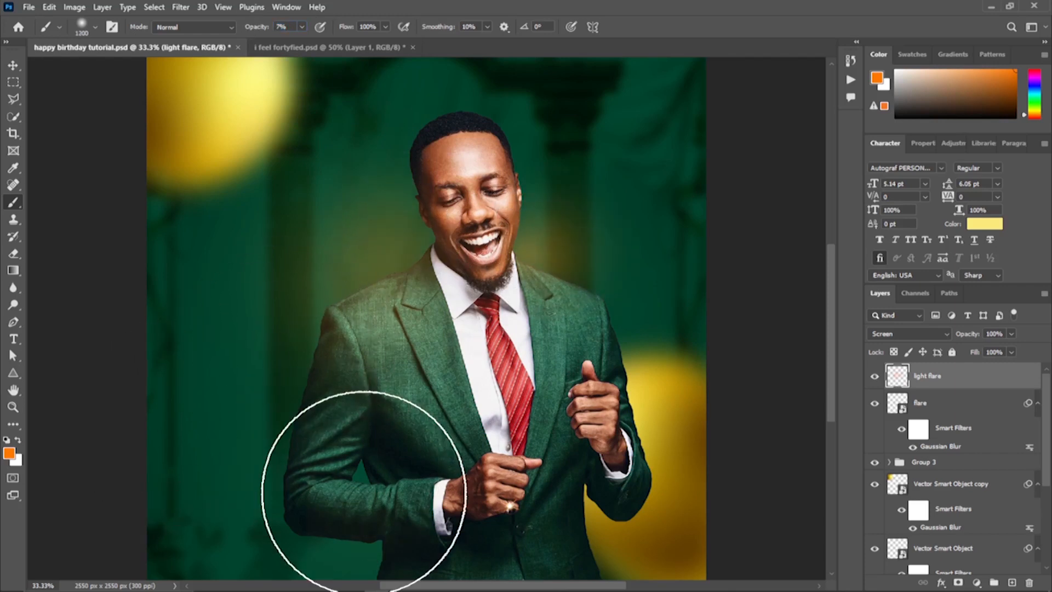
key("ctrl+minus")
key("bracketright")
key("bracketright")
key("bracketright")
key("bracketright")
key("bracketright")
key("bracketright")
key("bracketright")
key("bracketright")
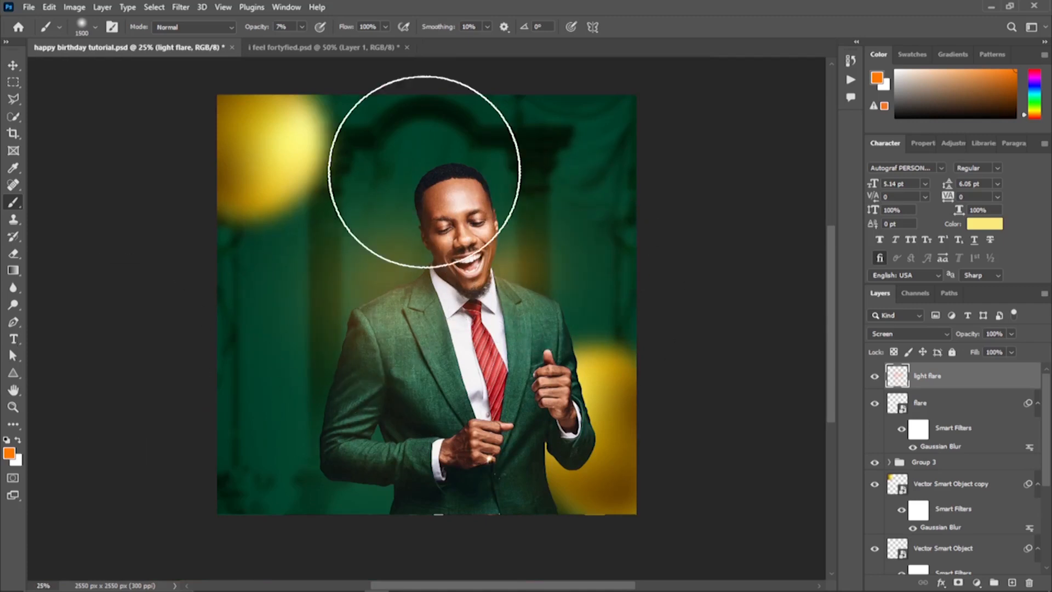
Add a new layer directly beneath the man's Group 3 and set its blend mode to Screen.
left_click(926, 462)
left_click(926, 485)
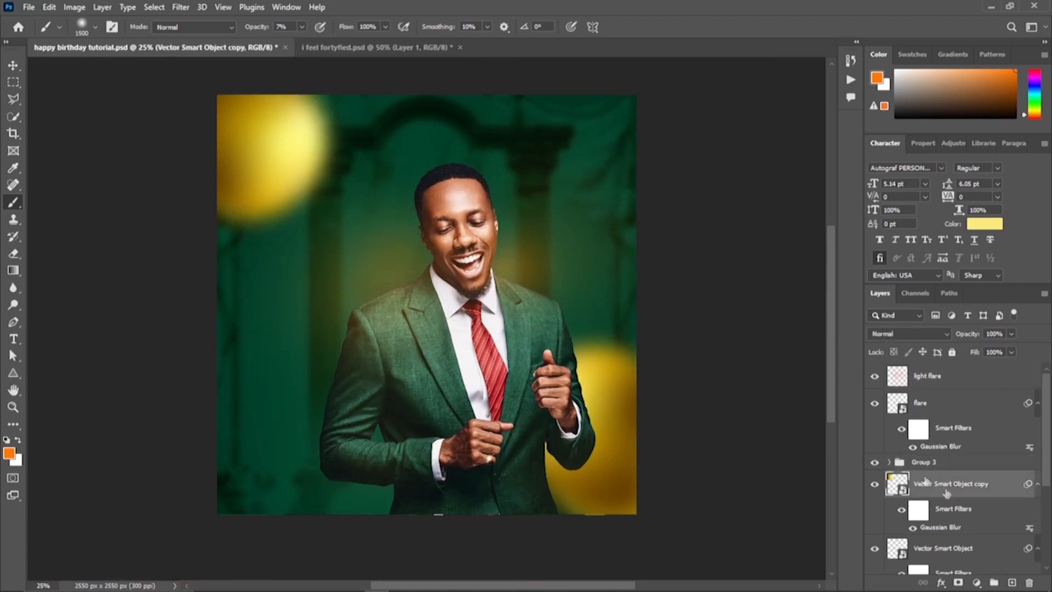
left_click(1013, 582)
left_click(883, 336)
left_click(880, 376)
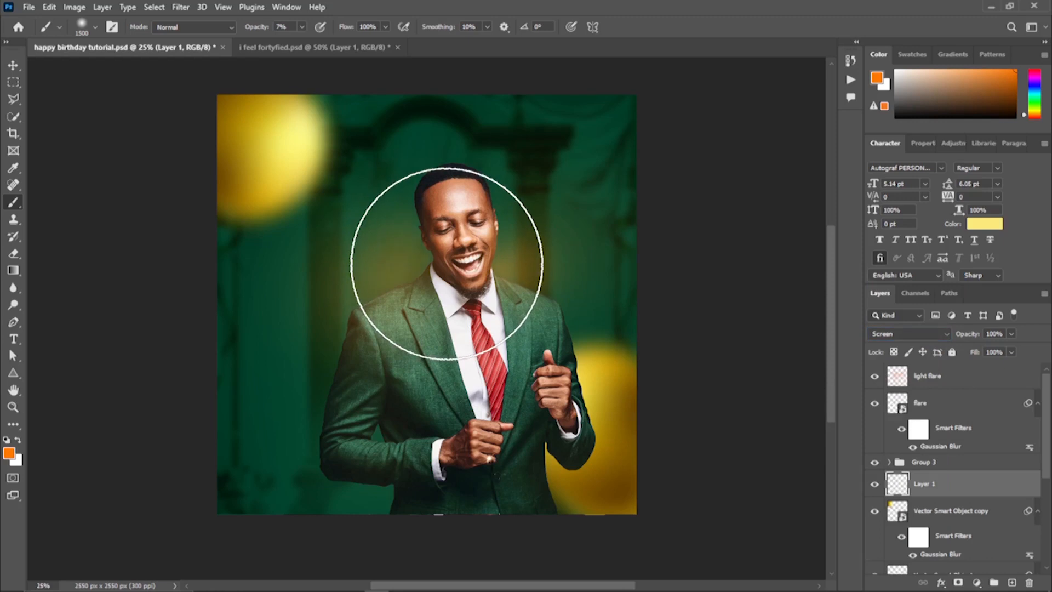
Paint a soft orange glow behind the man with Group 3 temporarily hidden, and name the layer back light source.
left_click(875, 462)
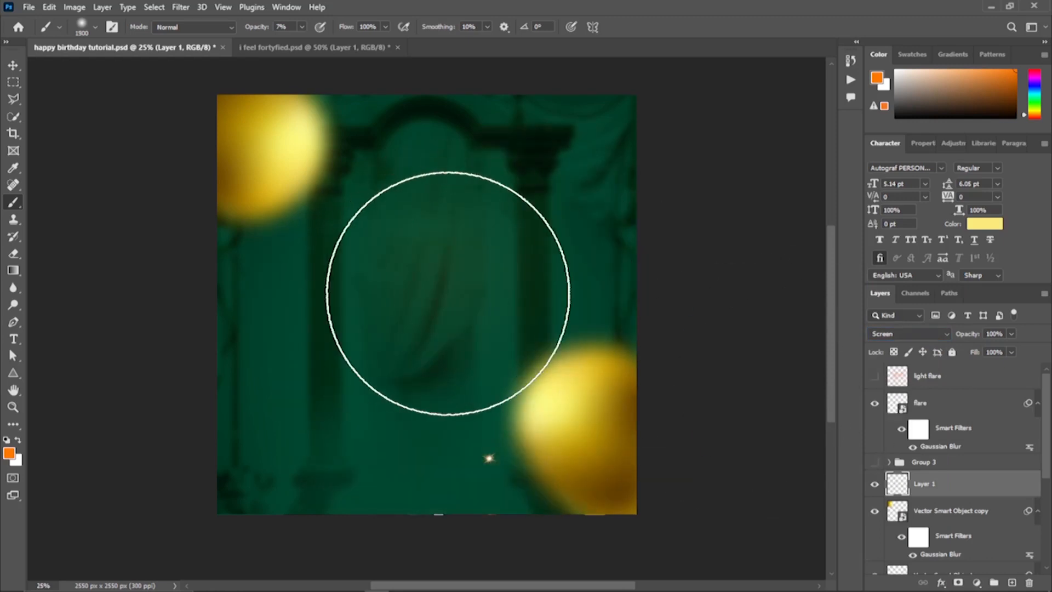
left_click(446, 329)
left_click(876, 462)
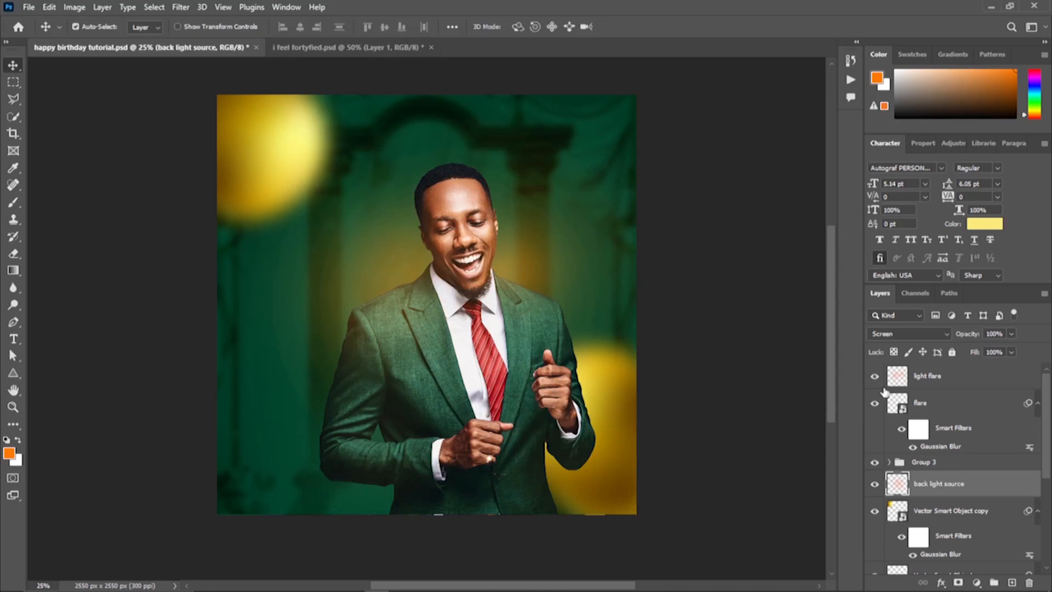
Add the yellow text Birth Day on two lines above the light flare layer, choosing a decorative serif font and adjusting size and leading.
key("t")
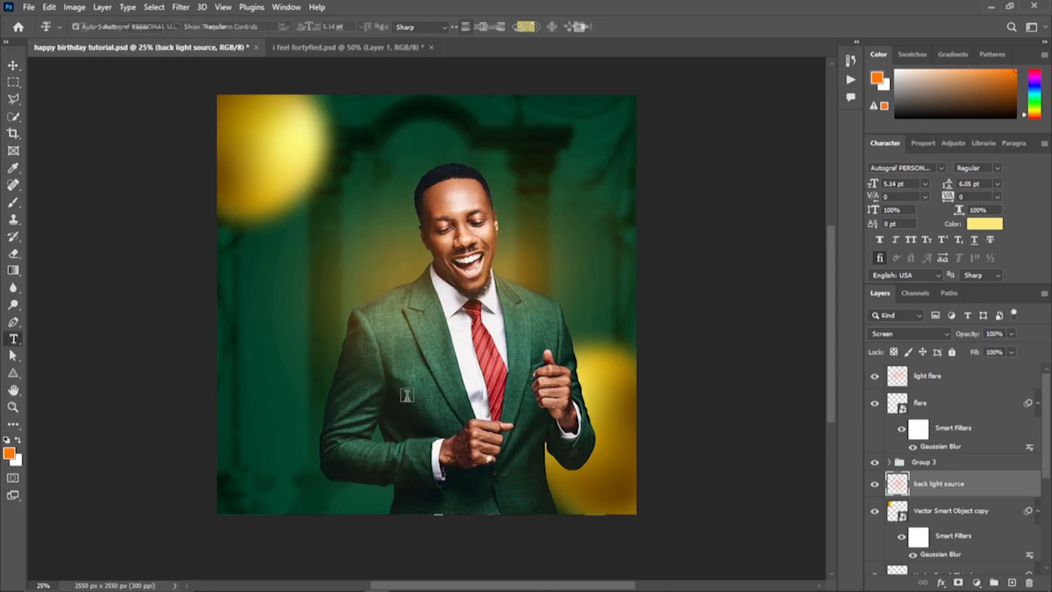
left_click(926, 376)
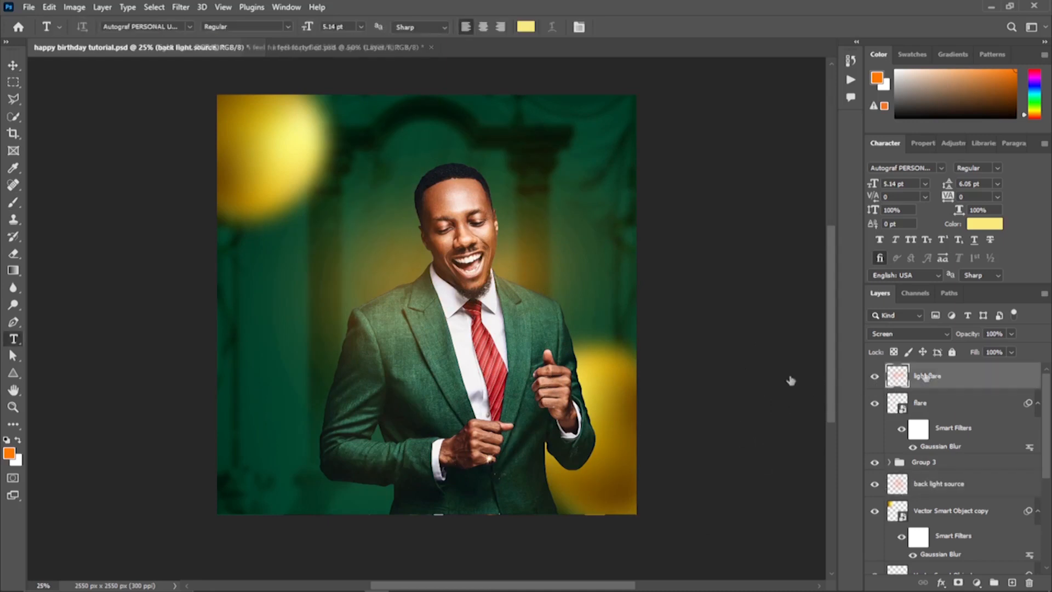
left_click(251, 421)
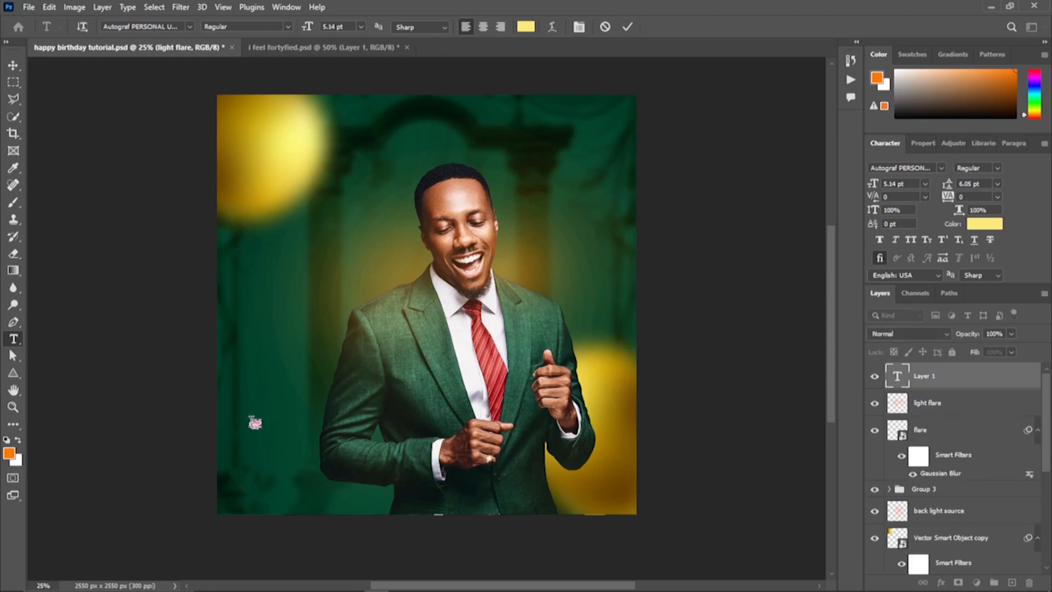
left_click(941, 168)
scroll(926, 329, "down", 15)
left_click(910, 383)
mouse_move(873, 184)
left_mouse_down()
mouse_move(978, 185)
mouse_move(884, 183)
left_mouse_up()
left_click_drag(950, 185, 958, 184)
key("ctrl+Return")
Move the Birth Day text to the flyer's lower-left area and scale it down beside the man's arm.
key("v")
left_click_drag(395, 433, 363, 399)
key("ctrl+t")
left_click_drag(218, 337, 239, 353)
left_click_drag(300, 372, 293, 372)
key("Return")
Add a separate text layer reading Happy above the Birth Day text.
key("t")
left_click(264, 331)
type("Happy")
left_click(627, 27)
Format the Happy text as white all-caps Montserrat Regular and reduce its font size.
left_click(941, 168)
left_click(897, 255)
left_click(911, 239)
left_click(985, 224)
left_click_drag(712, 134, 614, 60)
left_click(975, 105)
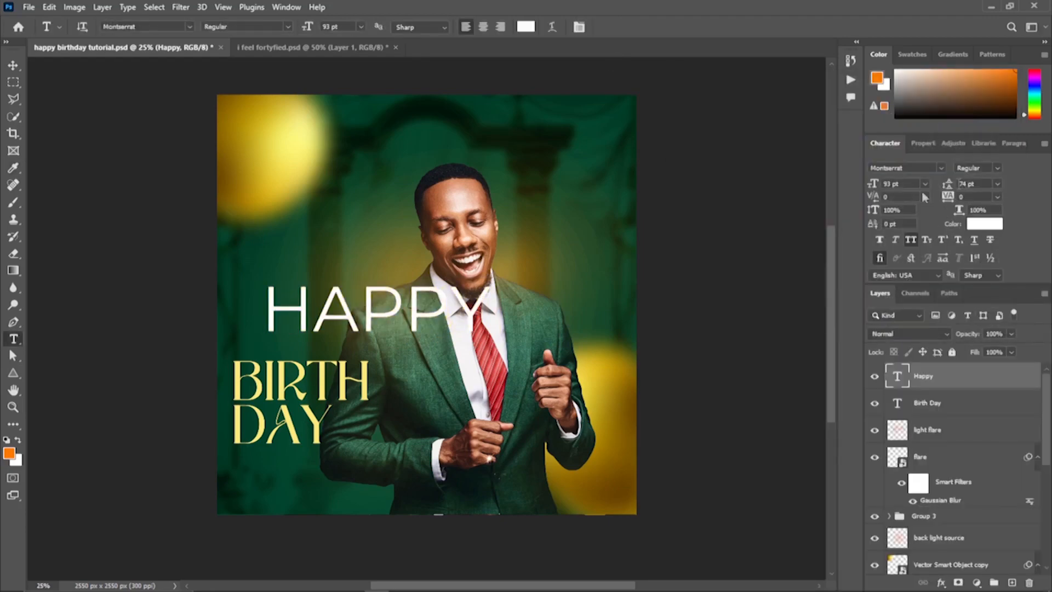
left_click_drag(874, 183, 843, 183)
key("v")
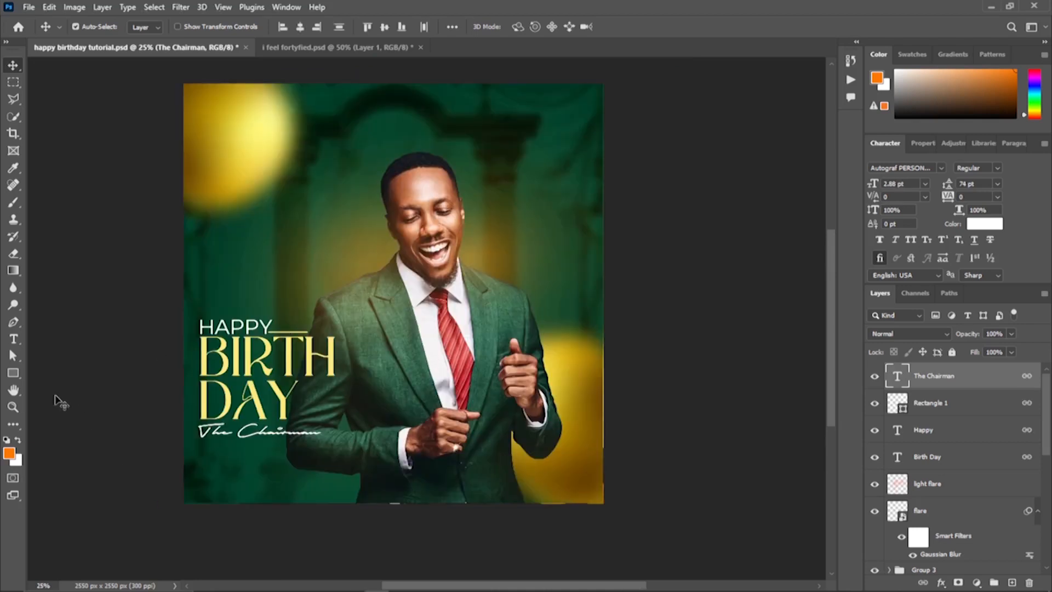
Draw an orange rectangle about 880 by 638 px over the man's lower torso and slightly round its corners.
left_click(14, 375)
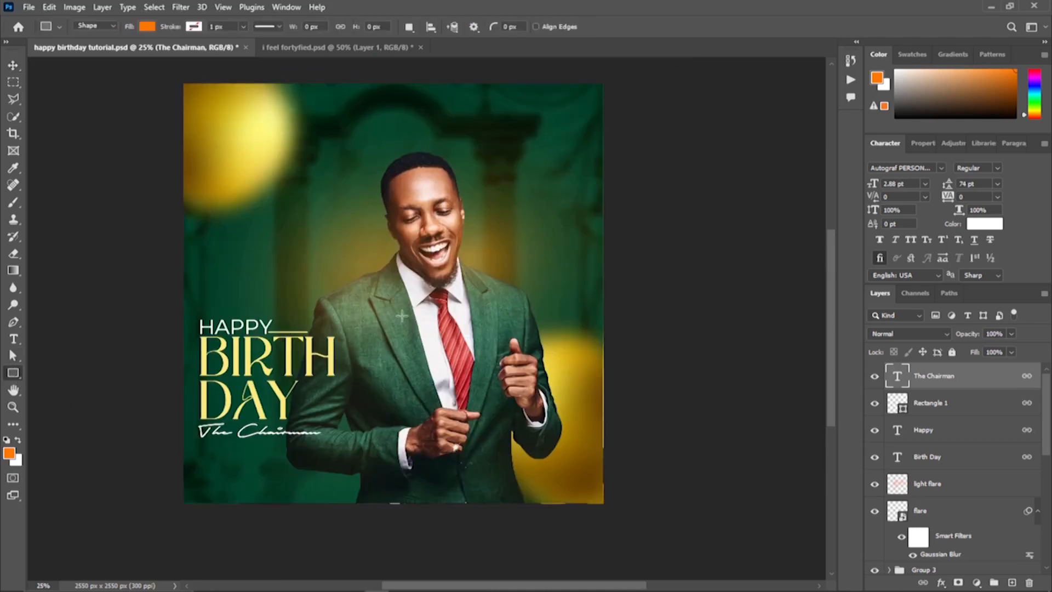
left_click_drag(411, 333, 556, 438)
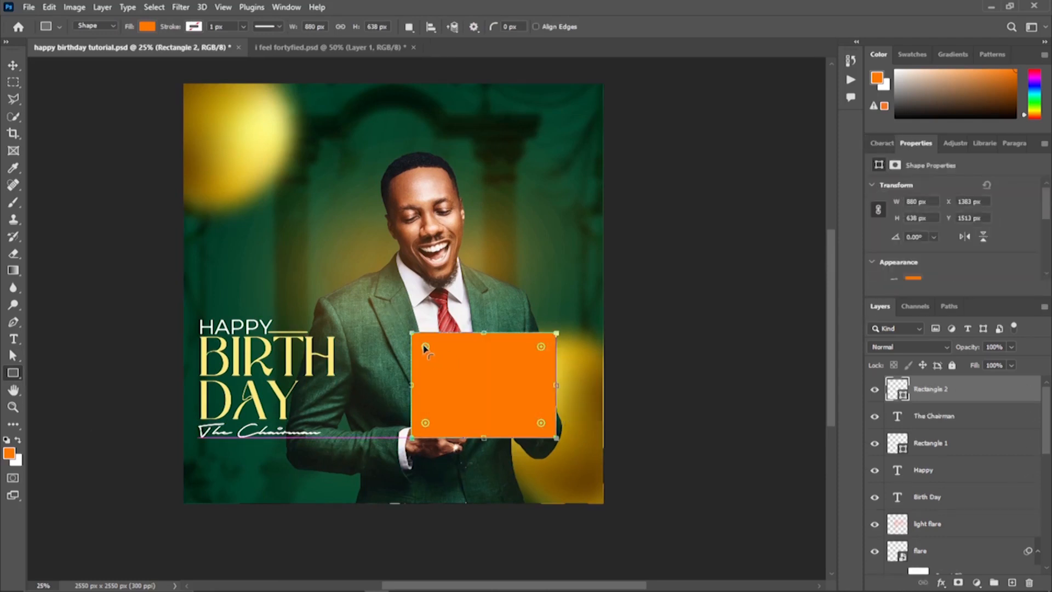
left_click_drag(425, 347, 420, 344)
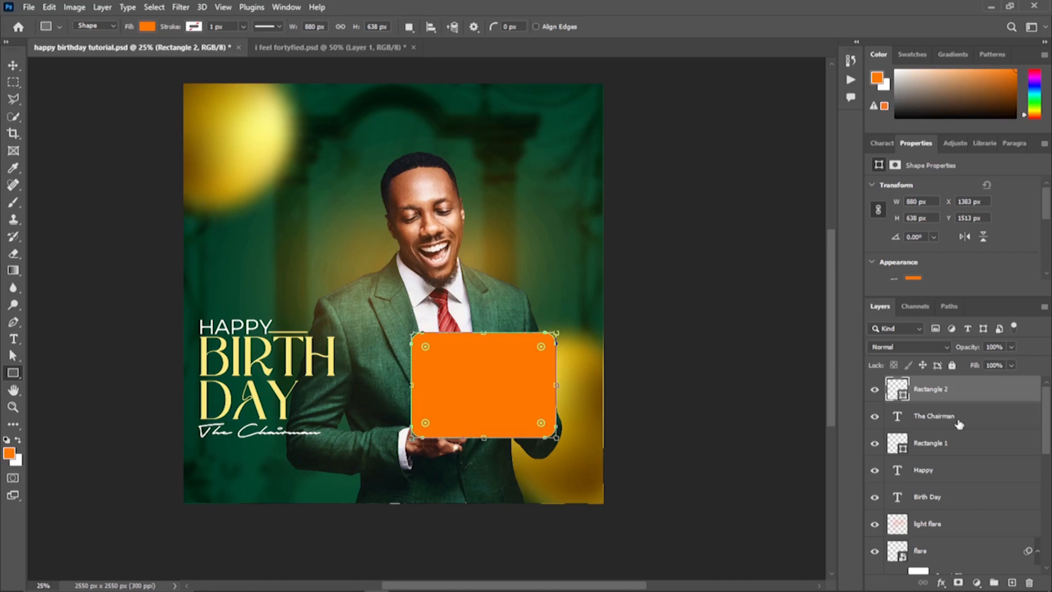
Draw a small triangular speech-bubble tail below the orange rectangle with the Pen tool, adjust its anchor point, and turn the path into a shape.
key("alt+bracketleft")
key("p")
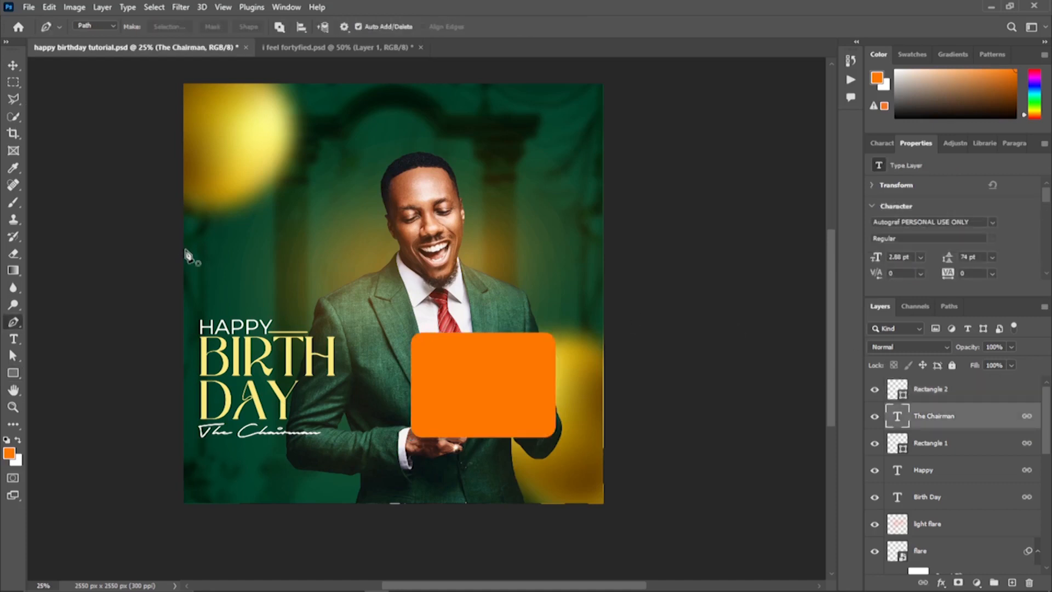
left_click(505, 437)
left_click(527, 459)
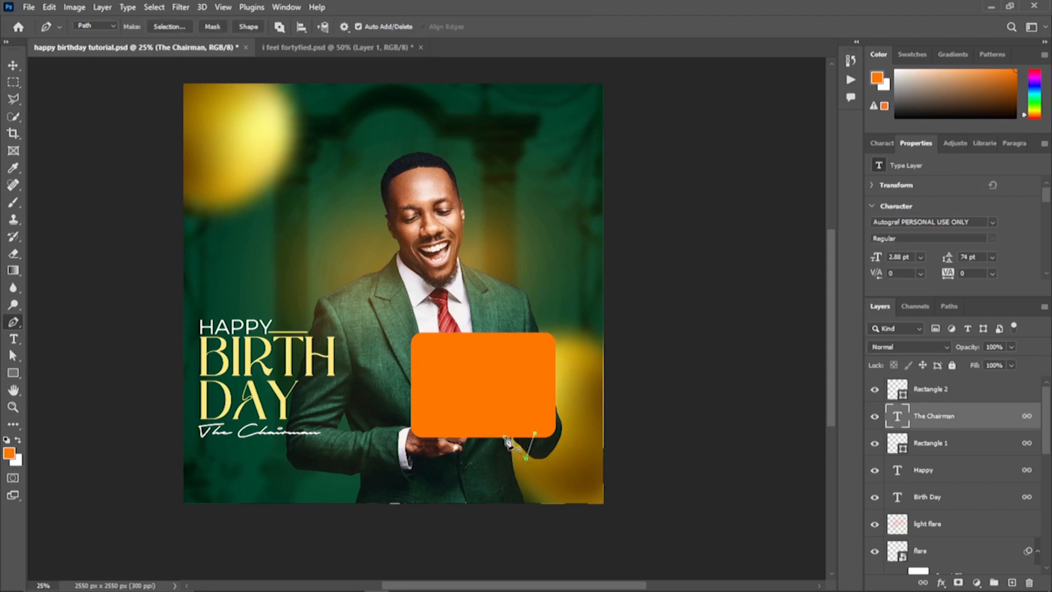
key("a")
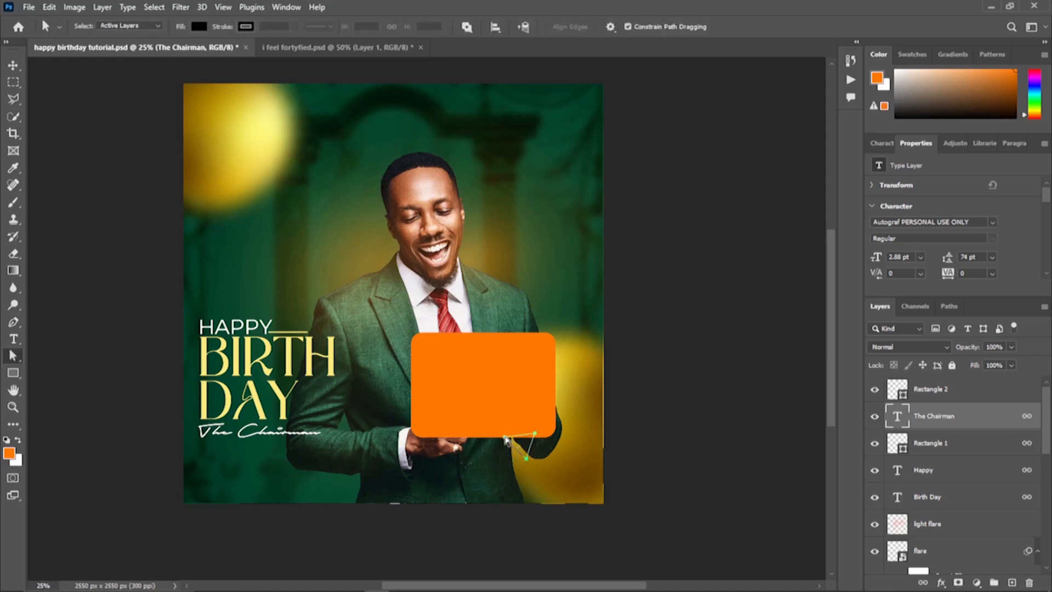
left_click_drag(505, 438, 503, 434)
key("p")
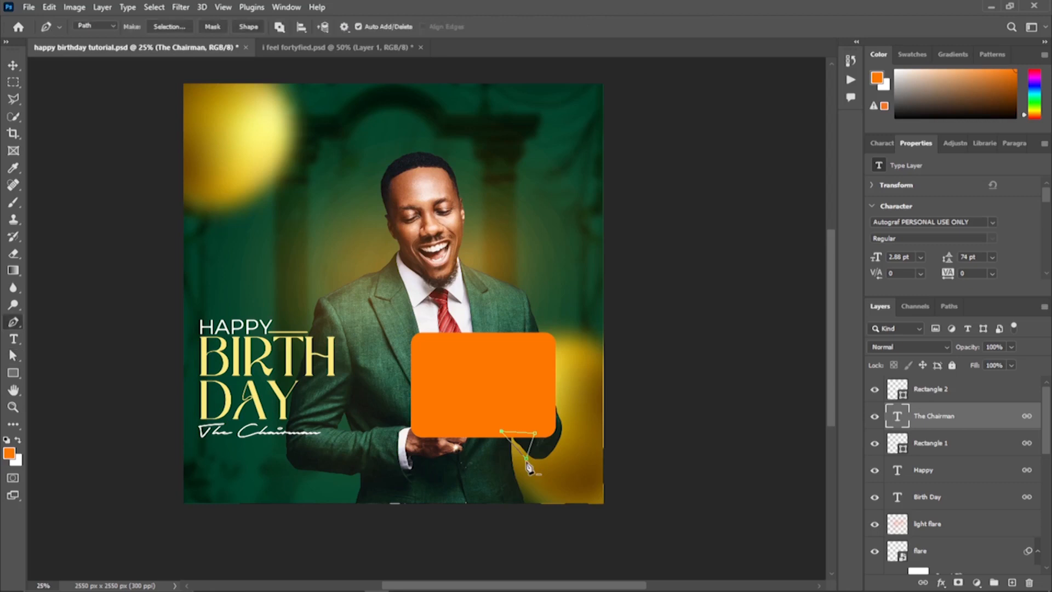
left_click(239, 27)
key("a")
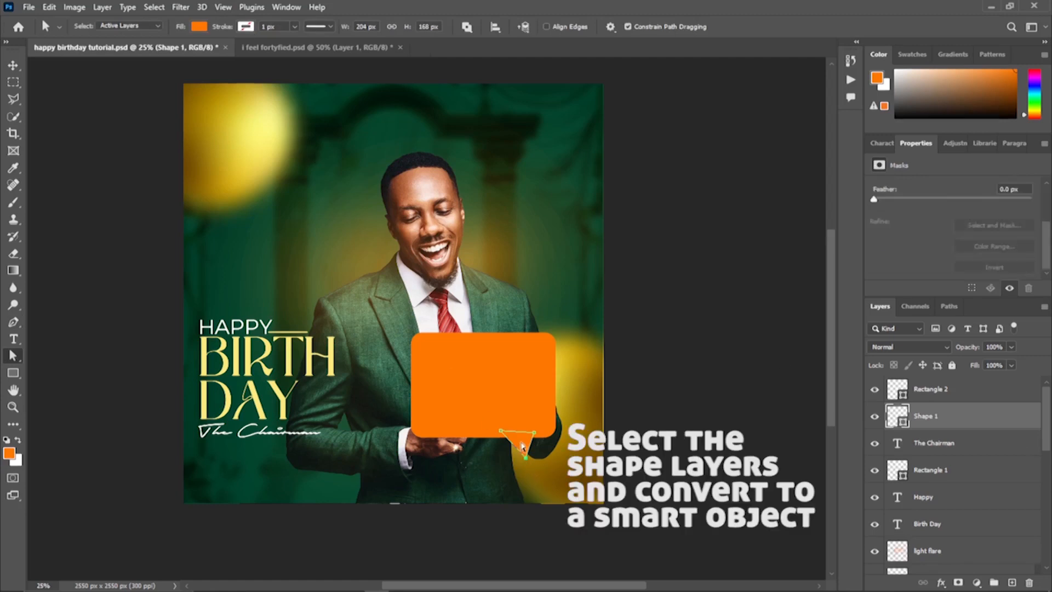
Convert the orange rectangle and its tail together into one smart object and reposition the resulting speech bubble.
key("v")
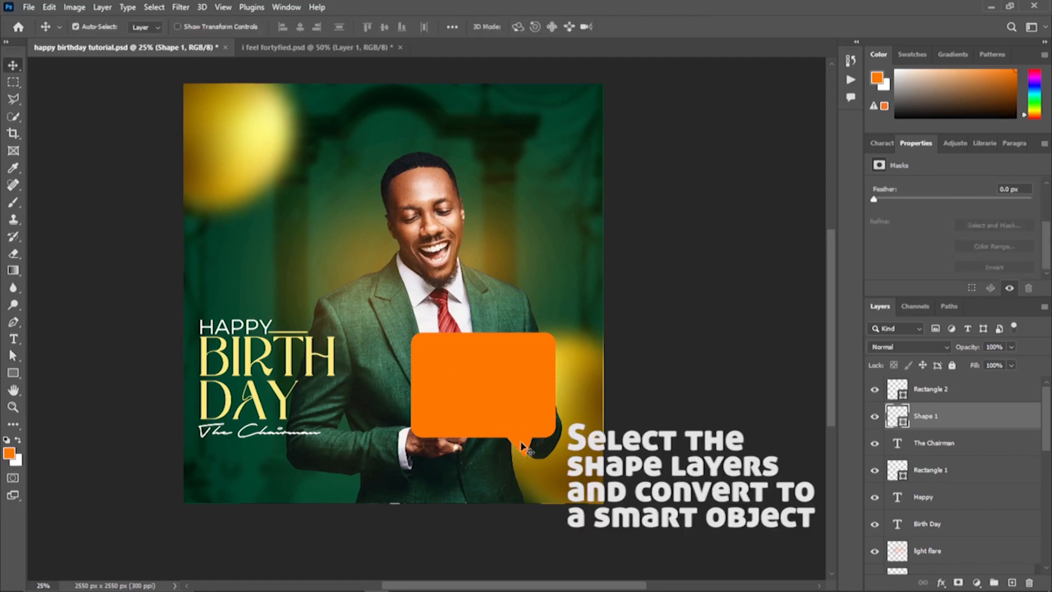
left_click(515, 359, "shift")
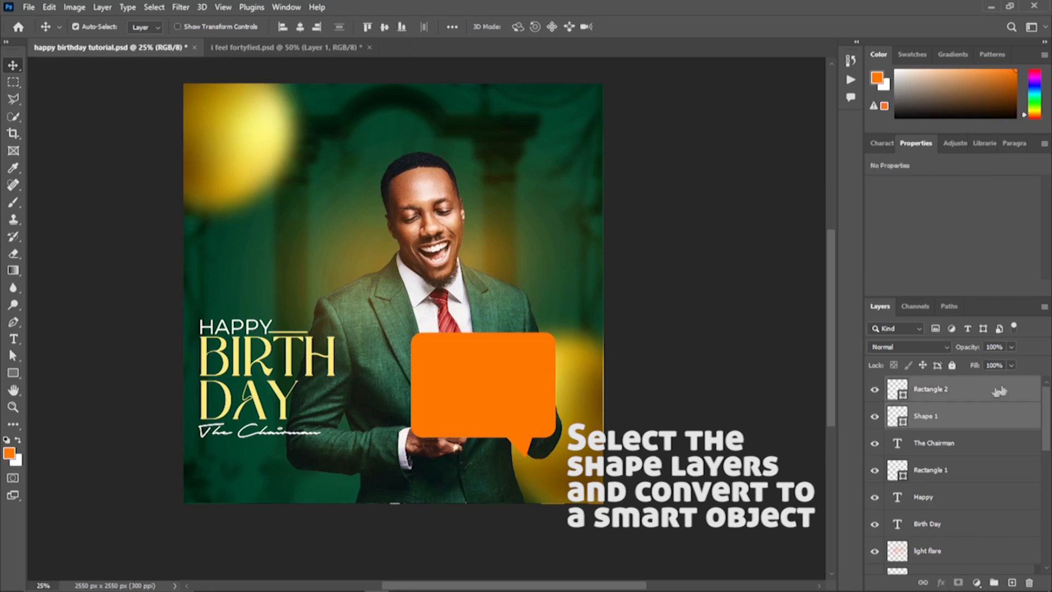
right_click(982, 399)
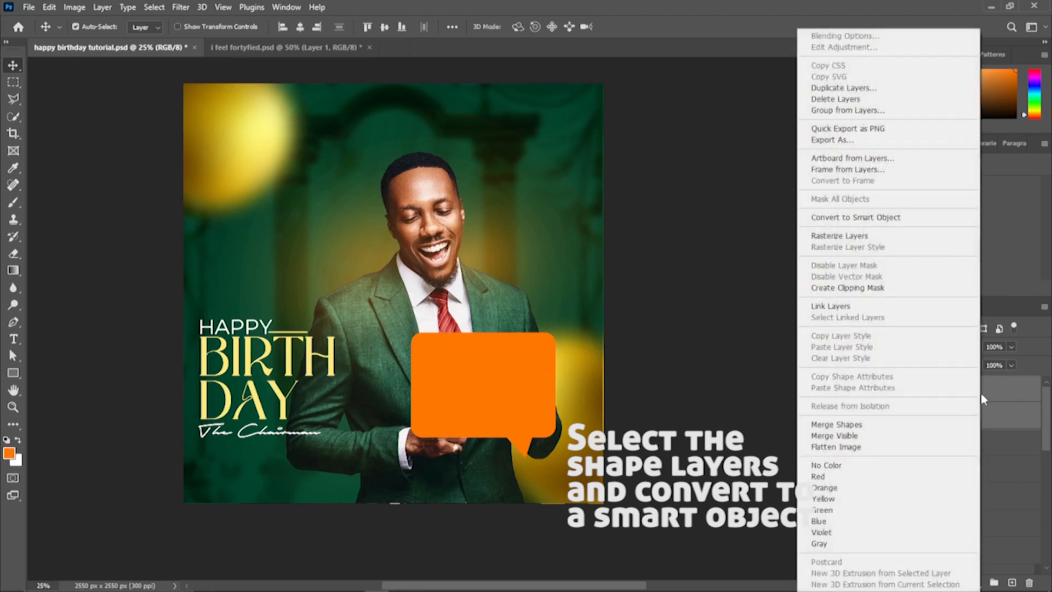
left_click(855, 218)
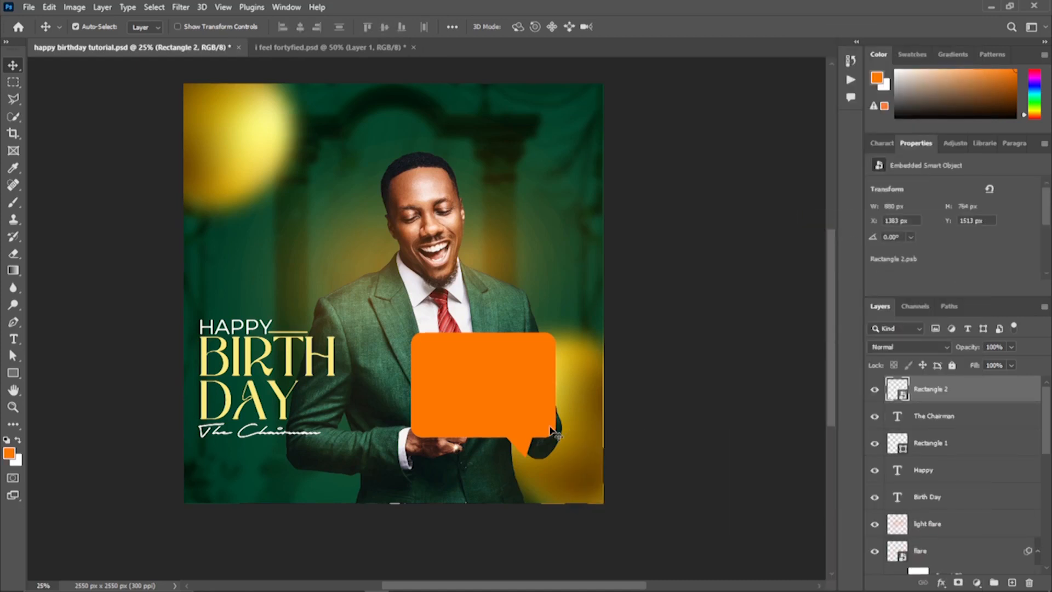
left_click_drag(525, 423, 527, 458)
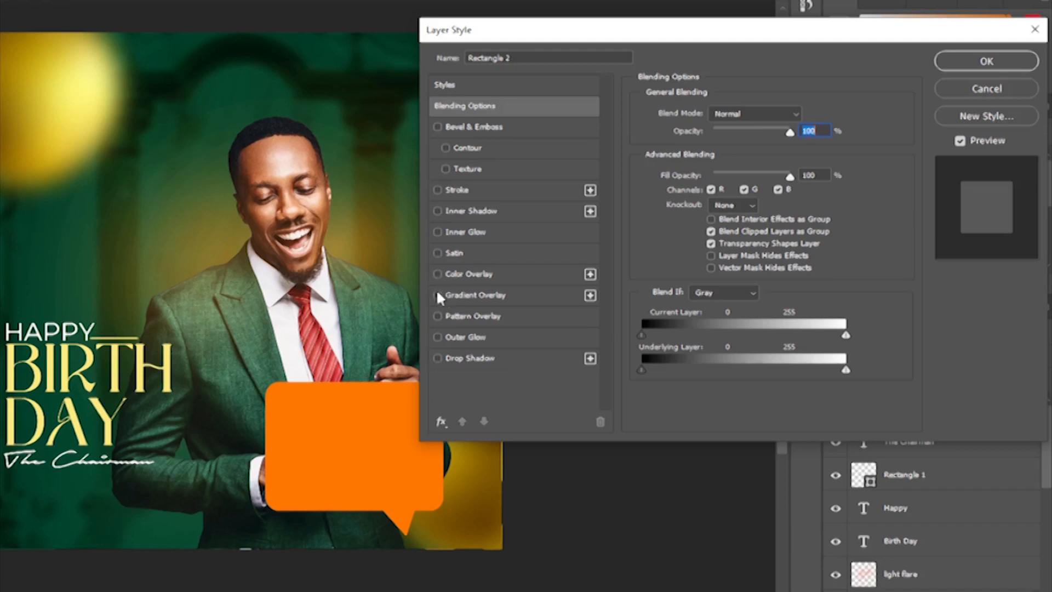
Add an Inner Glow to the speech bubble in a brighter gold colour, with 41% opacity and a size of 70 px.
left_click(438, 232)
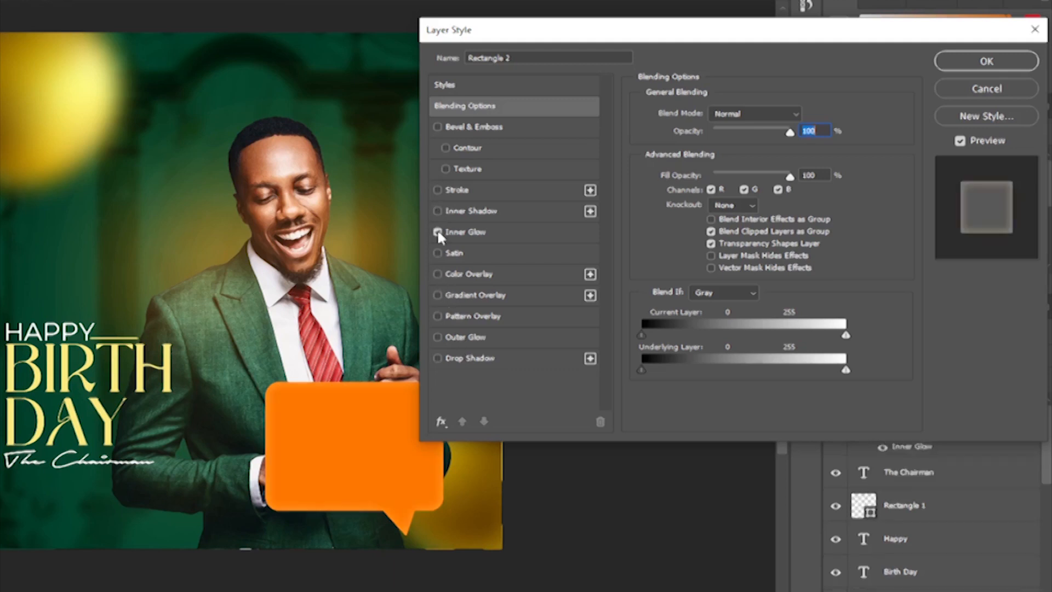
left_click(483, 232)
left_click(678, 170)
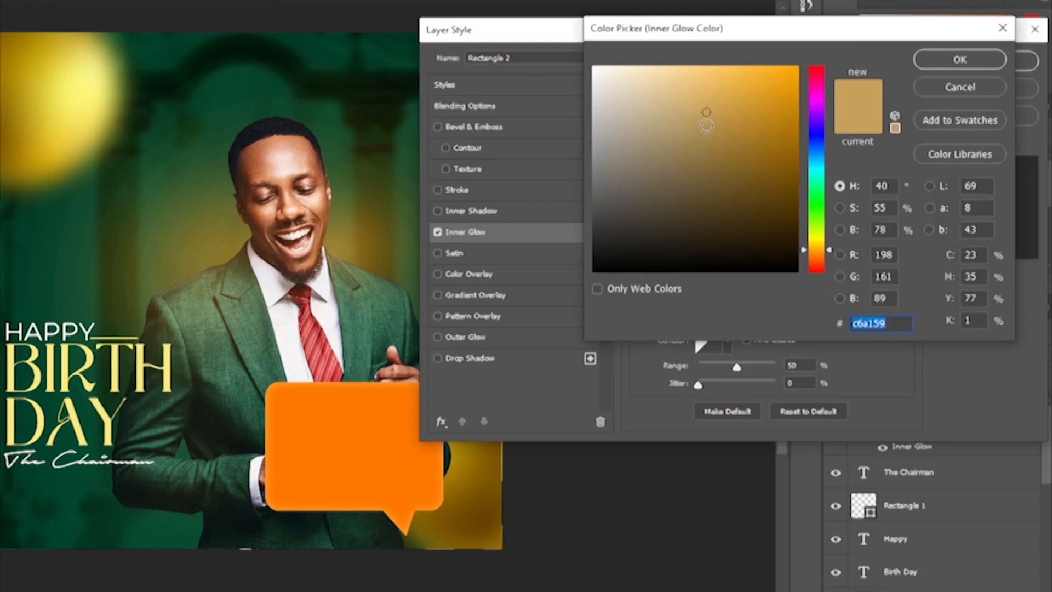
left_click(715, 91)
left_click(960, 59)
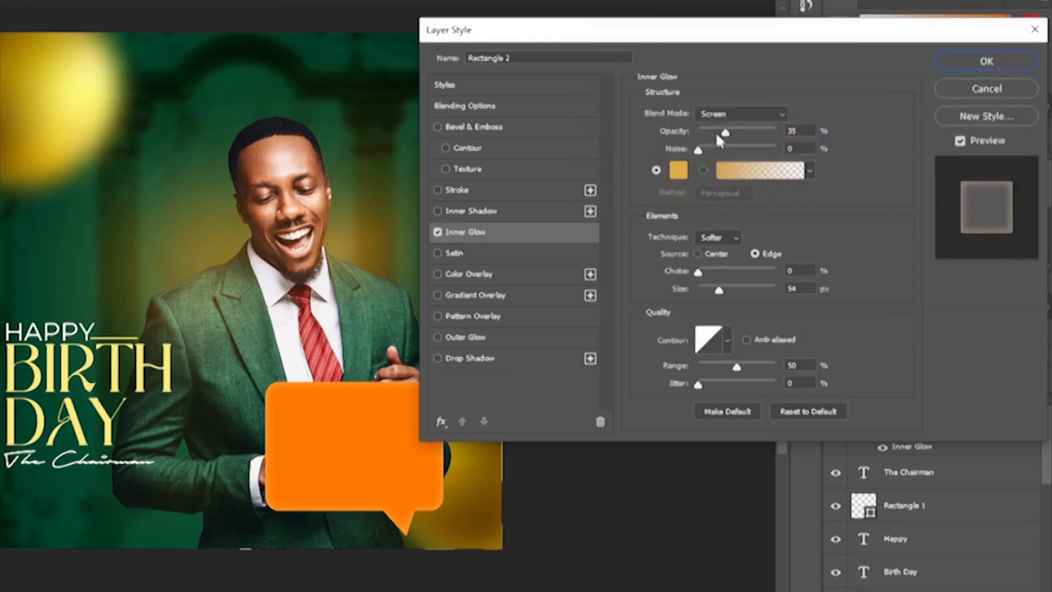
left_click_drag(724, 131, 730, 131)
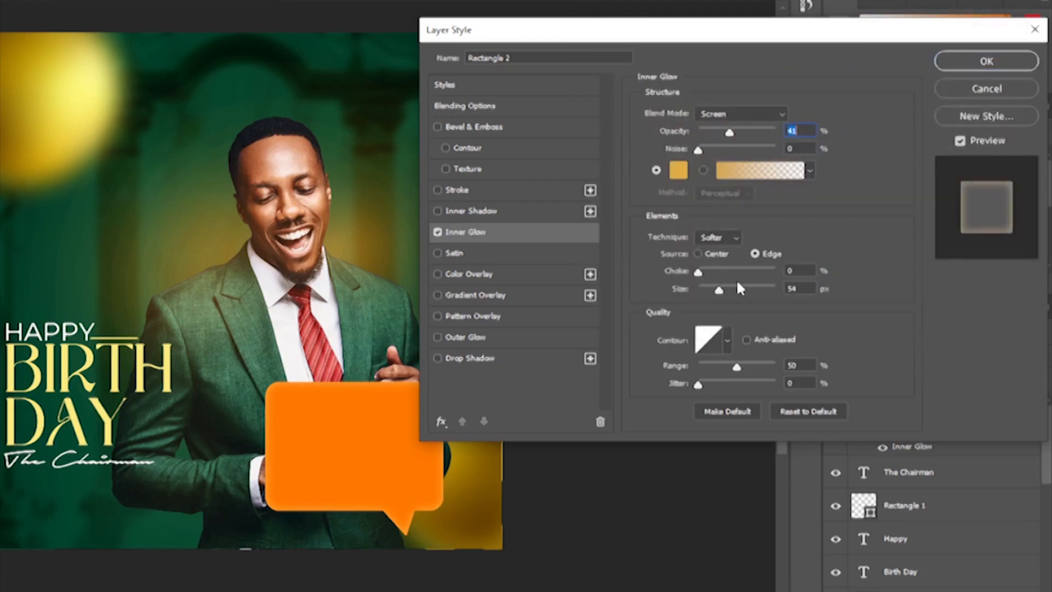
left_click(725, 285)
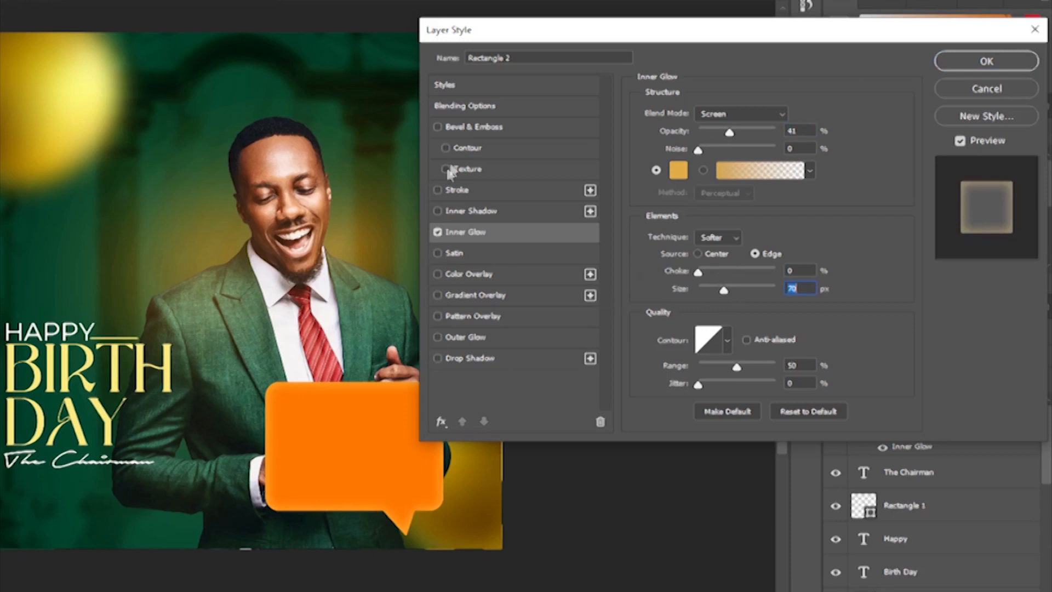
Apply a Pillow Emboss bevel with a golden-yellow shadow colour and a 30% opacity Drop Shadow to the speech bubble.
left_click(473, 107)
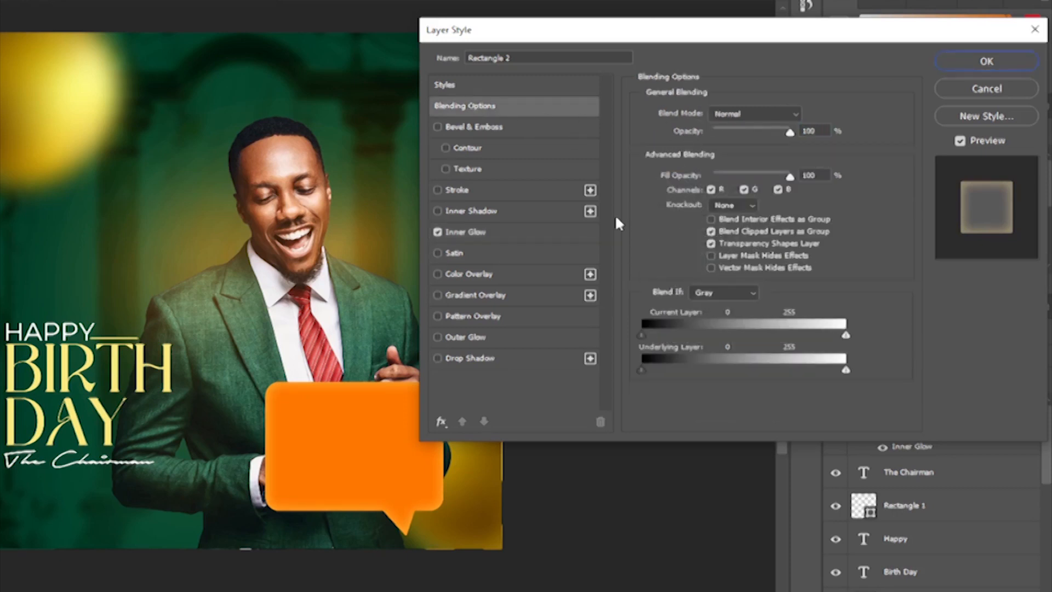
left_click(437, 126)
left_click(483, 129)
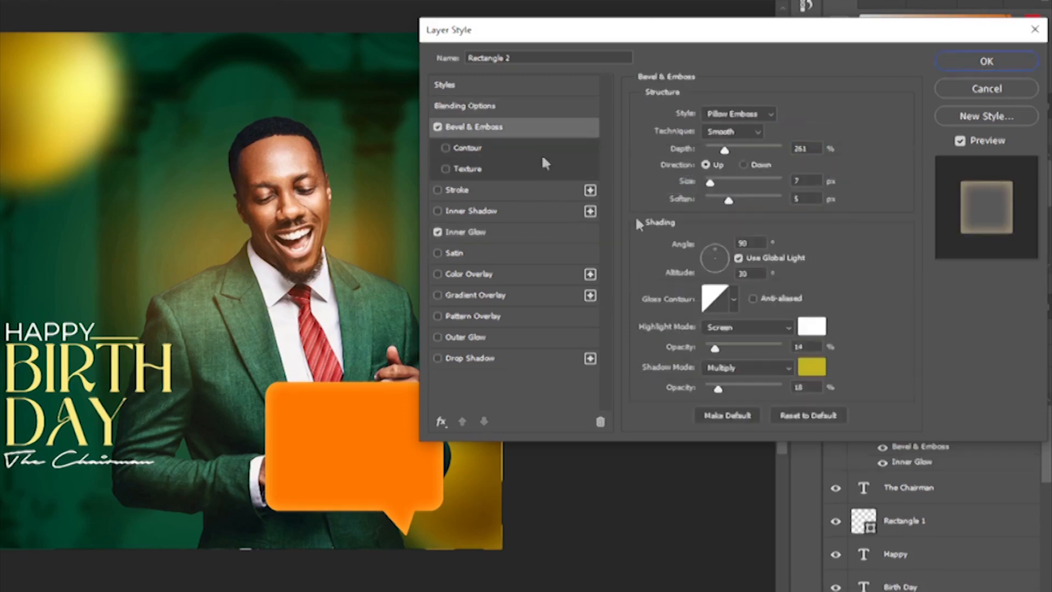
left_click(810, 367)
left_click(816, 245)
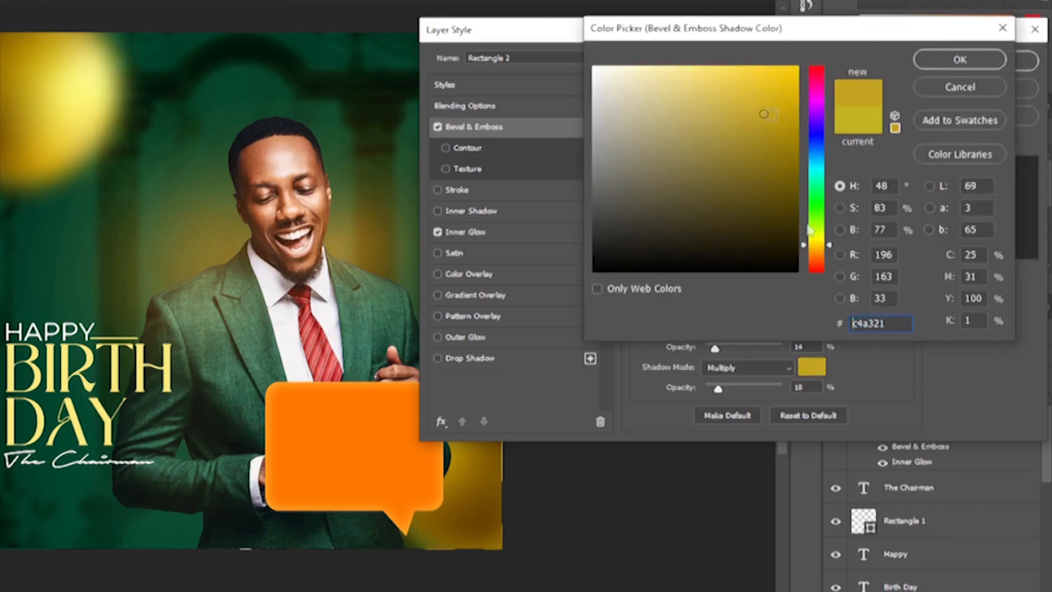
left_click(756, 89)
left_click(960, 60)
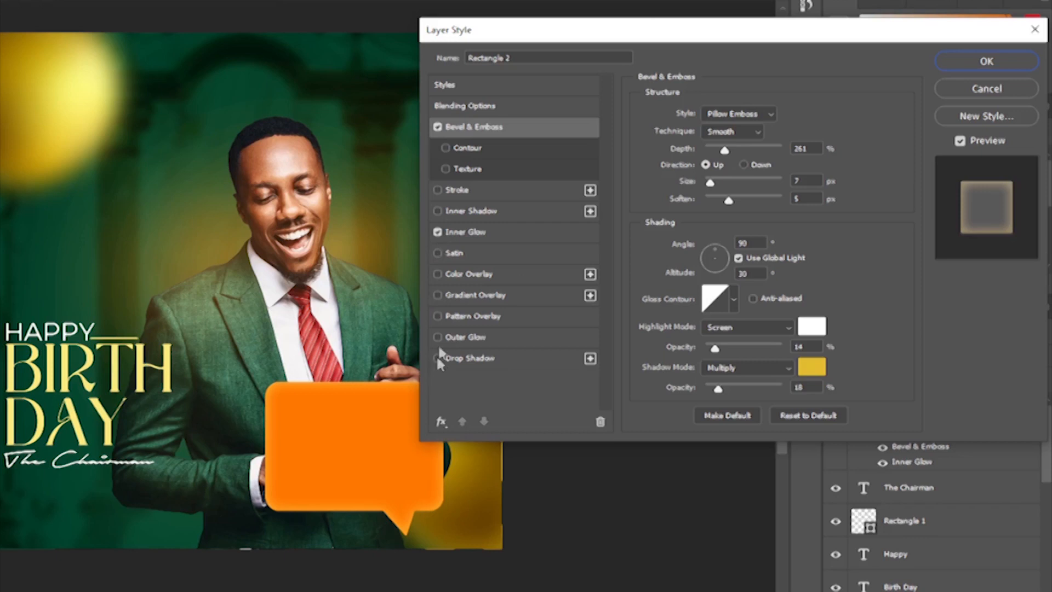
left_click(459, 356)
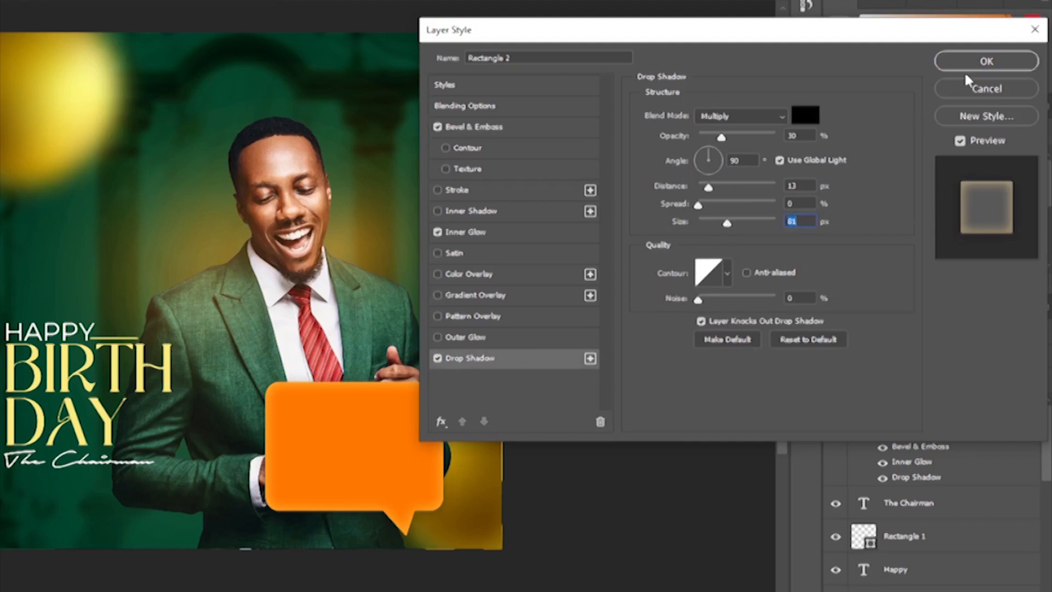
left_click(986, 60)
Move the speech bubble slightly higher over the man's torso and hide its layer.
left_click_drag(395, 460, 386, 432)
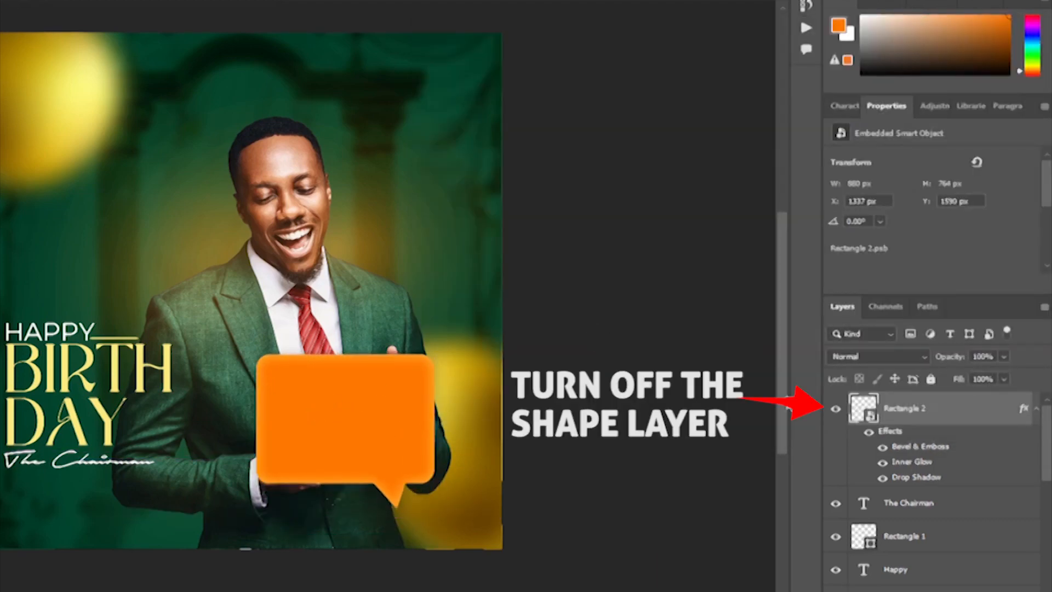
left_click(837, 409)
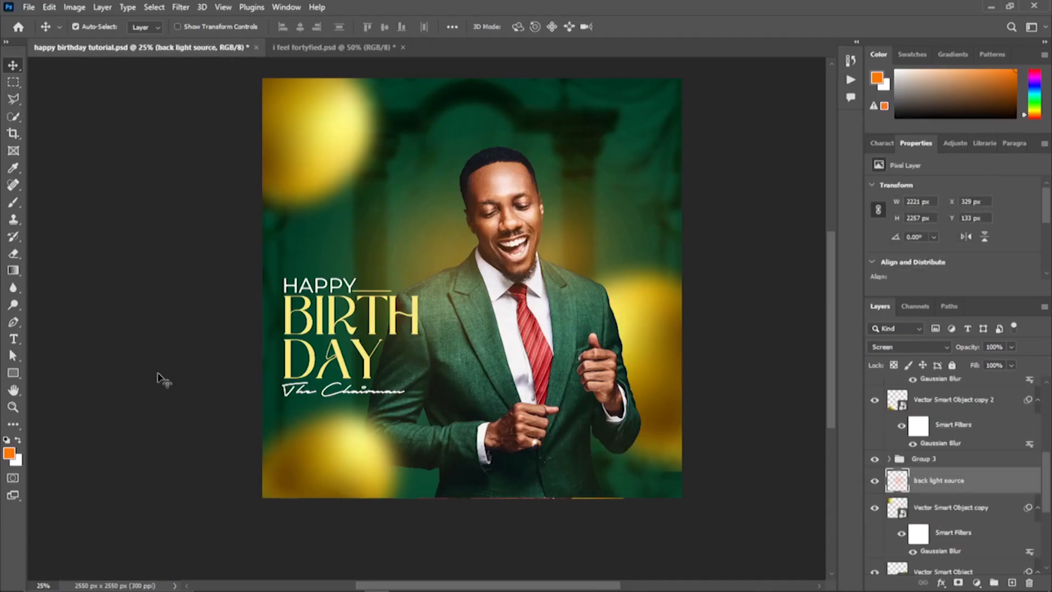
Draw an orange circle about 1019 px wide above the back light source layer and place it behind the man's head.
left_click(18, 378)
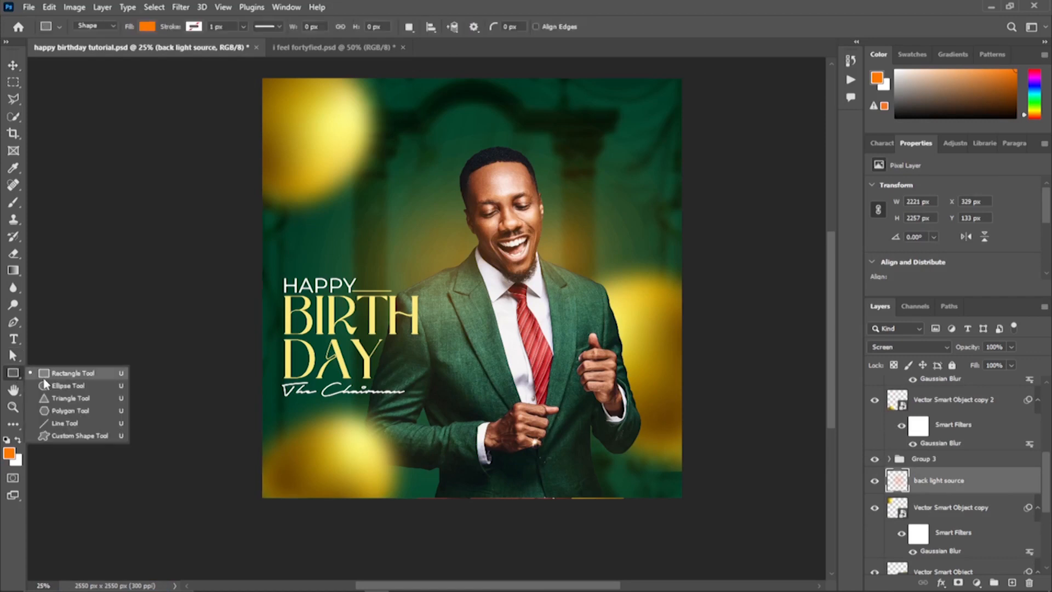
left_click(43, 377)
key("shift+u")
left_click_drag(437, 146, 603, 316)
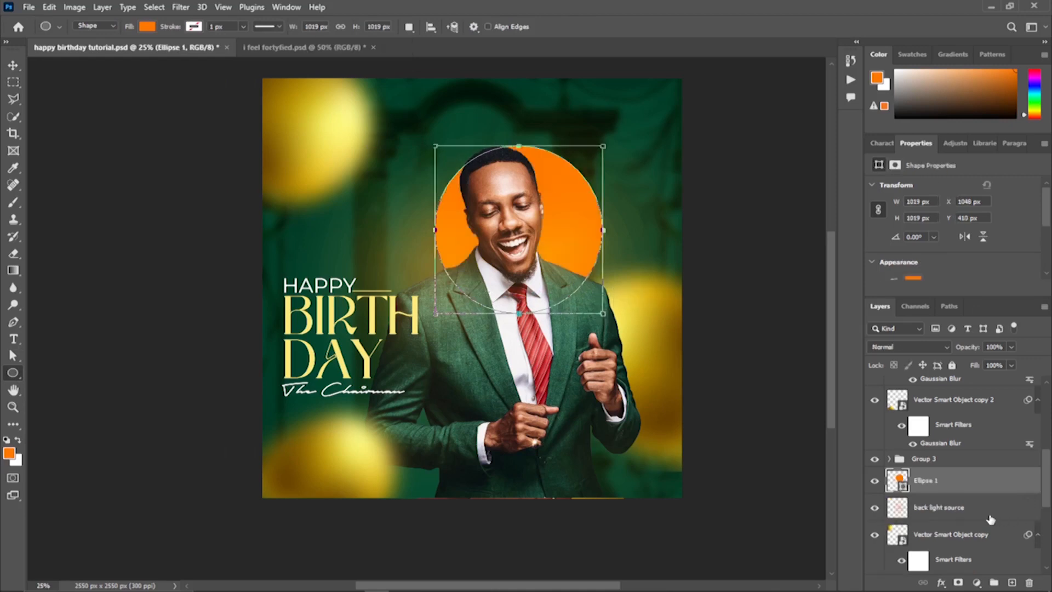
key("v")
left_click_drag(572, 231, 588, 242)
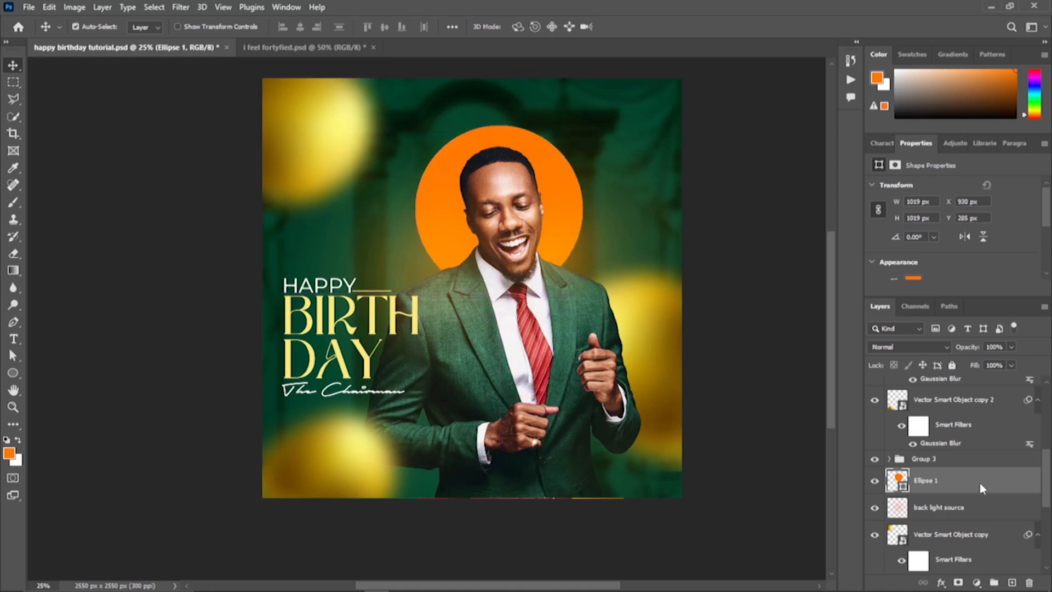
Paste the copied layer style with Stroke, Gradient Overlay and Outer Glow onto the circle.
right_click(979, 483)
left_click(830, 346)
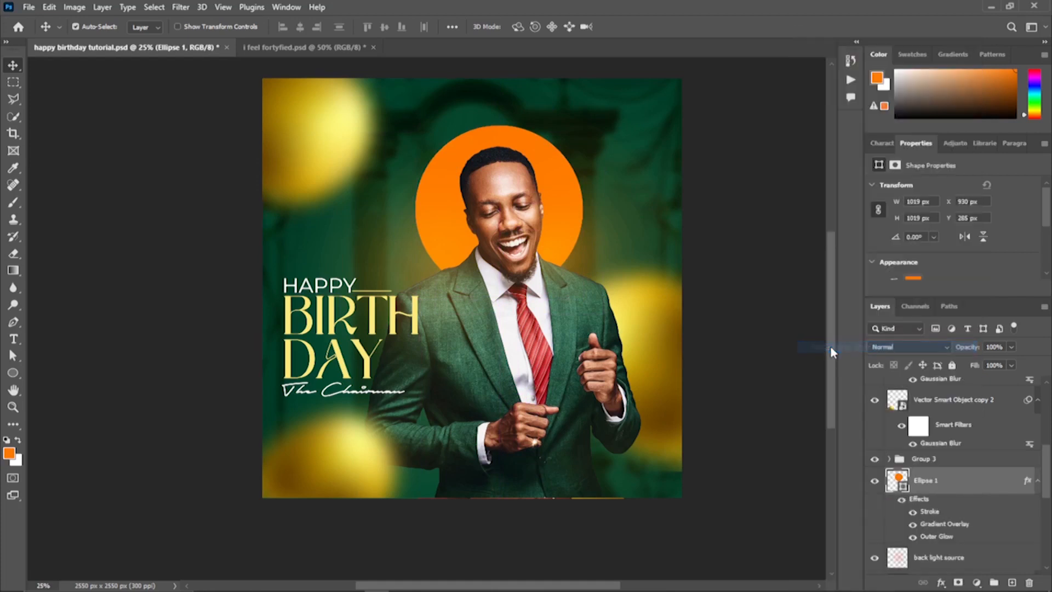
Examine the two stop colours of the circle's red Gradient Overlay without changing them.
double_click(938, 525)
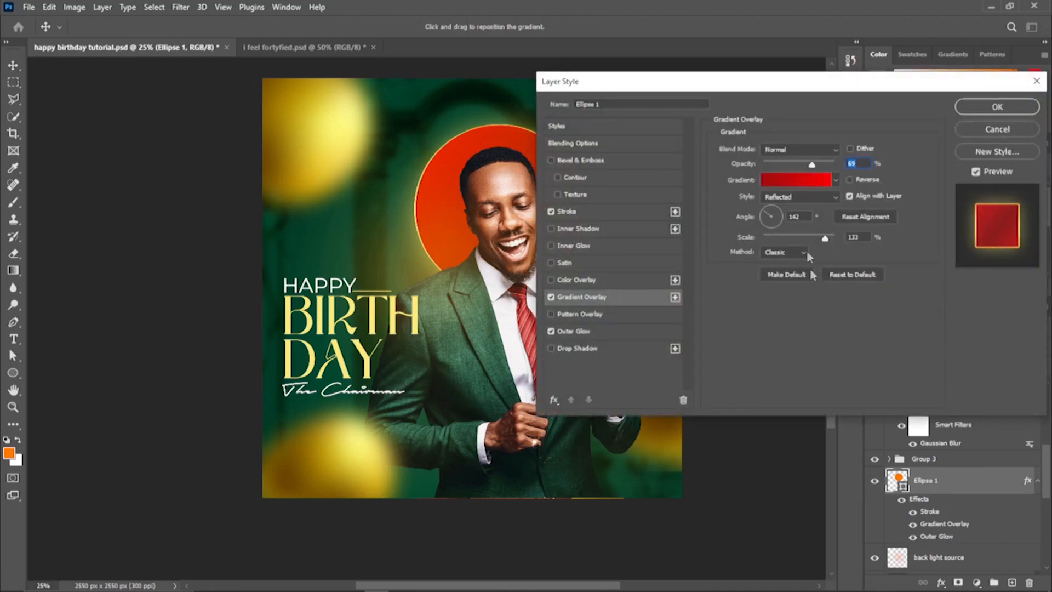
left_click(783, 186)
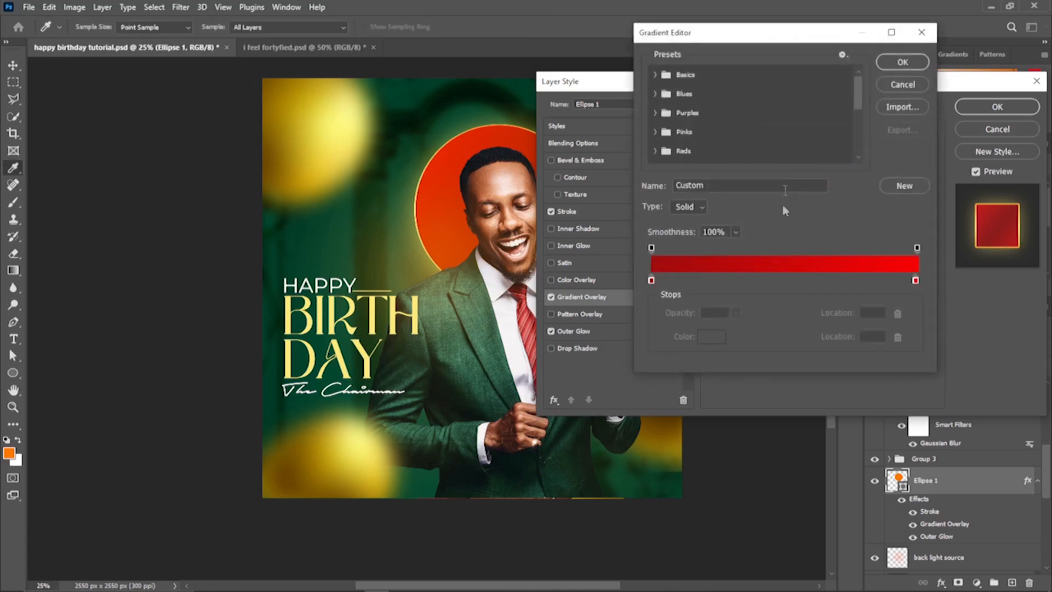
left_click(651, 281)
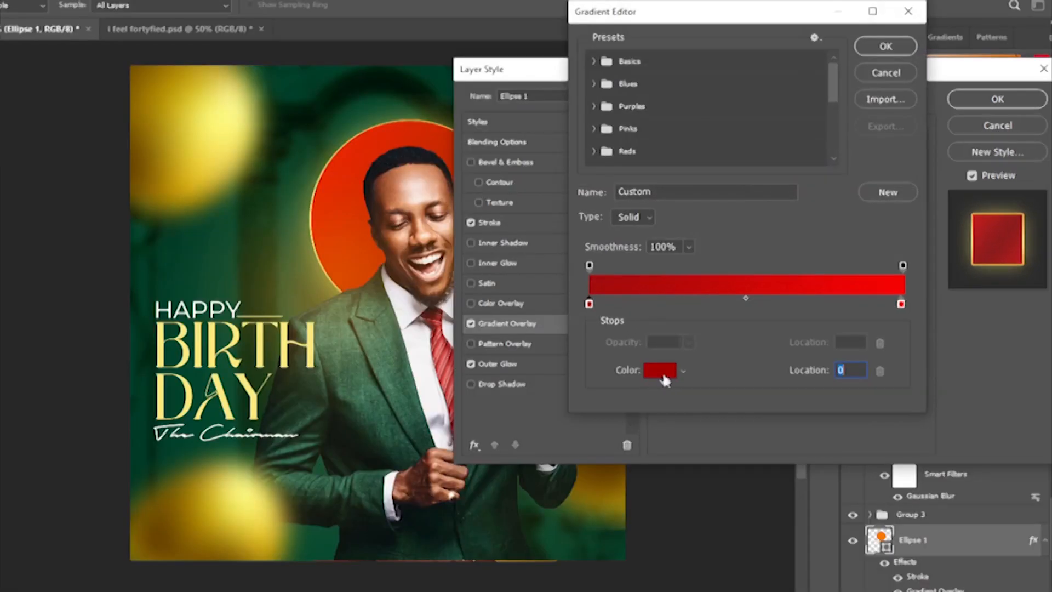
left_click(662, 371)
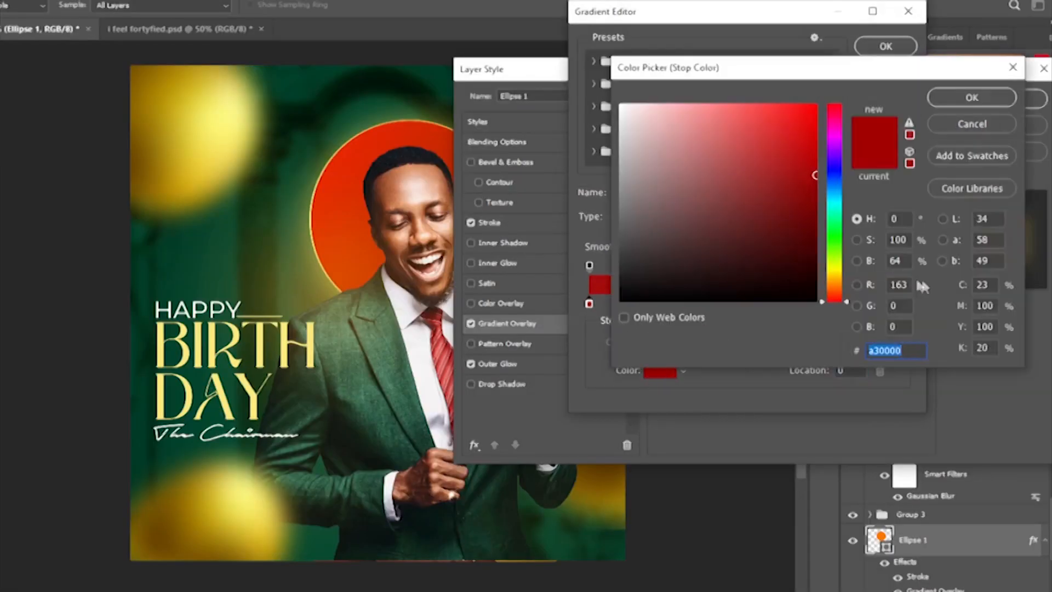
left_click(961, 120)
left_click(901, 305)
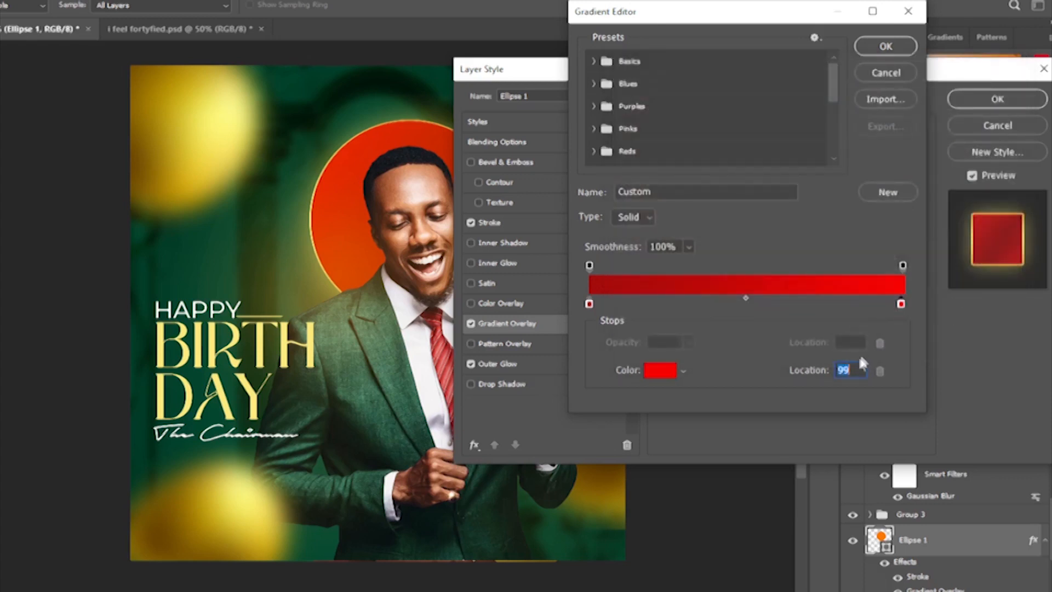
left_click(673, 375)
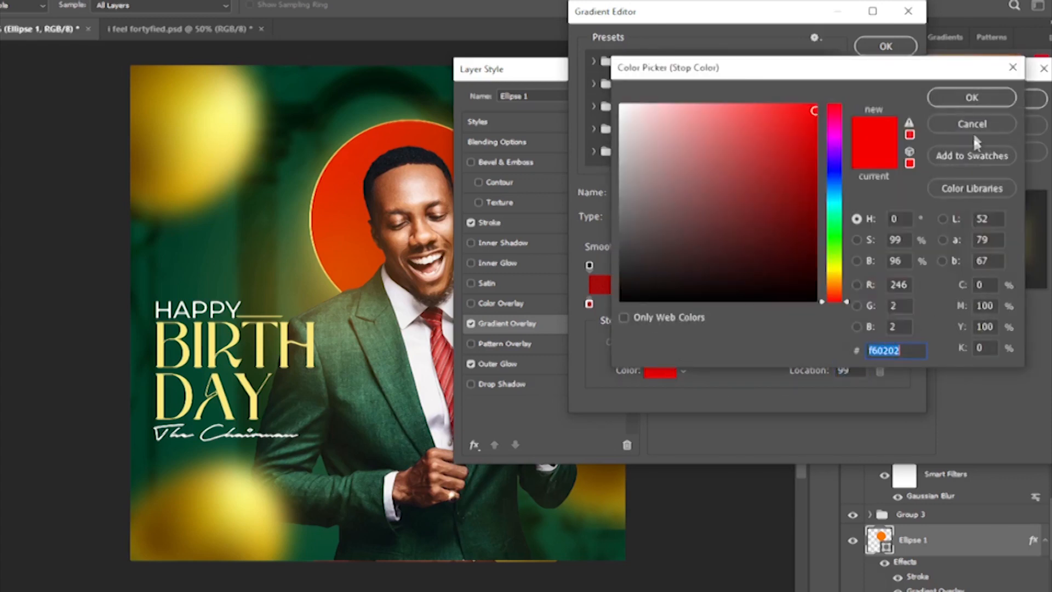
left_click(1008, 124)
left_click(875, 76)
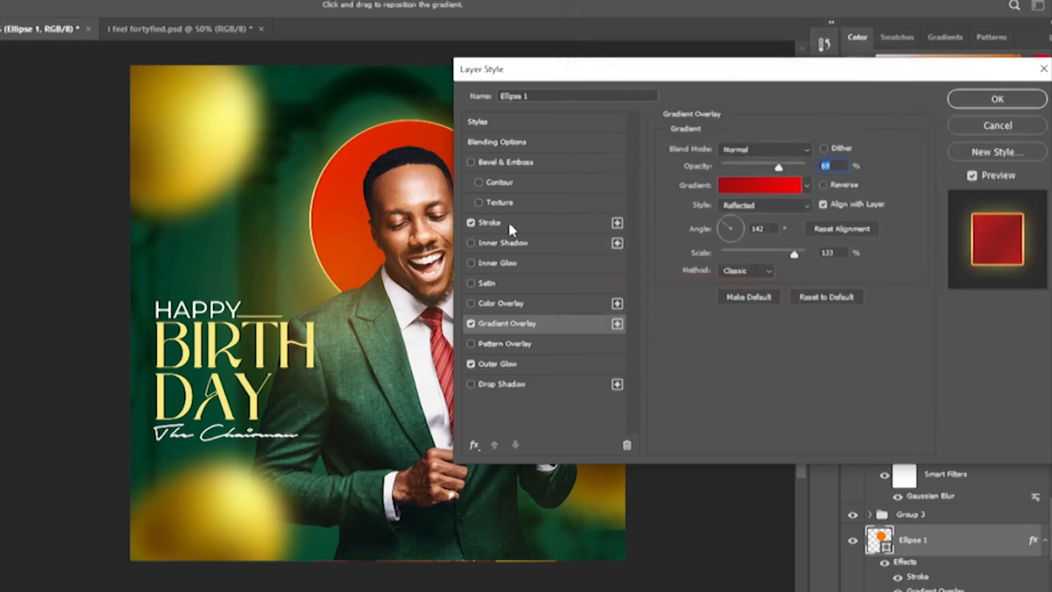
Examine the two stop colours of the circle's gradient Stroke without changing them.
left_click(508, 221)
left_click(746, 262)
left_click(590, 303)
left_click(660, 371)
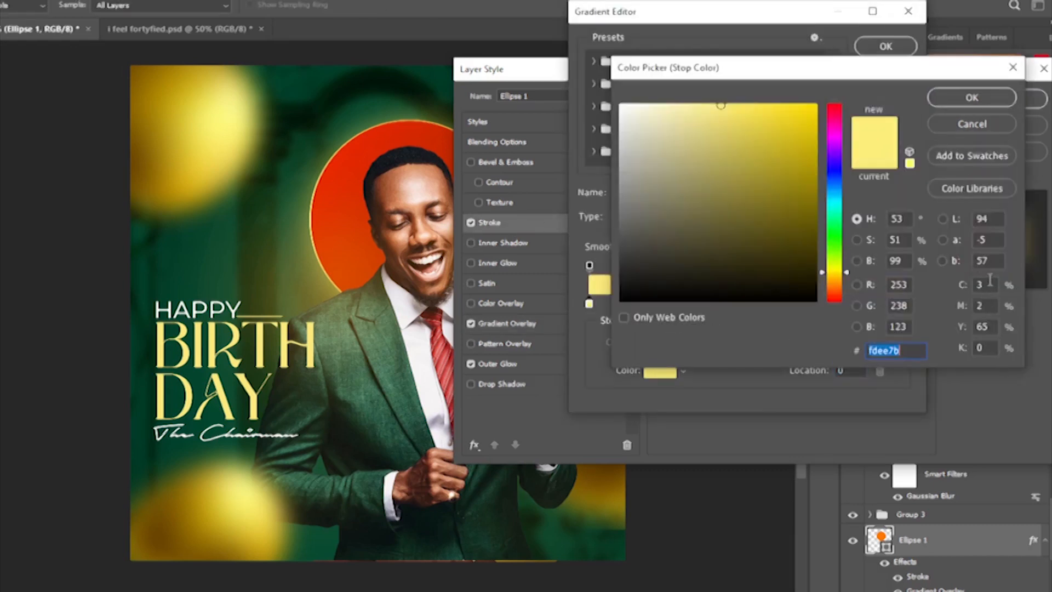
left_click(972, 124)
left_click(903, 303)
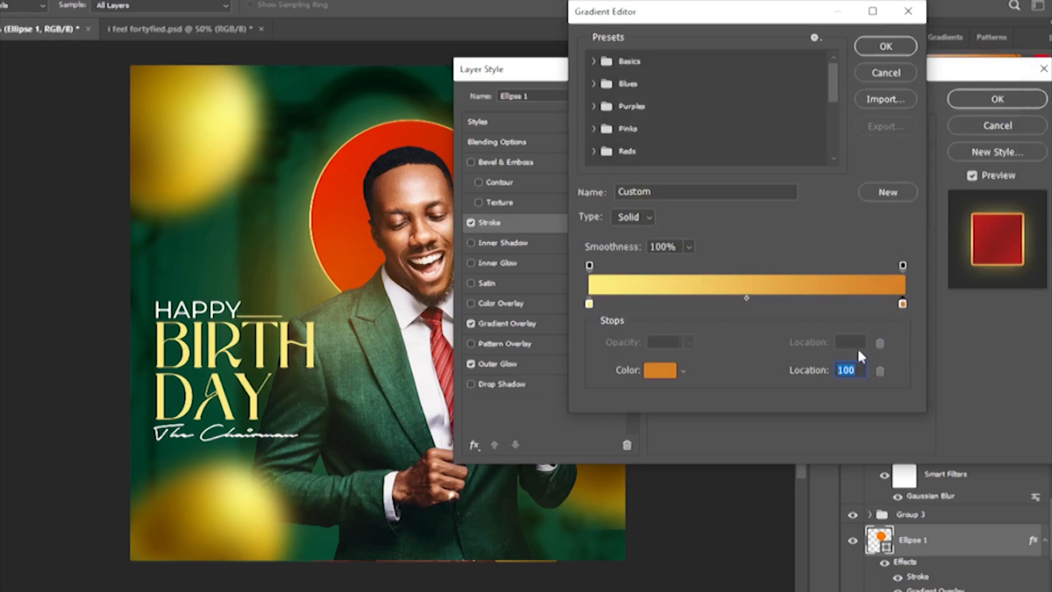
left_click(661, 371)
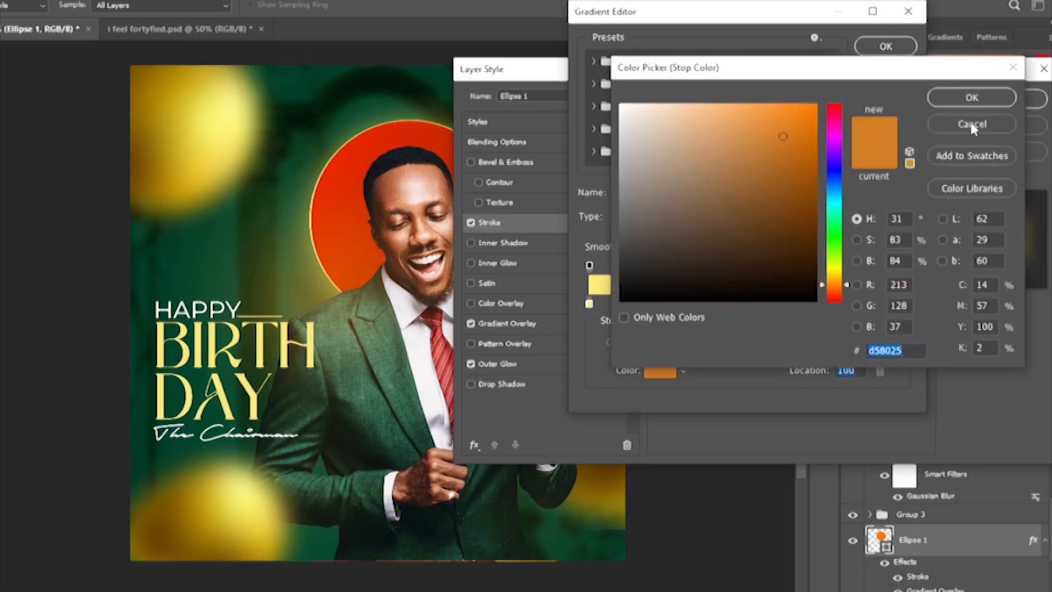
left_click(973, 124)
left_click(886, 46)
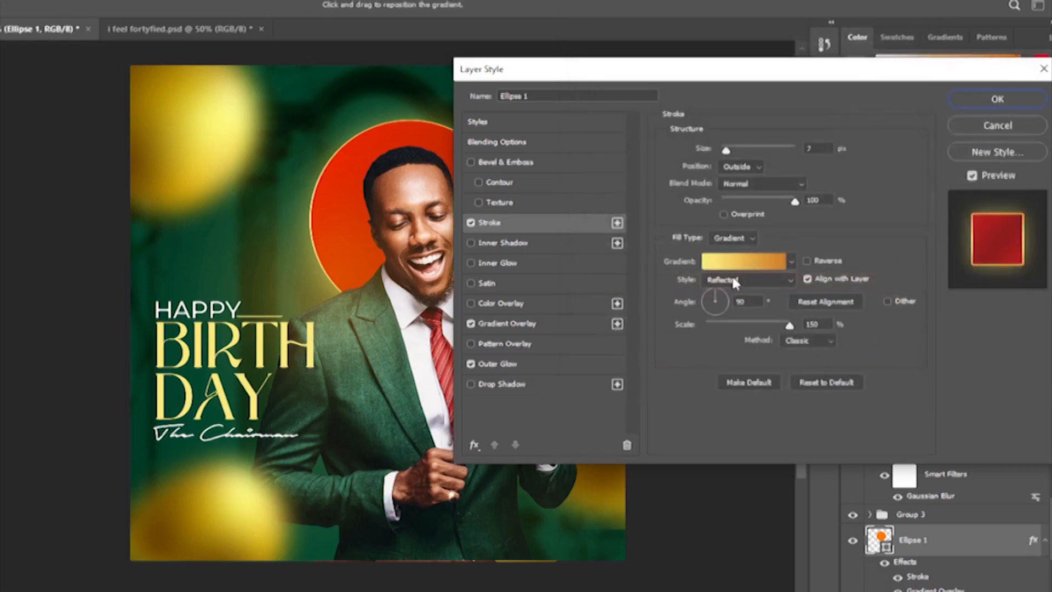
Set the circle's stroke to the Reflected gradient style at 10 px, check the Outer Glow colour, and apply the layer style.
left_click(735, 281)
left_click(718, 335)
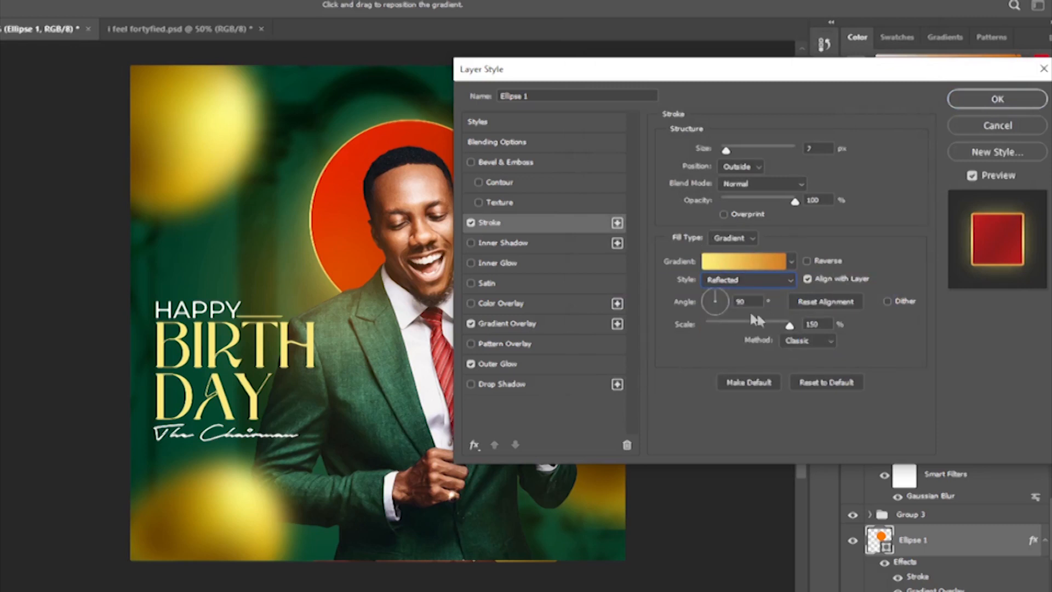
scroll(826, 150, "up", 2)
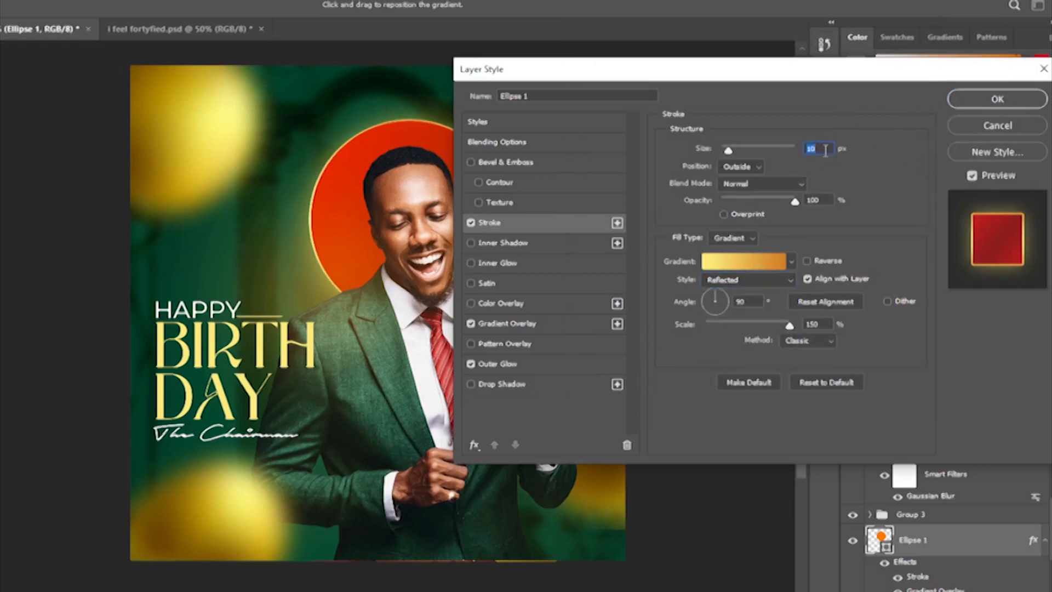
left_click(505, 363)
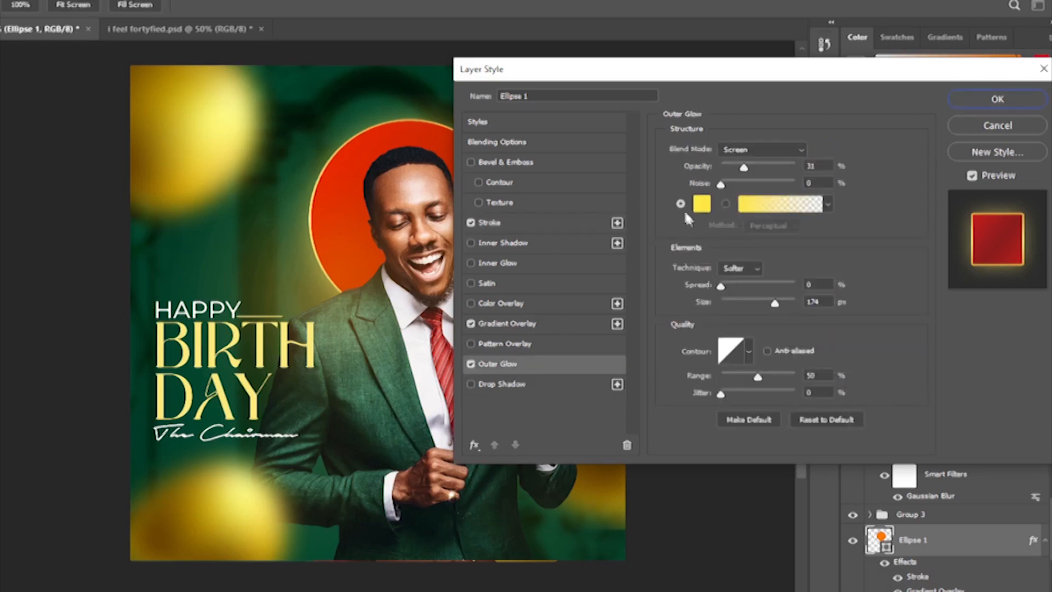
left_click(701, 207)
left_click(995, 123)
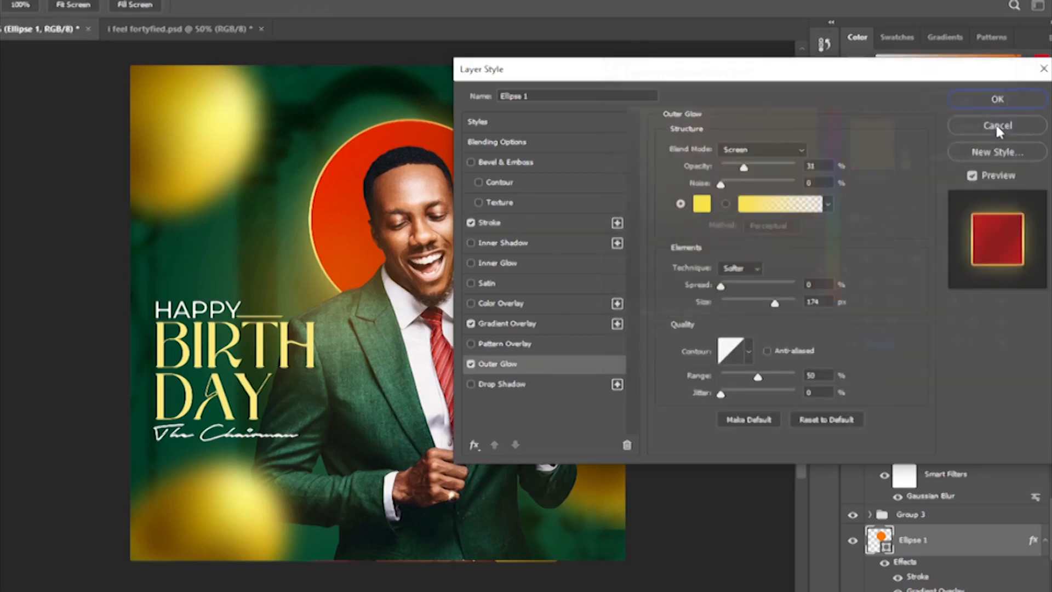
left_click(993, 100)
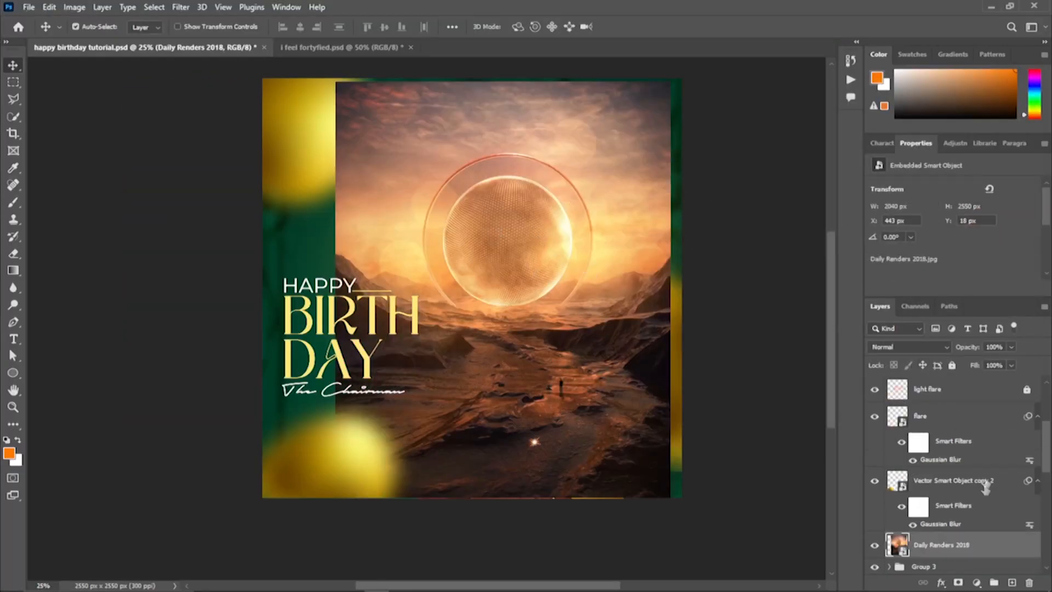
Clip the Daily Renders 2018 image to the circle layer and set its blend mode to Luminosity.
scroll(984, 485, "down", 5)
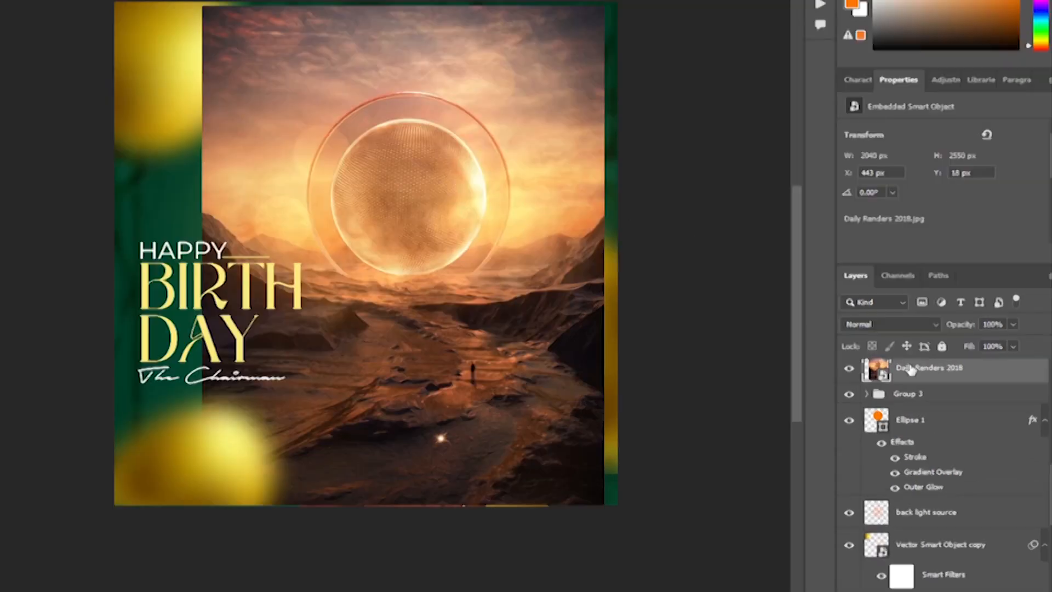
left_click_drag(910, 371, 894, 418)
left_click(885, 404, "alt")
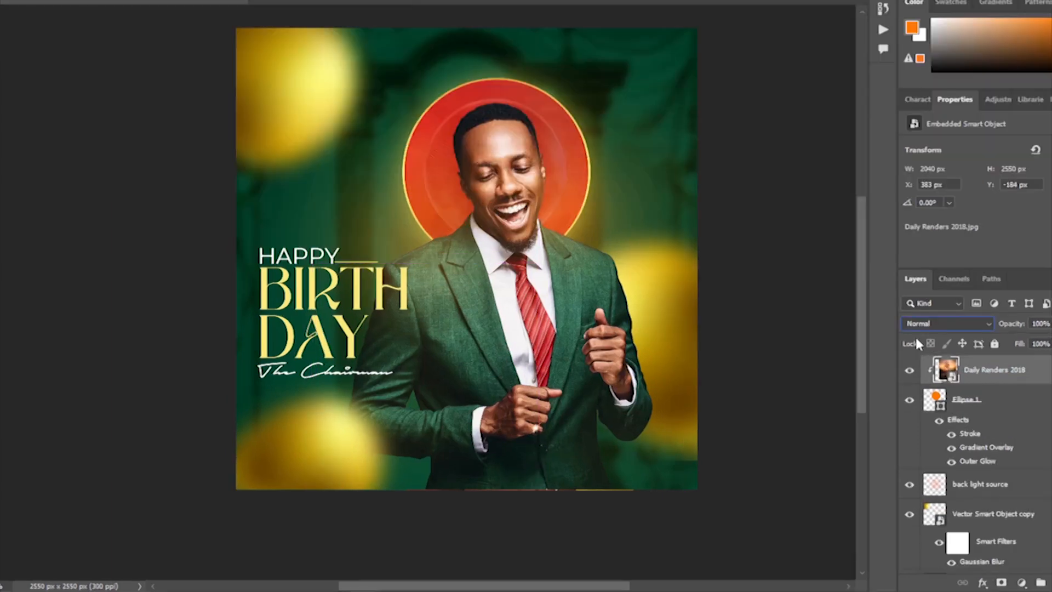
left_click(882, 347)
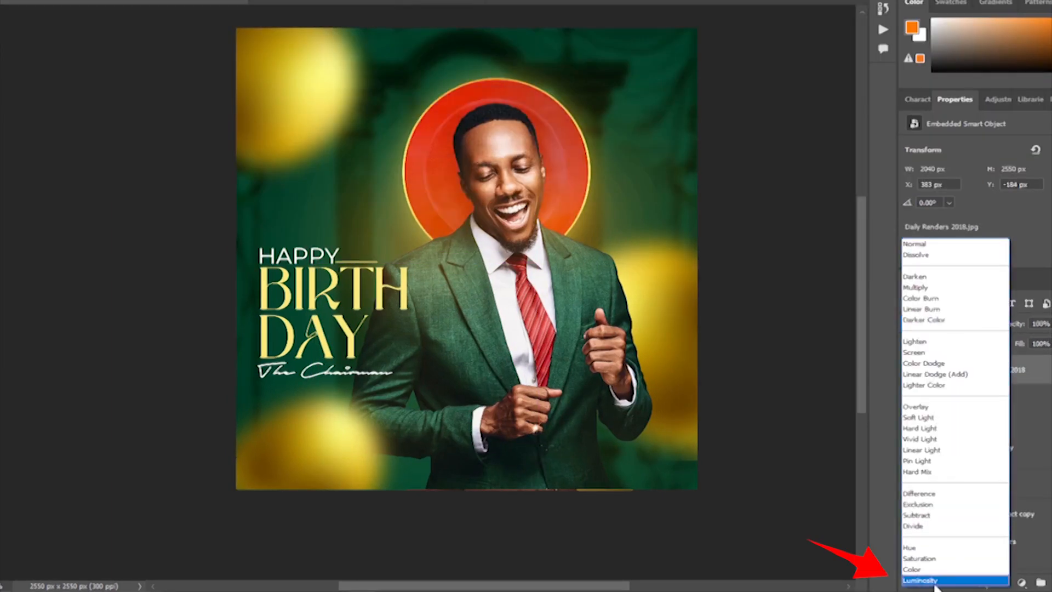
left_click(921, 580)
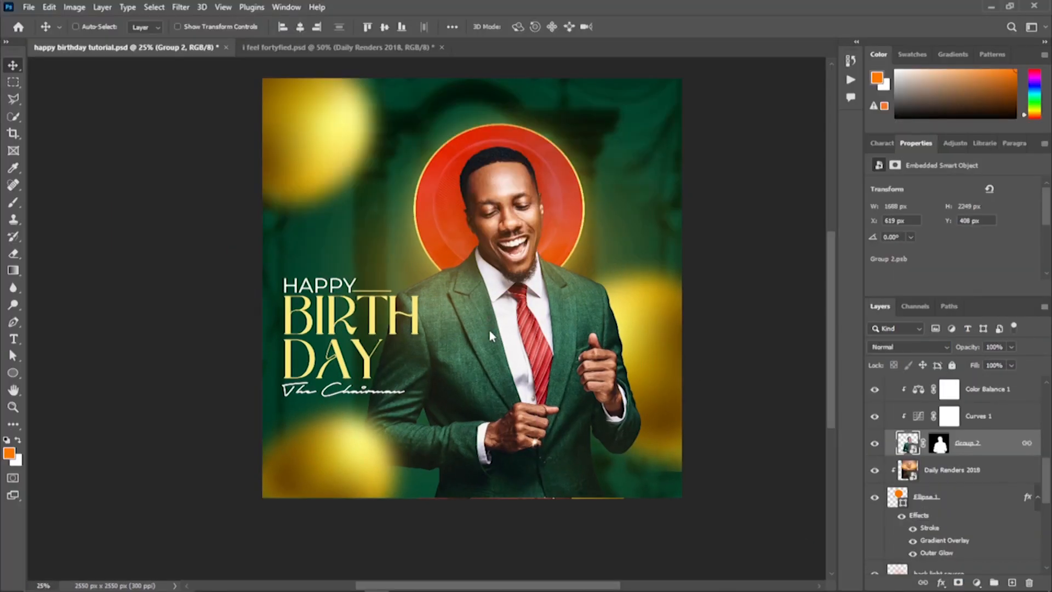
Save a JPEG copy of the flyer as happy birthday tutorial copy, replacing the existing file.
key("ctrl+shift+s")
left_click(527, 412)
left_click(337, 373)
left_click(350, 233)
left_click(617, 475)
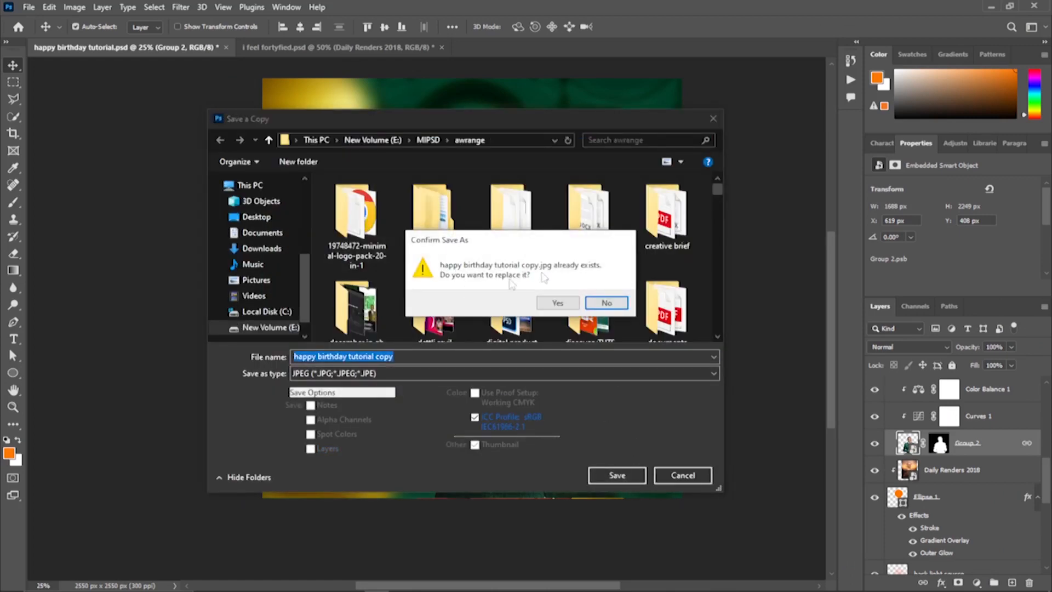
left_click(558, 303)
left_click(607, 141)
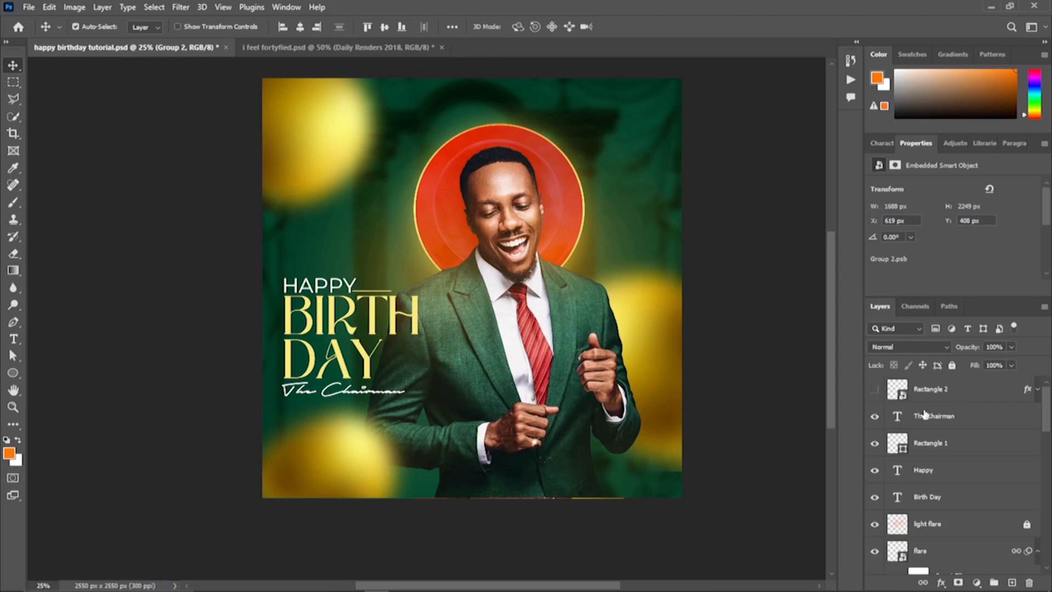
Group all flyer layers from The Chairman down to just above the Background, and show the speech bubble layer.
left_click(925, 415, "shift")
key("ctrl+g")
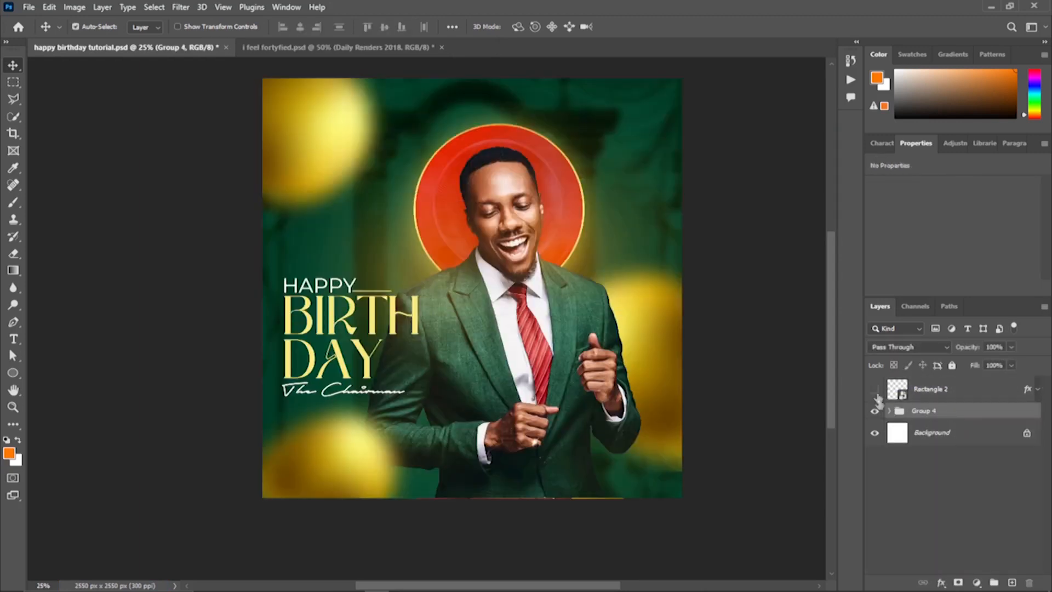
left_click(875, 389)
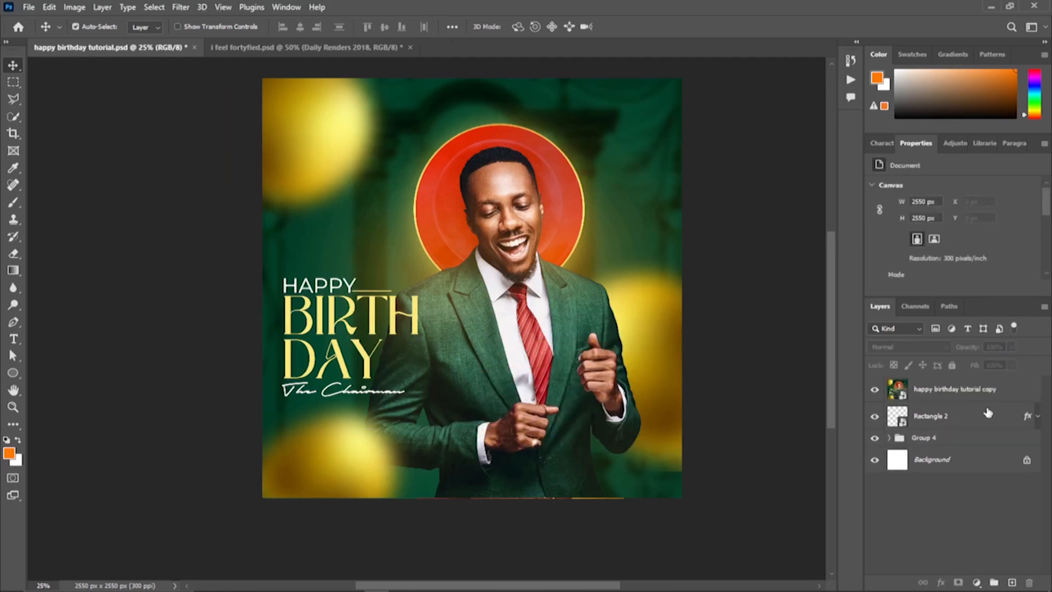
Shift the placed happy birthday tutorial copy image aside and toggle its visibility to compare it with the layers beneath.
left_click(970, 401)
left_click_drag(563, 330, 811, 379)
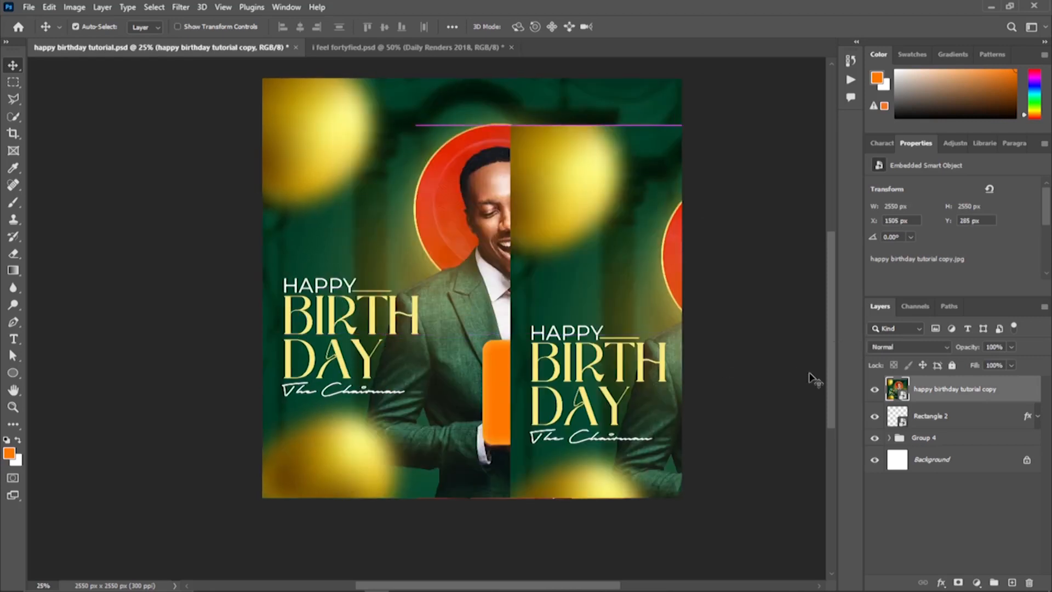
left_click(875, 389)
left_click(875, 390)
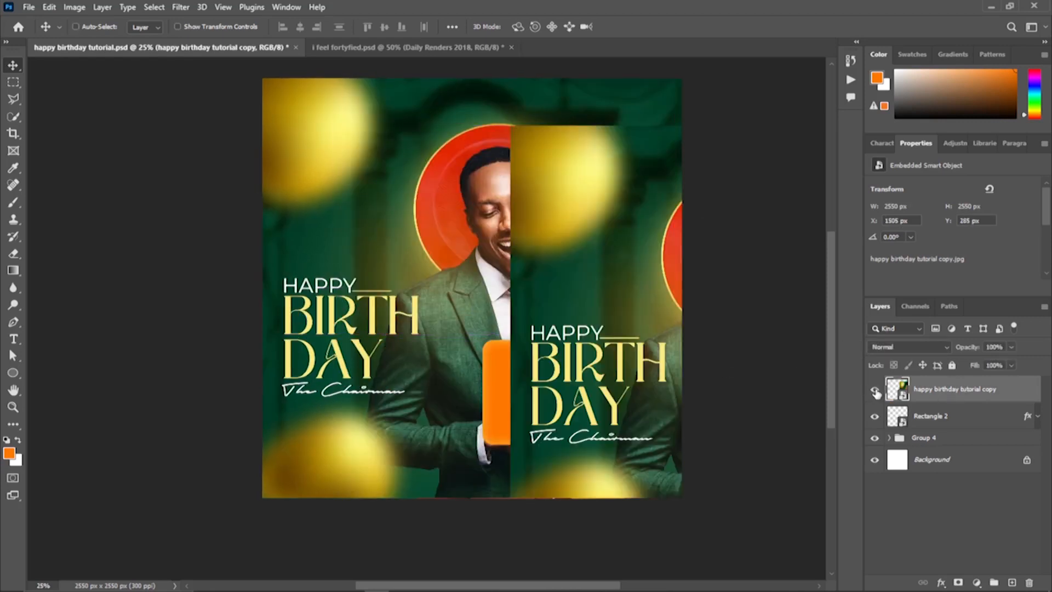
left_click(875, 390)
left_click(875, 390)
Place the happy birthday tutorial copy layer directly above the speech bubble layer and clip it to the bubble.
key("ctrl+bracketleft")
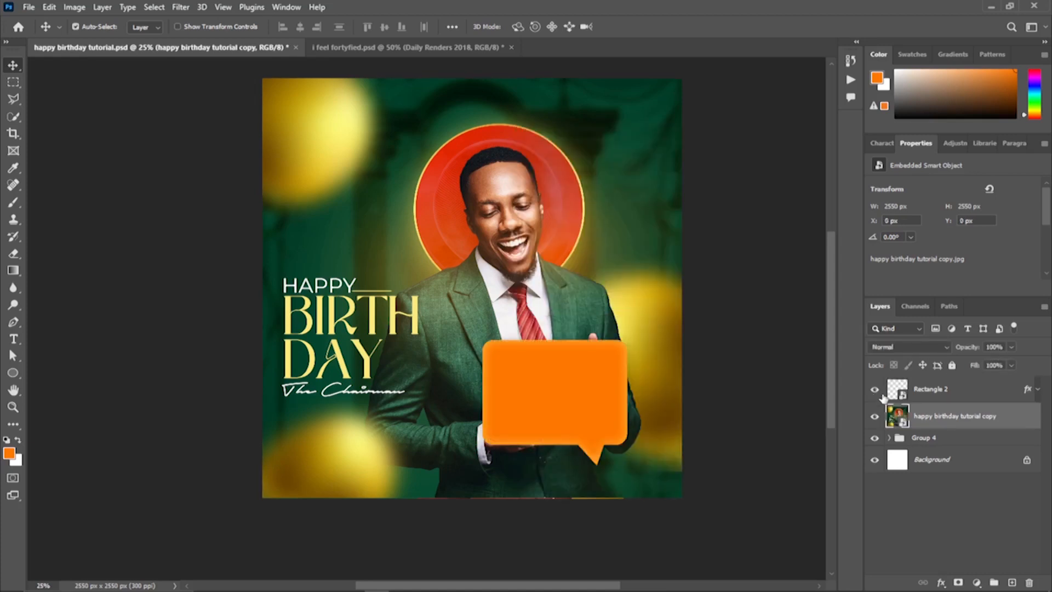
left_click_drag(931, 422, 921, 387)
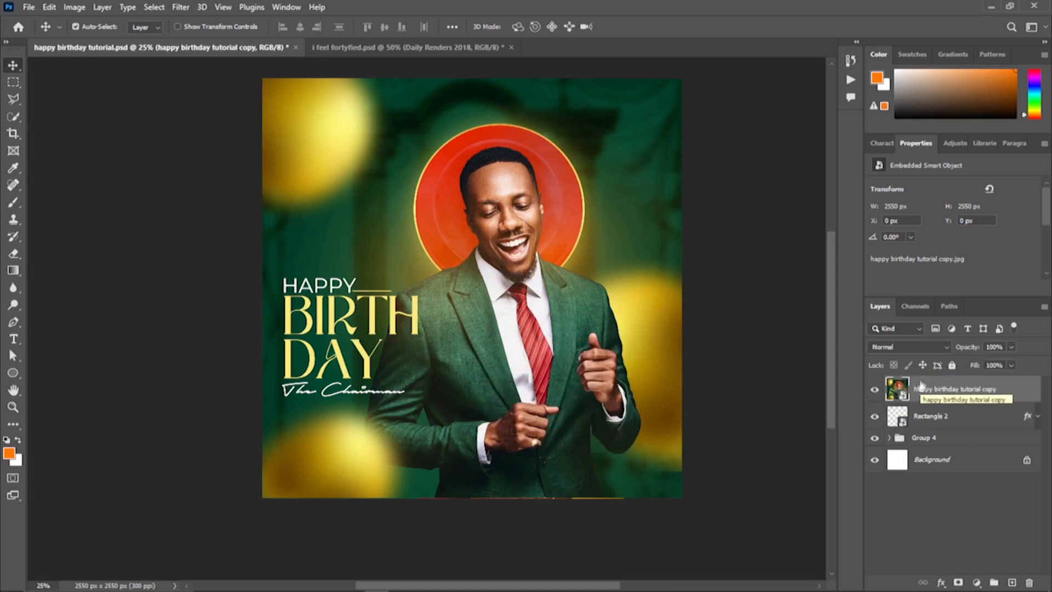
left_click(895, 401, "alt")
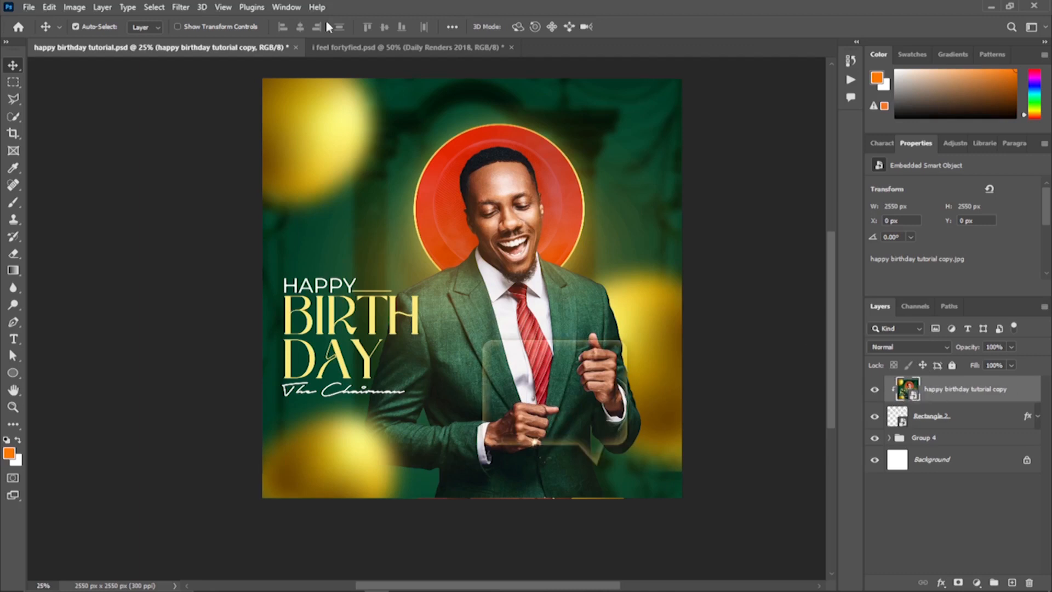
Apply a Gaussian Blur with a 15.3 px radius to the flyer copy clipped inside the speech bubble.
left_click(192, 9)
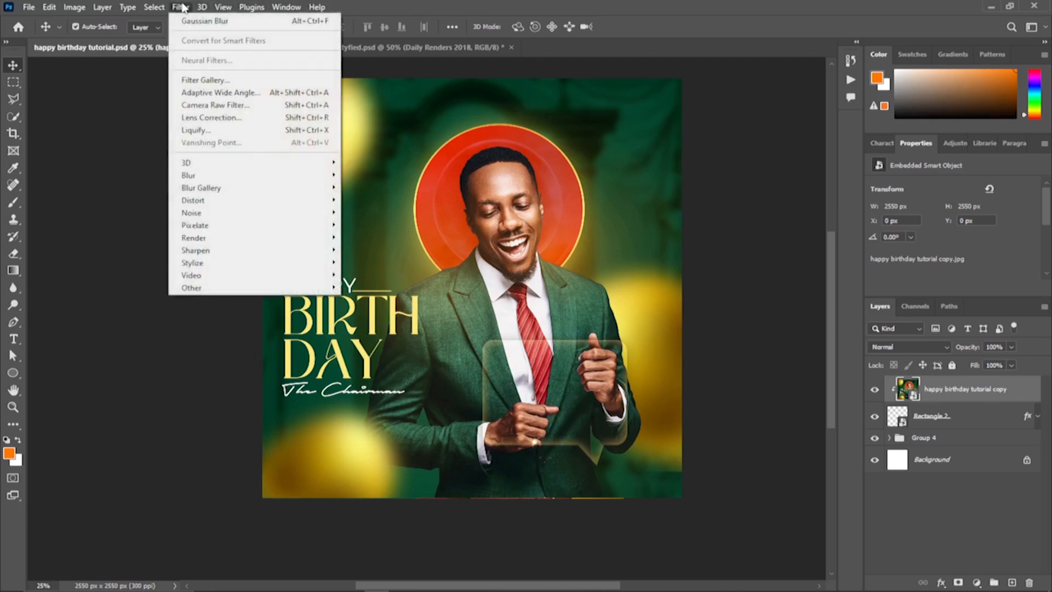
mouse_move(224, 176)
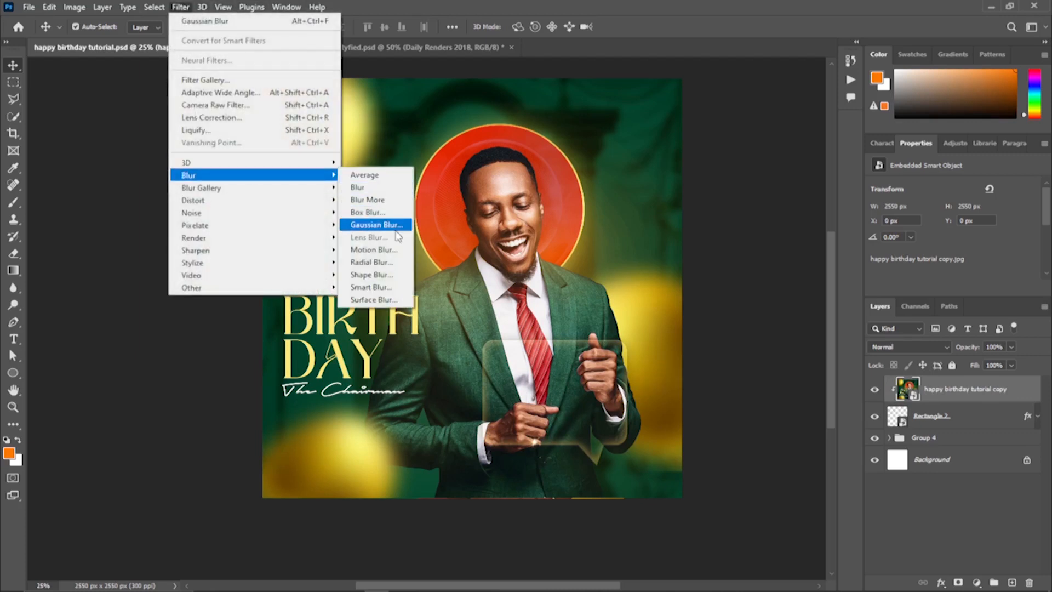
left_click(376, 225)
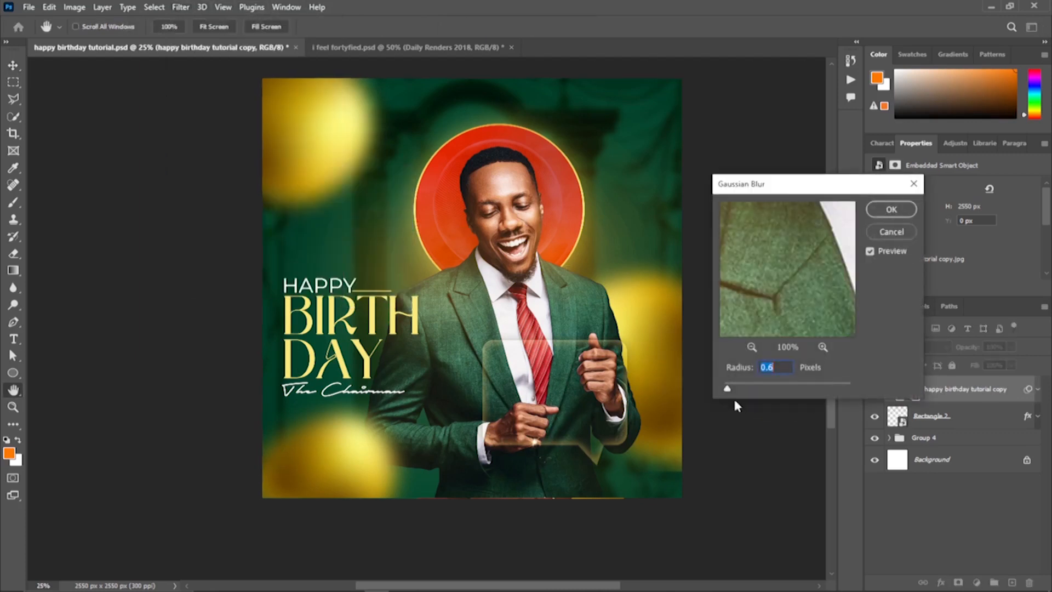
left_click_drag(728, 388, 770, 390)
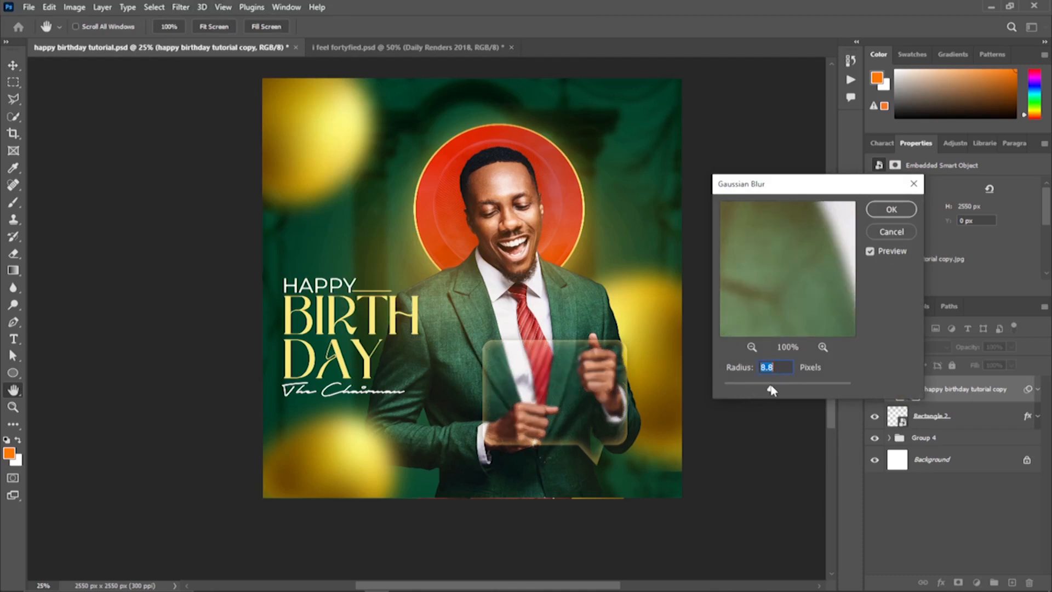
left_click_drag(772, 390, 778, 391)
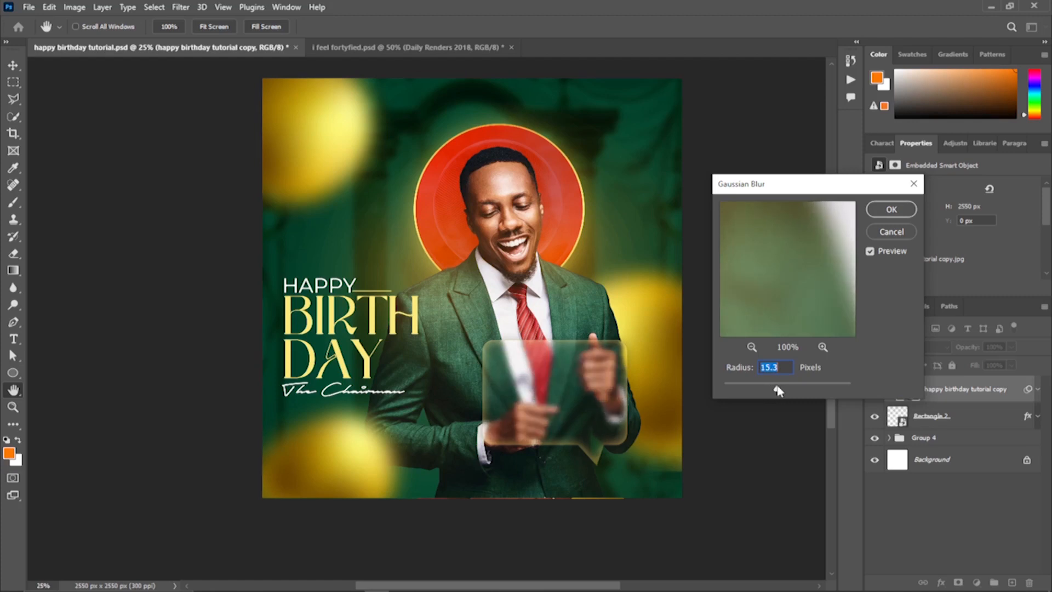
left_click(892, 209)
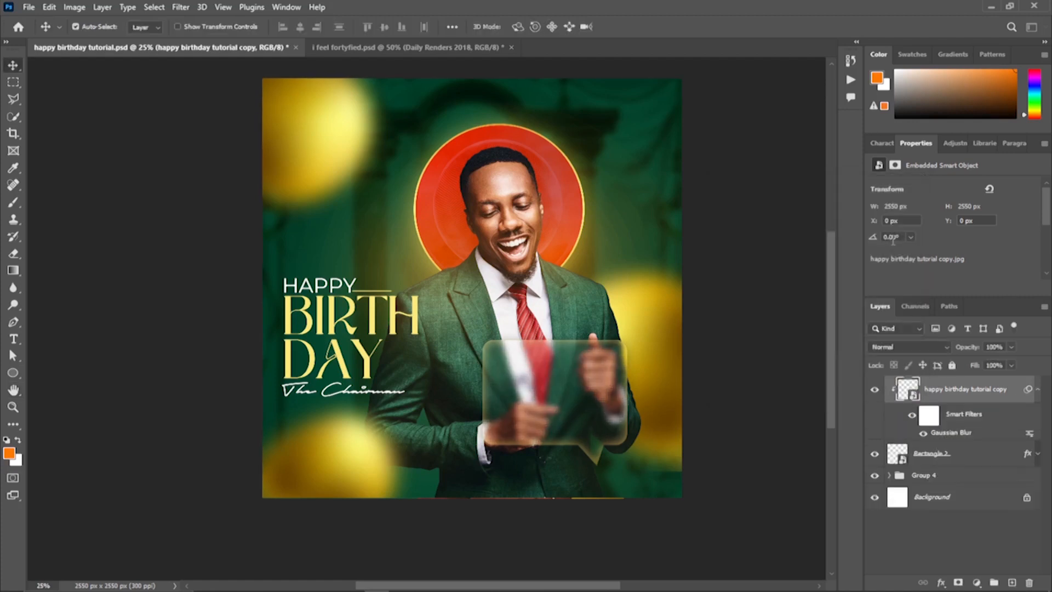
Fully lock the blurred happy birthday tutorial copy layer, and move the speech bubble to about X 1275 px, Y 1465 px.
left_click(953, 366)
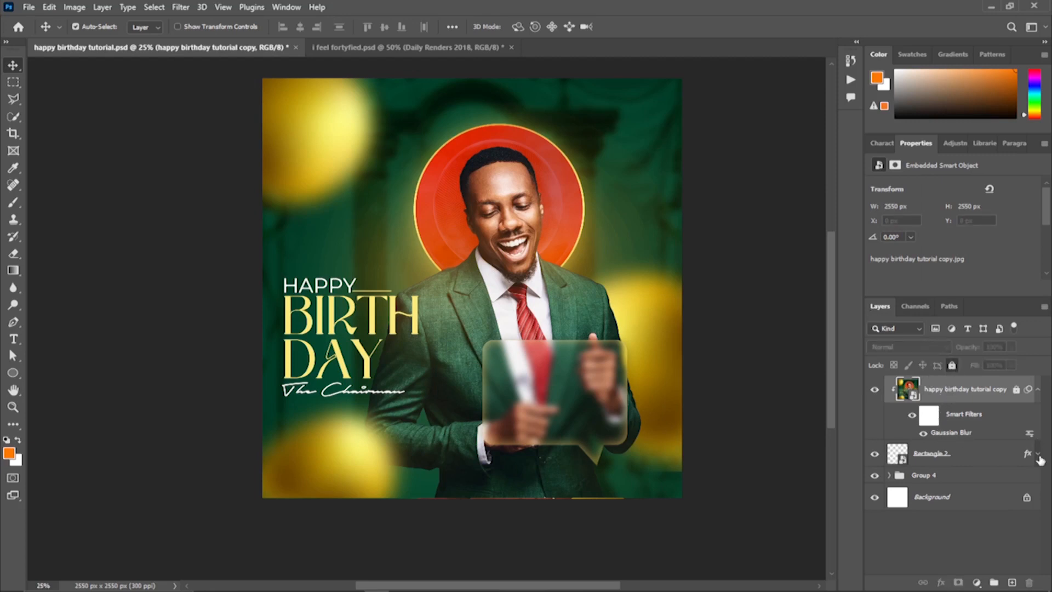
left_click(1038, 454)
left_click(1036, 456)
mouse_move(586, 385)
left_mouse_down()
mouse_move(533, 296)
mouse_move(587, 362)
mouse_move(523, 217)
mouse_move(529, 175)
mouse_move(585, 197)
mouse_move(582, 372)
mouse_move(573, 376)
left_mouse_up()
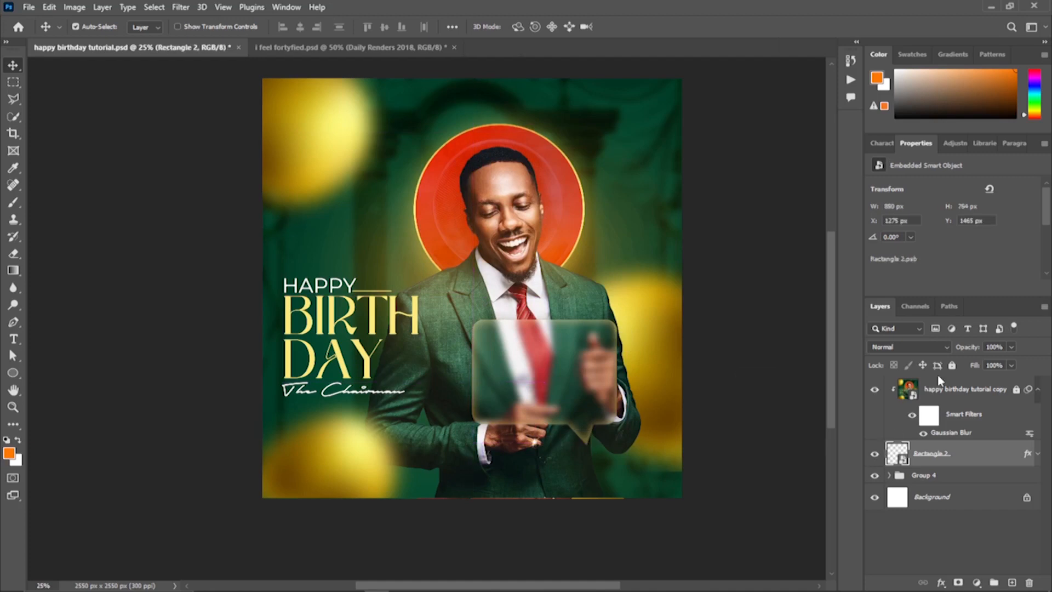
left_click(1006, 394)
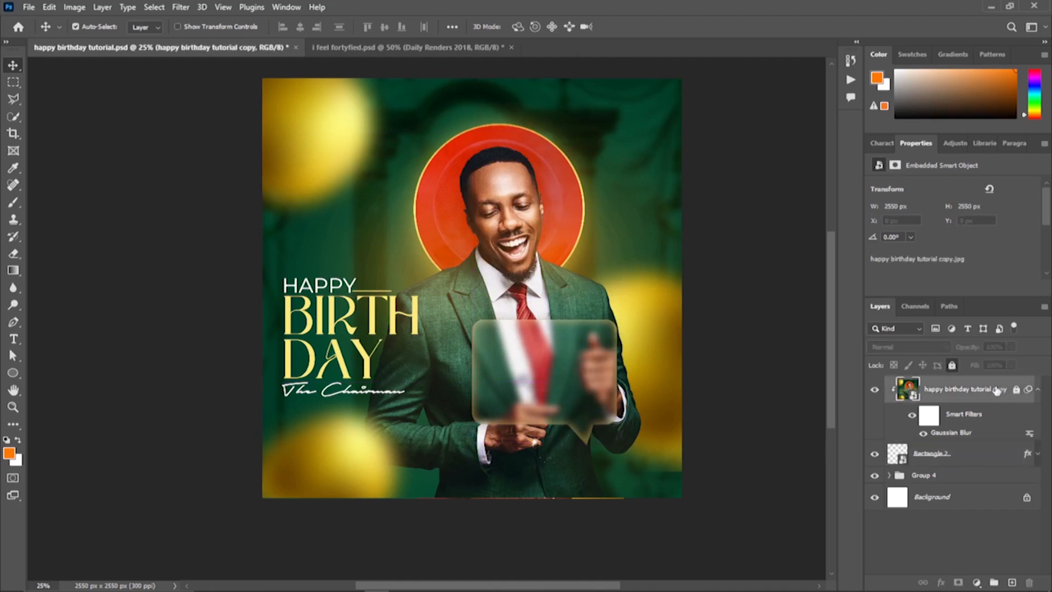
left_click(994, 457)
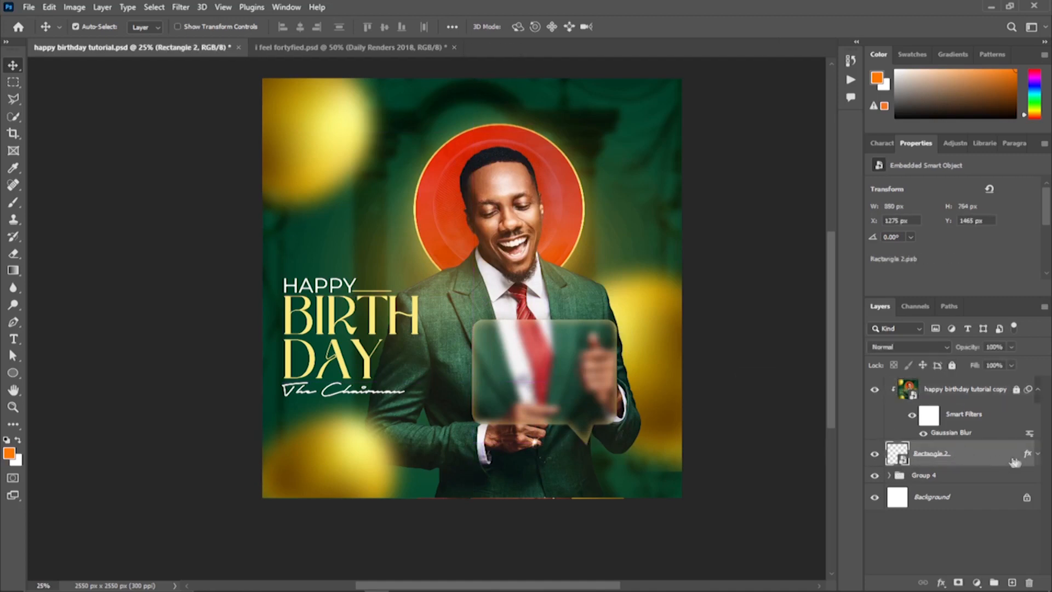
Change the speech bubble's Inner Glow colour to pale yellow fff9b4.
left_click(1039, 456)
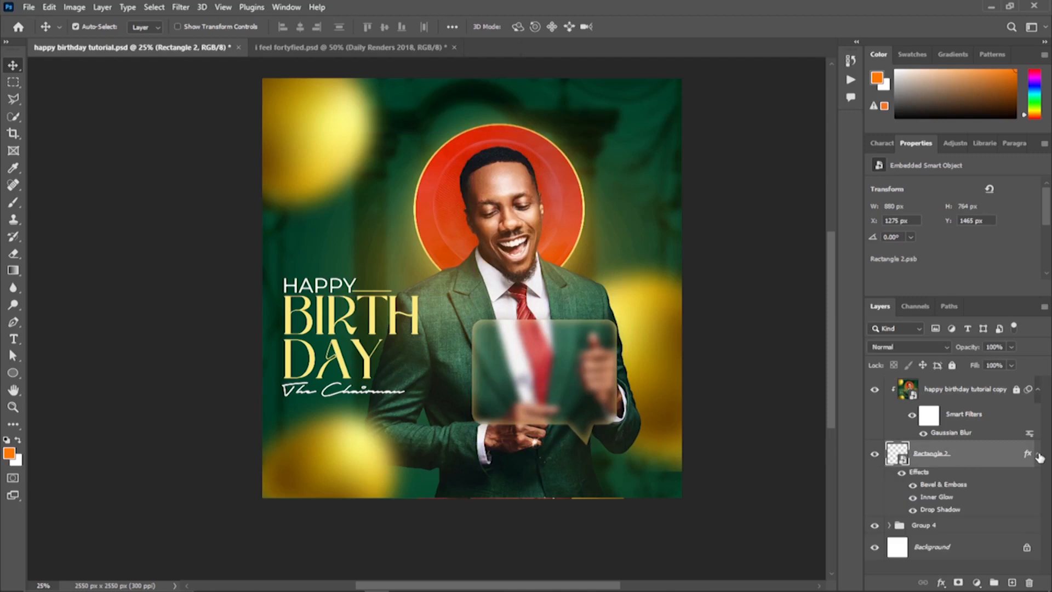
double_click(935, 498)
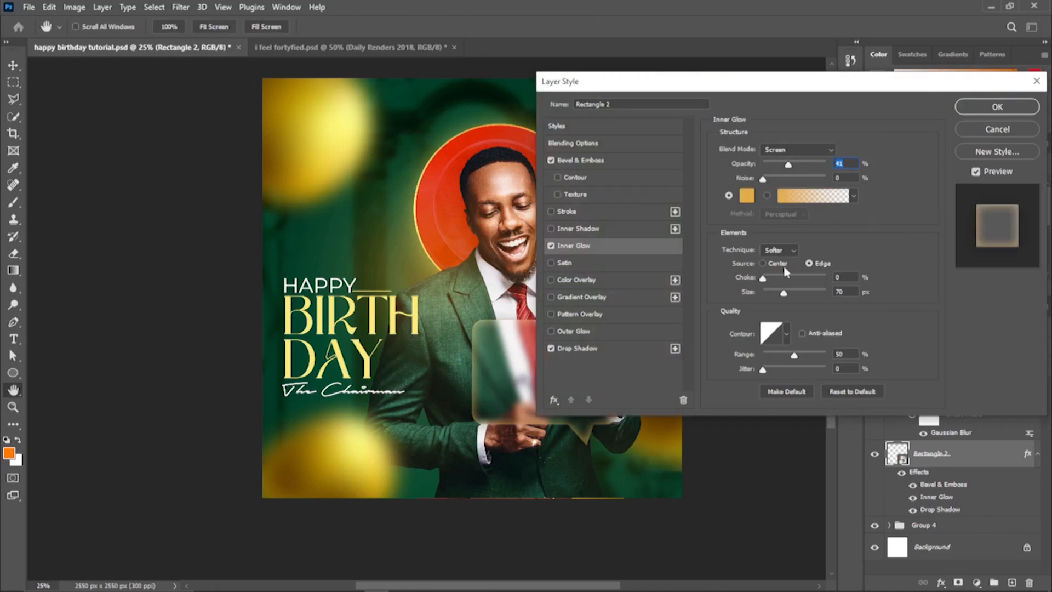
left_click(746, 196)
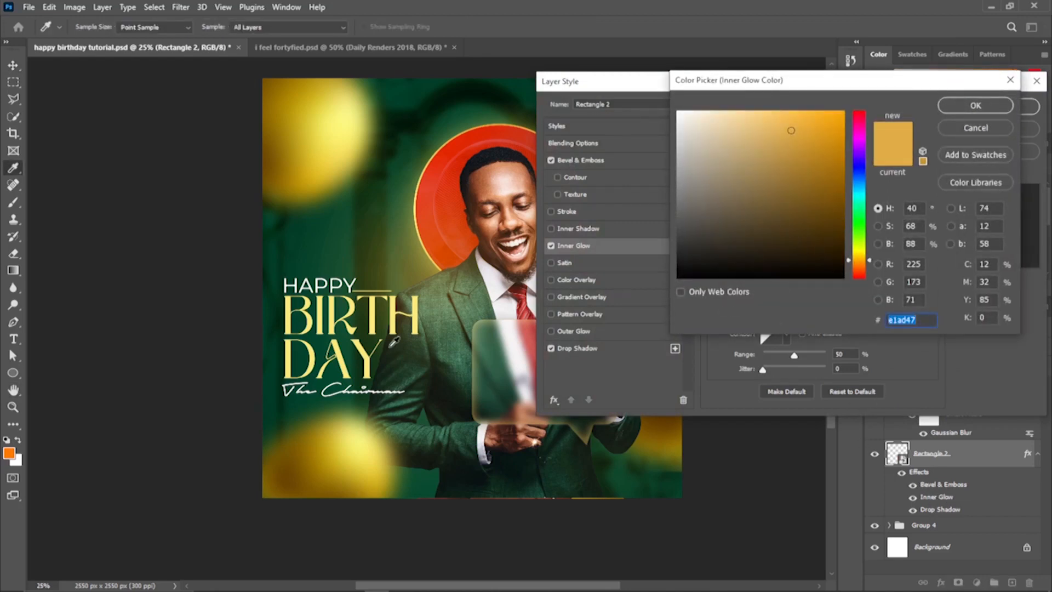
left_click(367, 447)
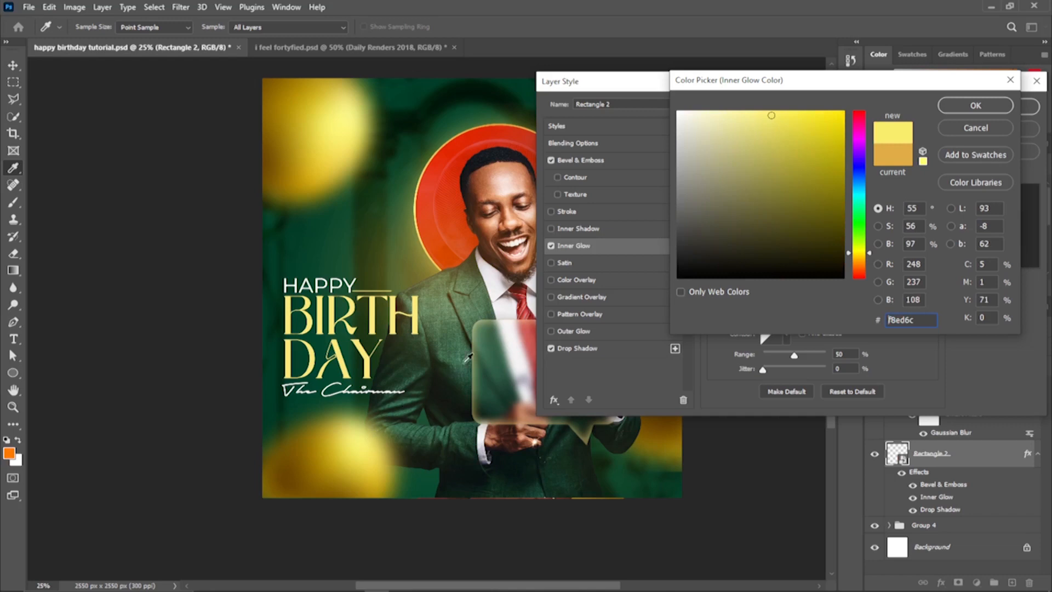
left_click(719, 118)
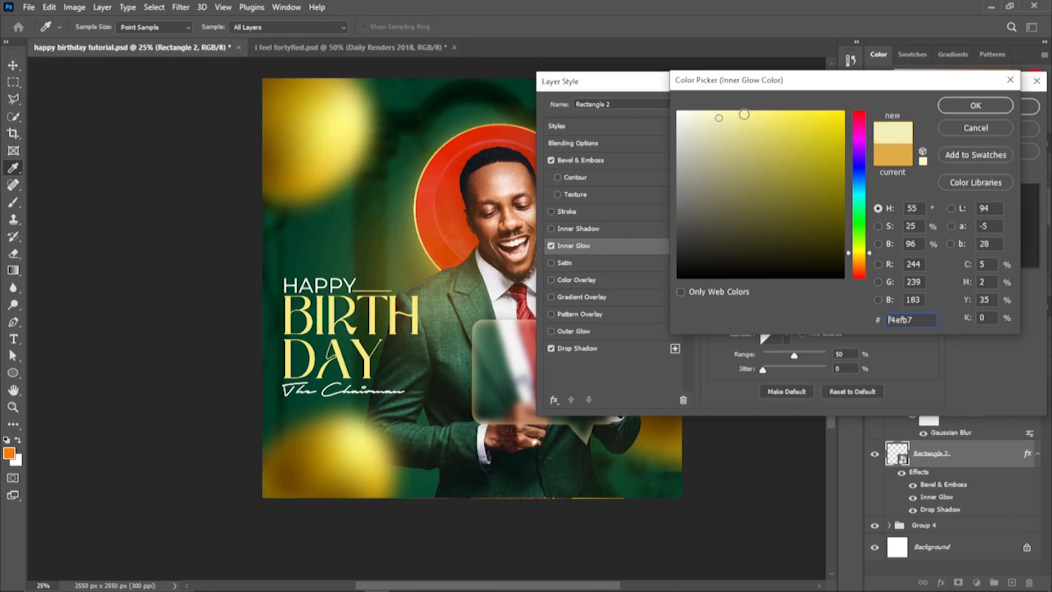
left_click_drag(729, 112, 726, 109)
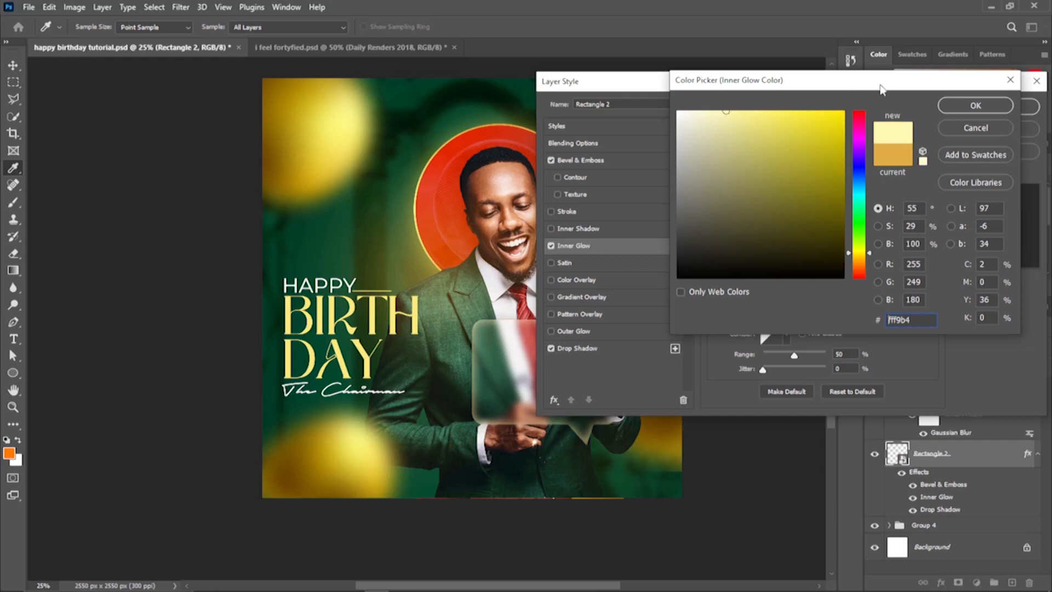
left_click(948, 103)
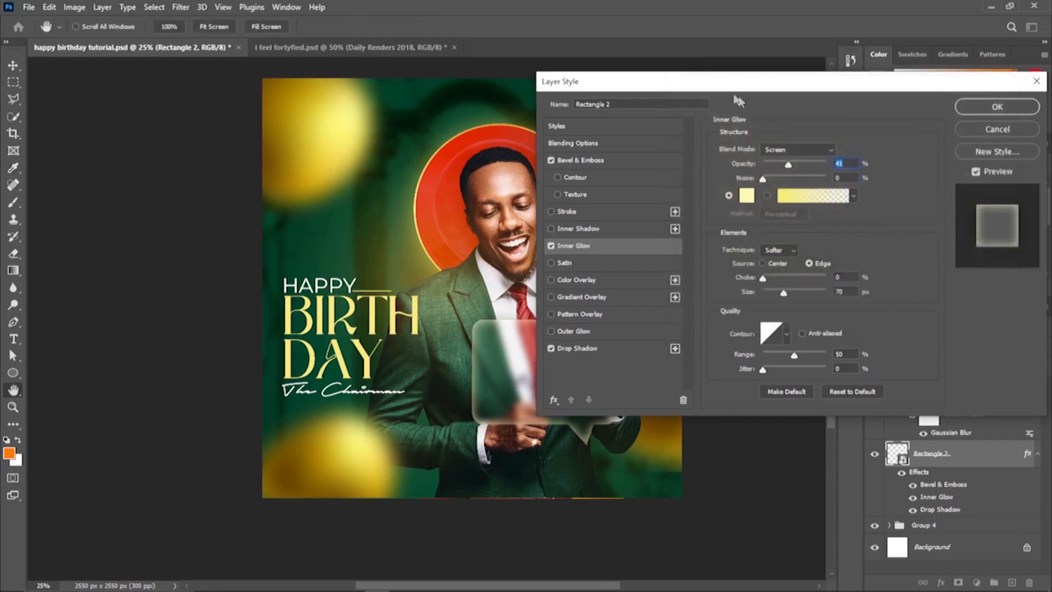
Slightly increase the speech bubble's Inner Glow size, lower its opacity a little, and go over its Bevel & Emboss settings.
left_click_drag(723, 85, 866, 60)
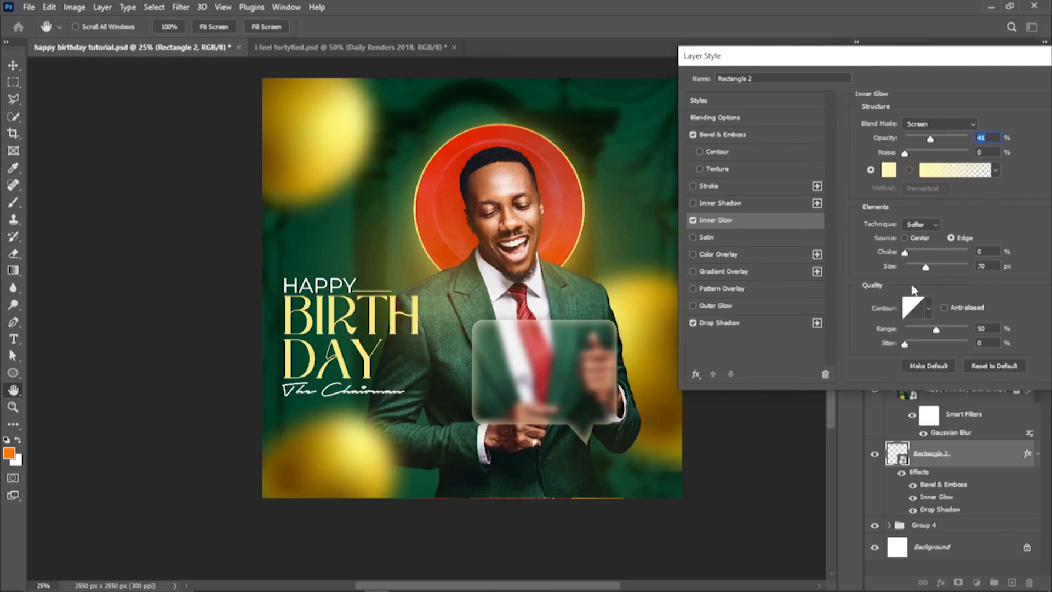
left_click_drag(927, 269, 933, 267)
left_click_drag(930, 139, 925, 140)
left_click(733, 134)
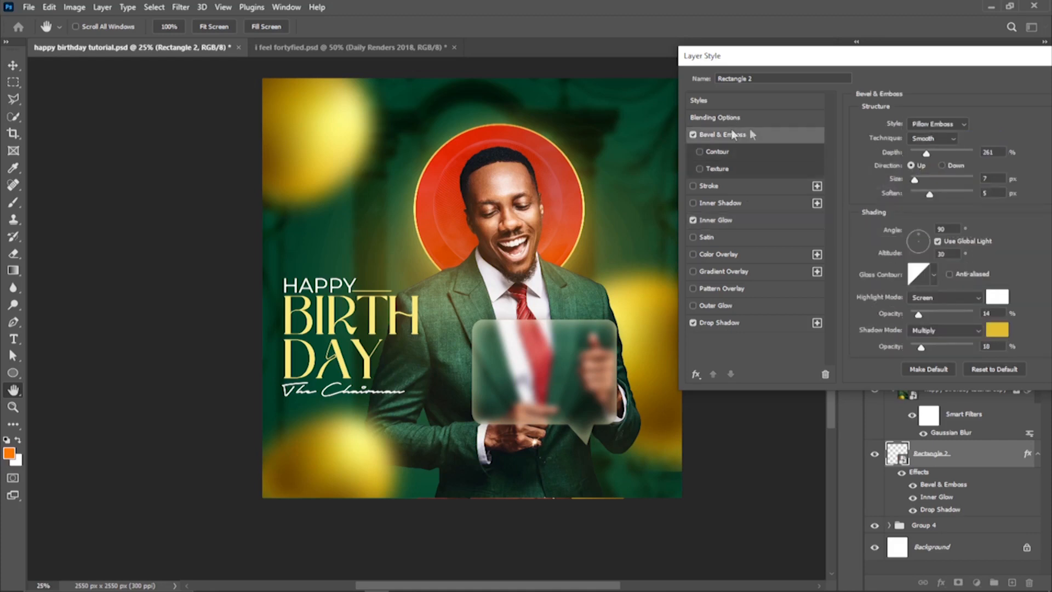
mouse_move(928, 155)
left_mouse_down()
mouse_move(954, 155)
mouse_move(918, 143)
left_mouse_up()
left_click(953, 141)
left_click(954, 143)
Set the speech bubble's Drop Shadow to 144 px size and about 46% opacity, and move the bubble slightly lower on the flyer.
left_click(733, 324)
left_click_drag(928, 213, 943, 214)
left_click_drag(919, 142, 935, 143)
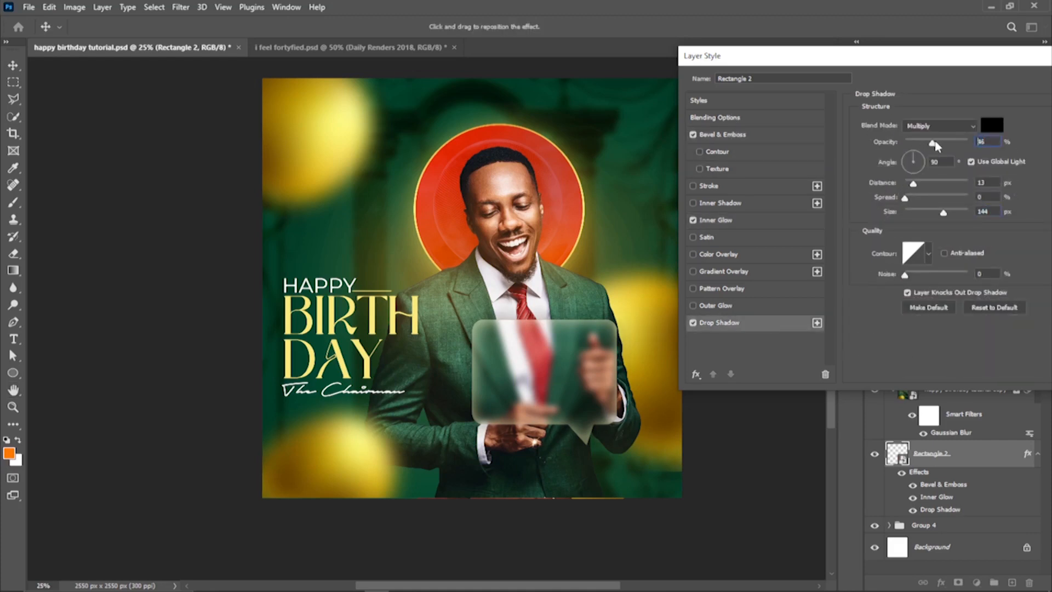
left_click_drag(580, 324, 580, 331)
left_click_drag(944, 52, 824, 63)
key("Return")
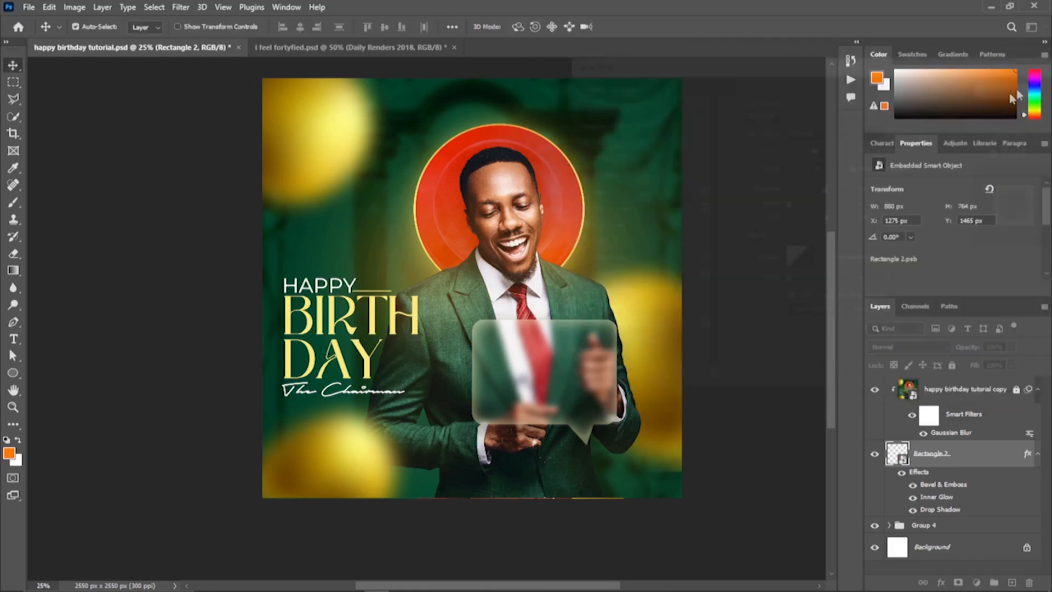
left_click_drag(516, 340, 504, 416)
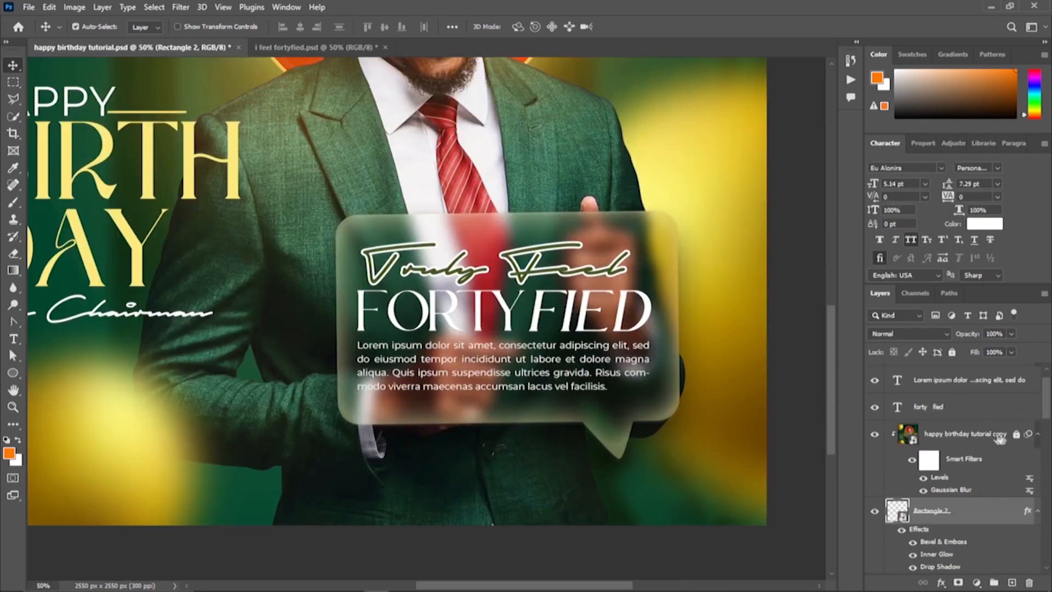
Draw a closed pen path covering the speech bubble's upper-left half with a curved diagonal edge, and convert it to a shape above the blurred flyer copy.
left_click(1000, 438)
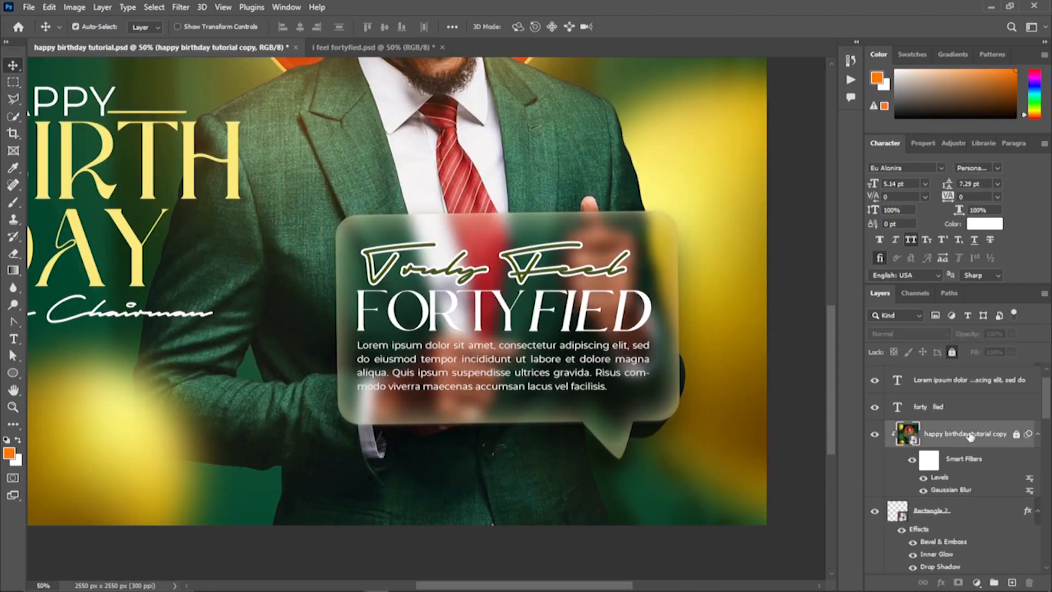
key("p")
right_click(18, 327)
left_click(60, 321)
left_click(683, 215)
left_click_drag(326, 430, 134, 471)
left_click_drag(327, 431, 320, 201)
left_click(683, 215)
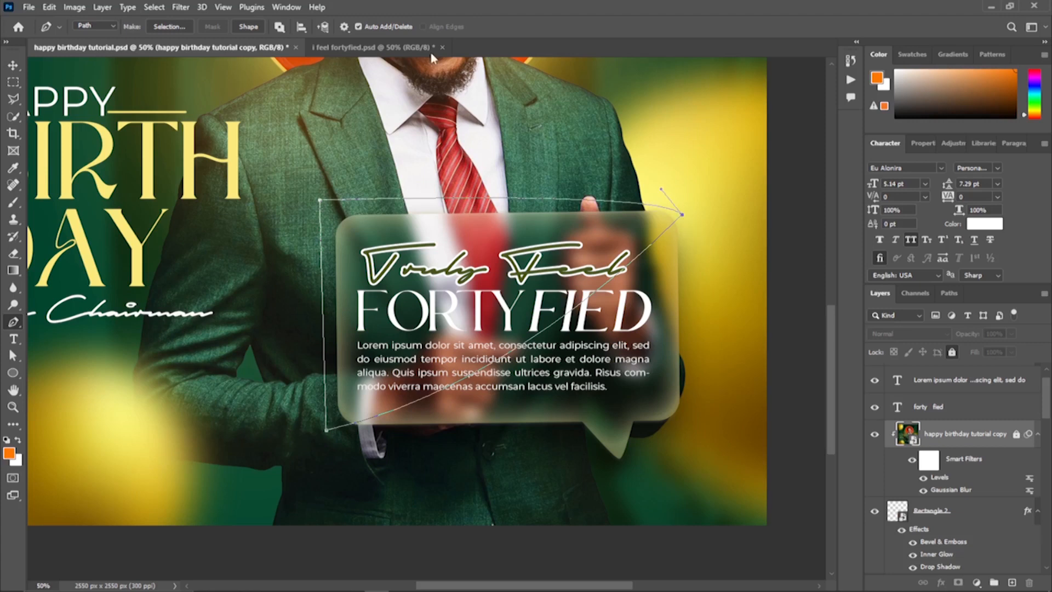
left_click(248, 26)
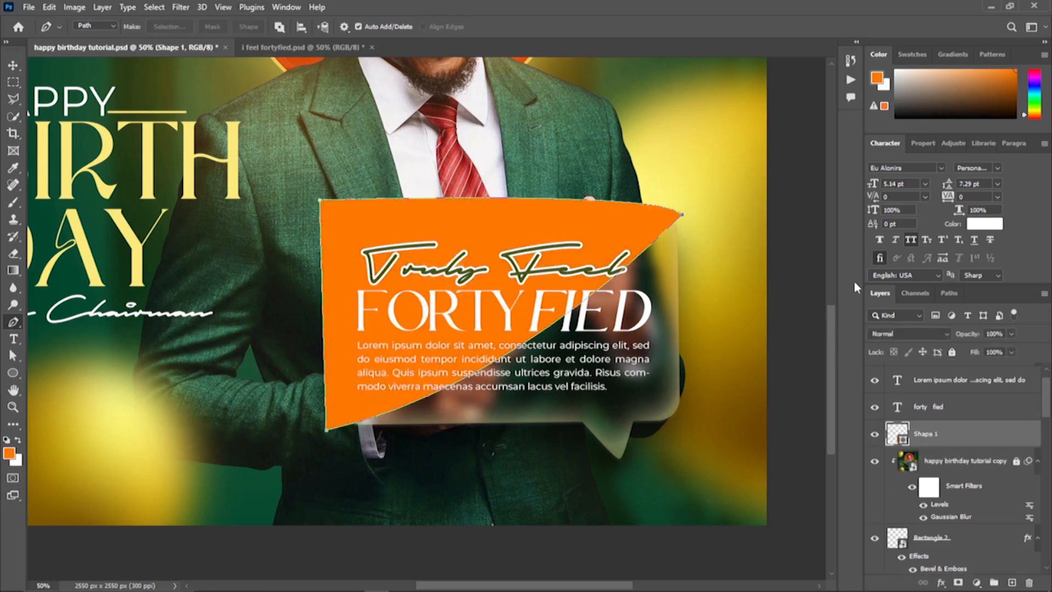
Fill the diagonal shape with white (ffffff) and lower its layer opacity to 13%.
double_click(898, 439)
left_click_drag(714, 265, 635, 80)
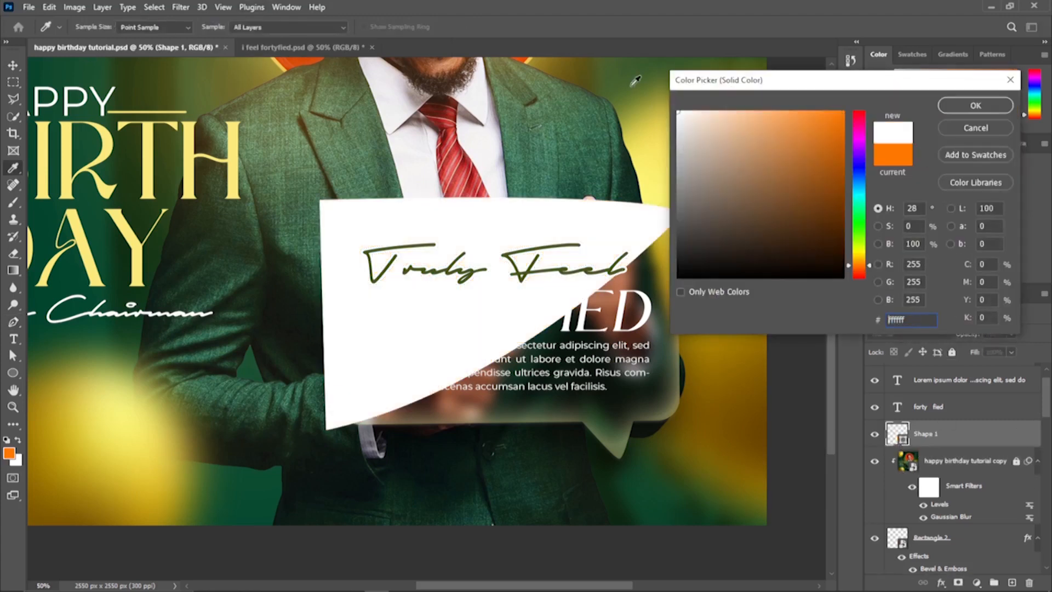
key("Return")
left_click_drag(959, 339, 921, 346)
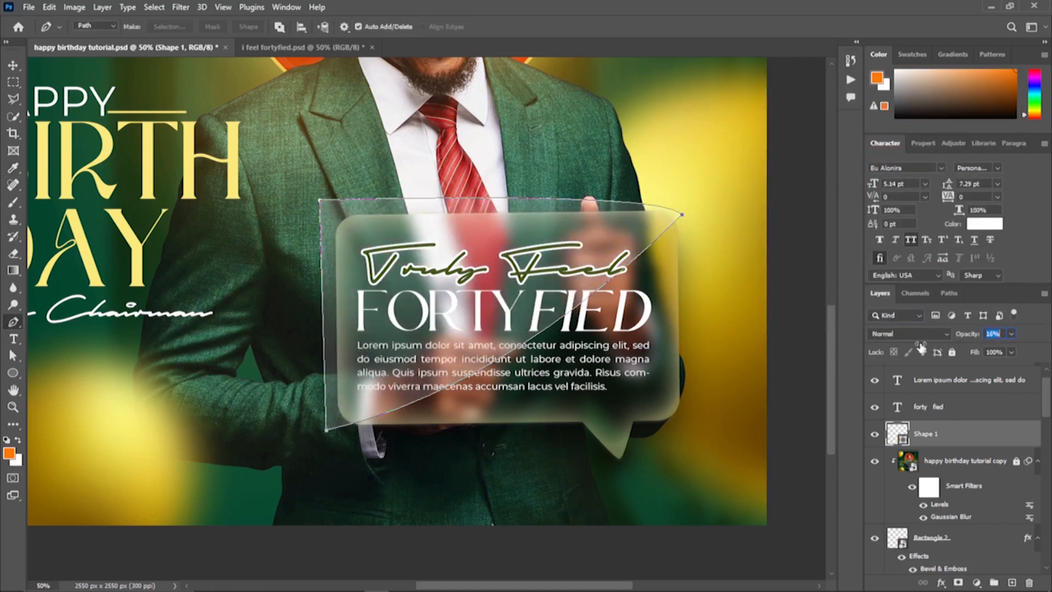
Add a layer mask to the white shape, clip it to the speech bubble, and softly brush out its upper-right area in black.
left_click(958, 582)
left_click(902, 441, "alt")
key("b")
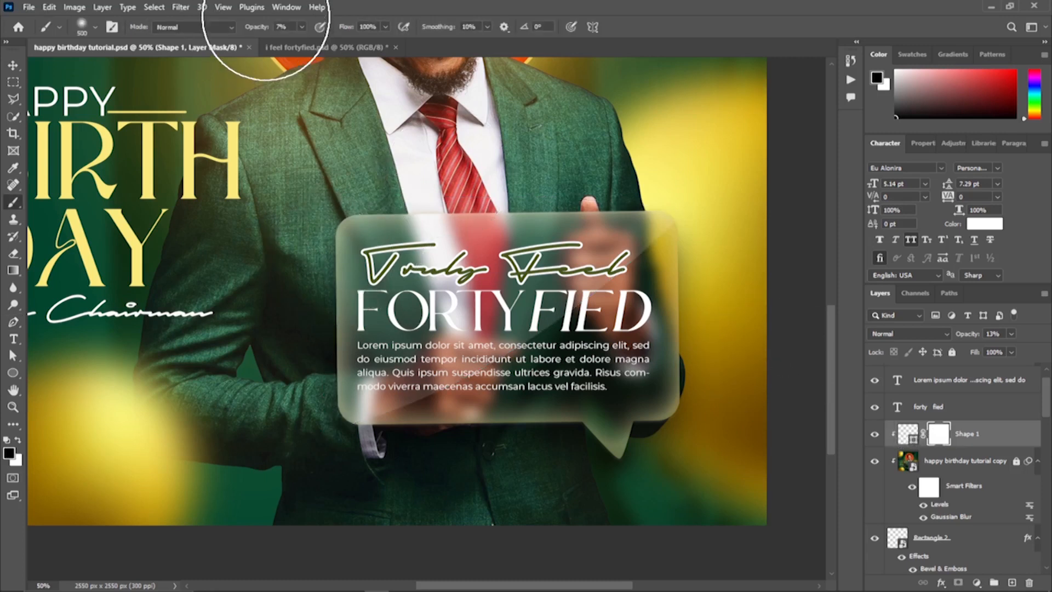
left_click_drag(250, 27, 402, 48)
left_click_drag(636, 181, 556, 229)
left_click_drag(262, 28, 226, 35)
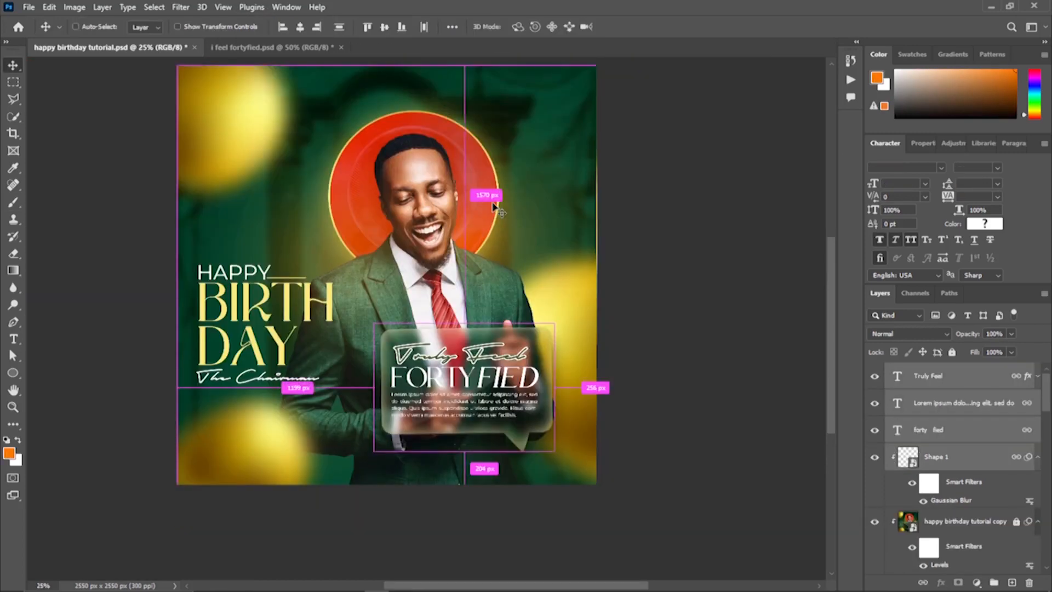
key("ctrl+plus")
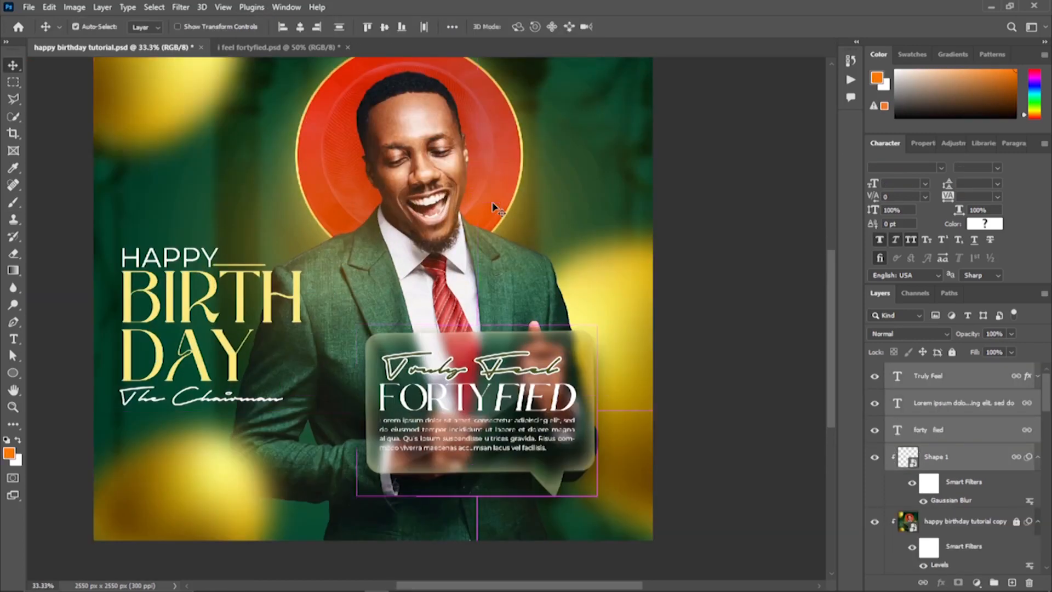
scroll(496, 208, "up", 3)
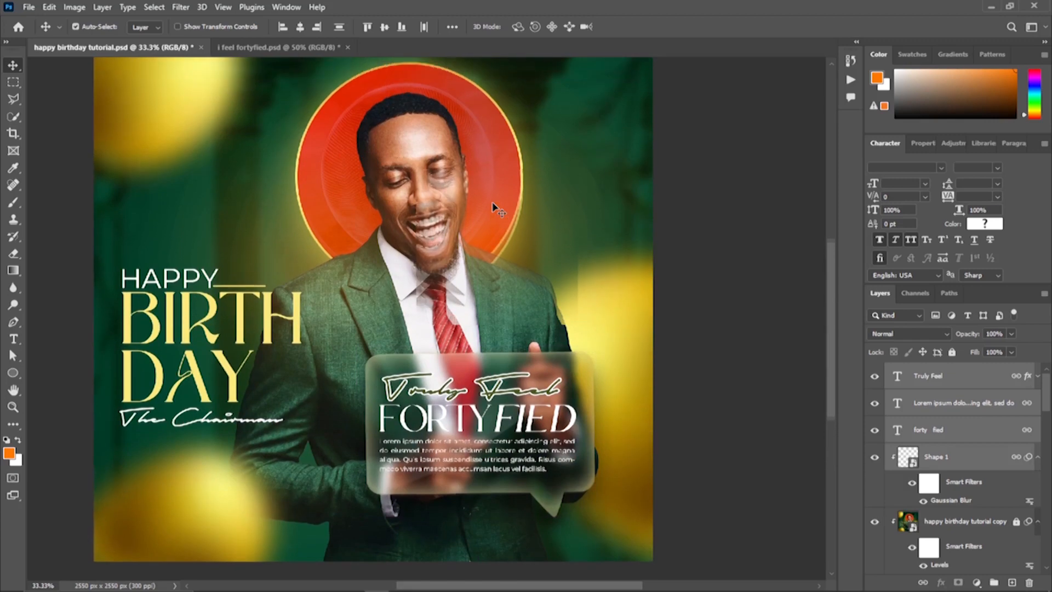